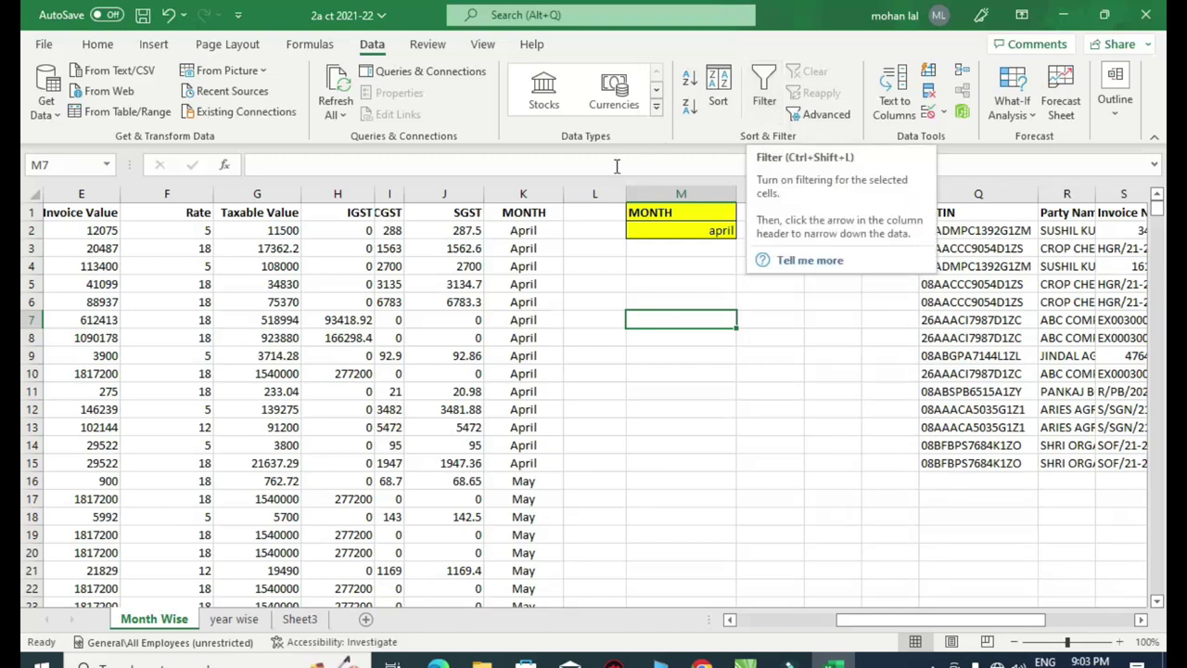
# Filter the invoice table's MONTH column to show only December.
pyautogui.click(525, 212)
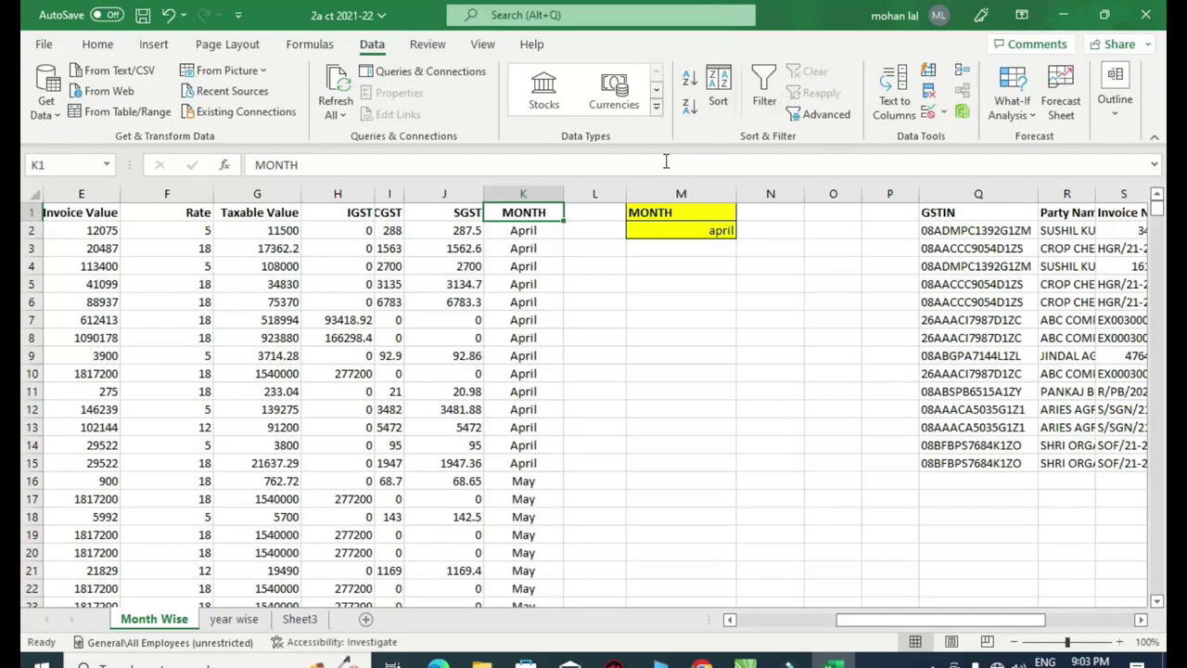
pyautogui.click(764, 92)
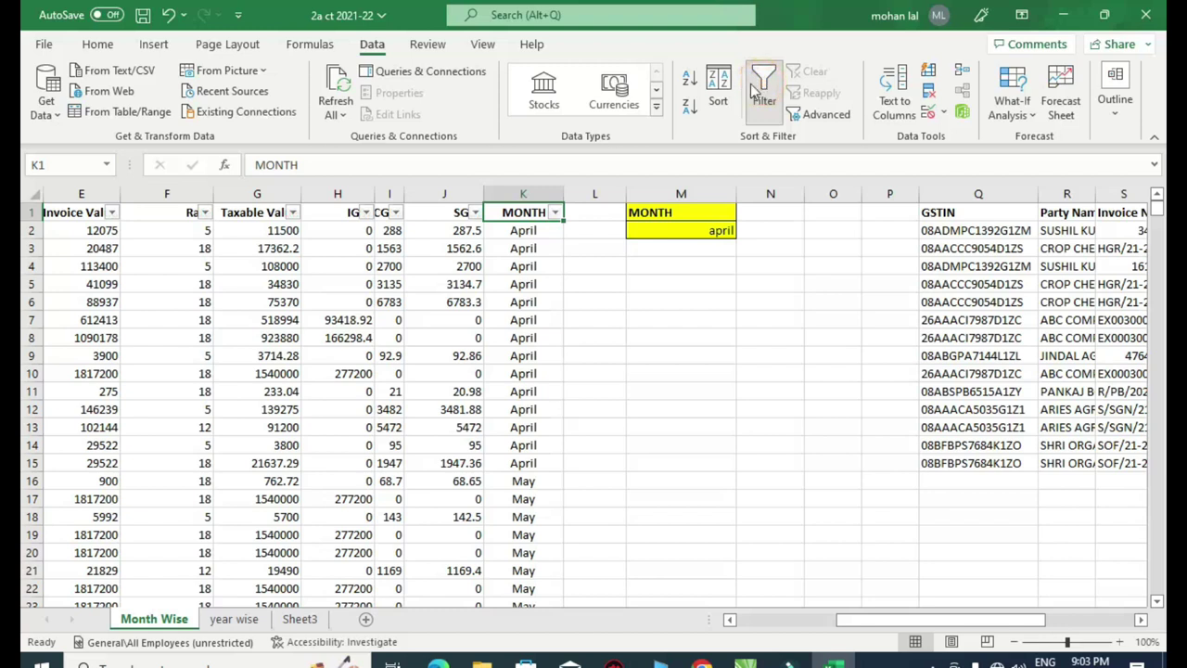
pyautogui.click(555, 212)
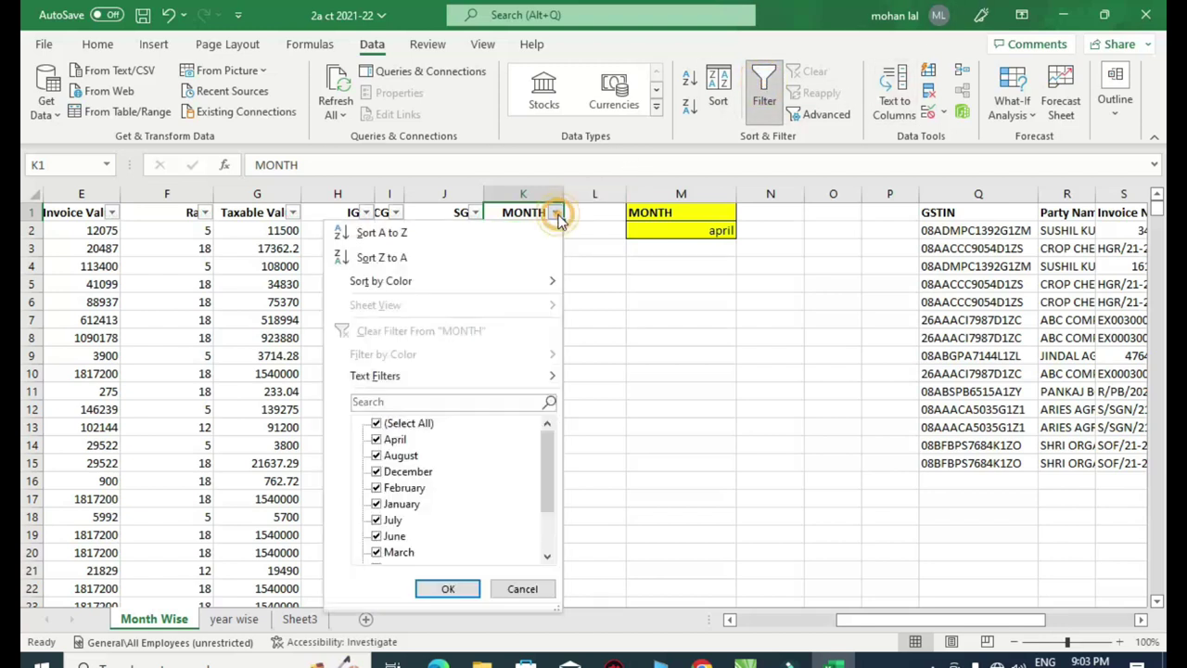
pyautogui.click(408, 423)
pyautogui.click(376, 471)
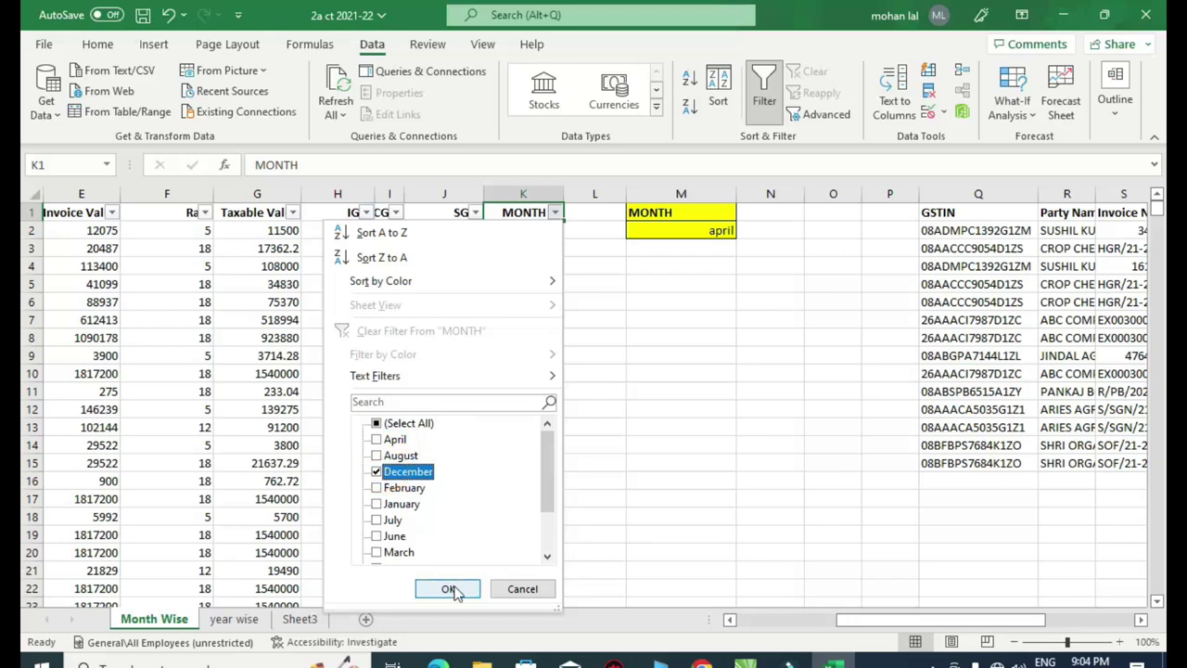
pyautogui.click(448, 588)
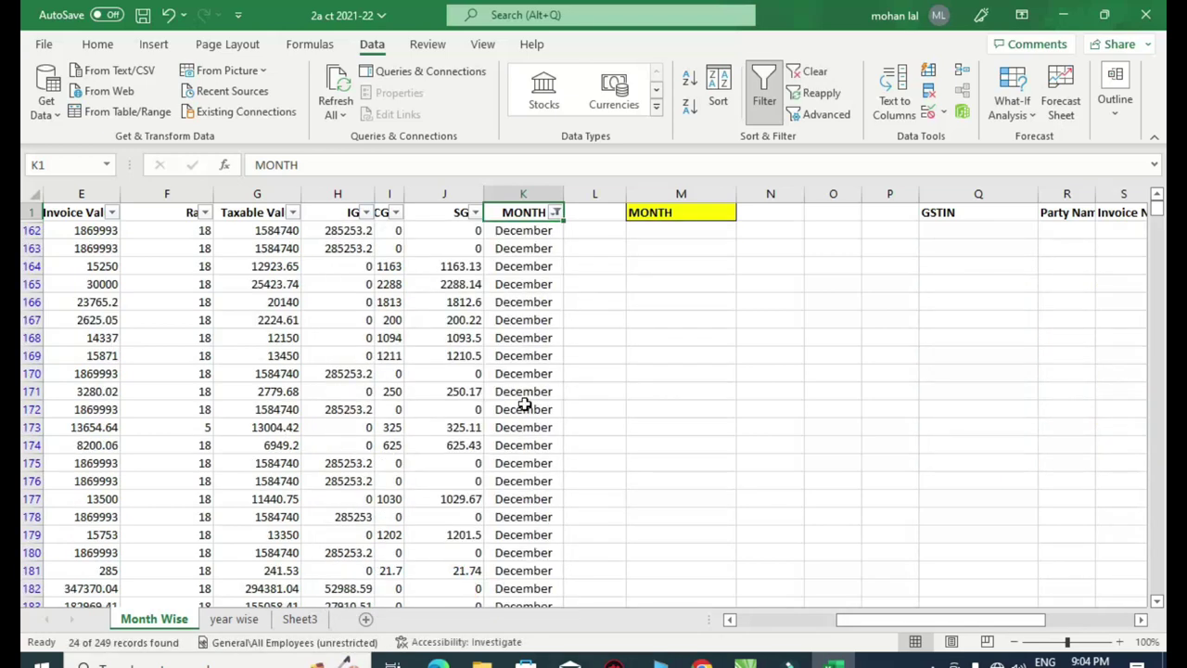
# Review the December rows, then remove the filter so all invoices return.
pyautogui.scroll(-4, 524, 405)
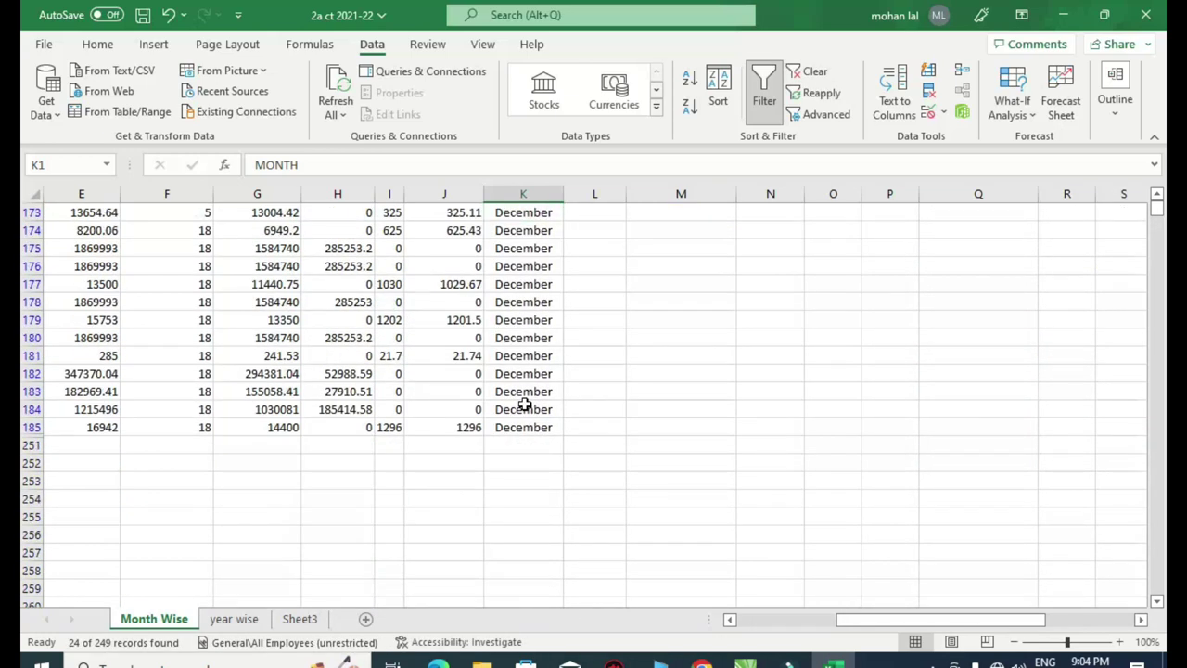
pyautogui.scroll(4, 524, 406)
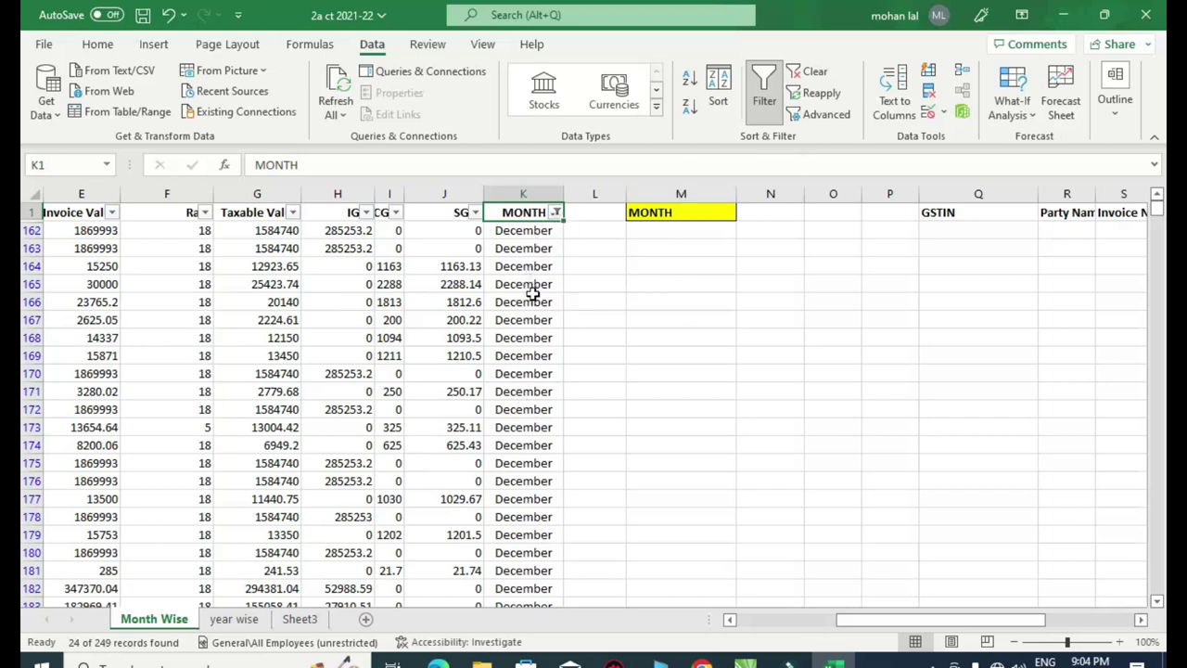
pyautogui.scroll(-4, 530, 307)
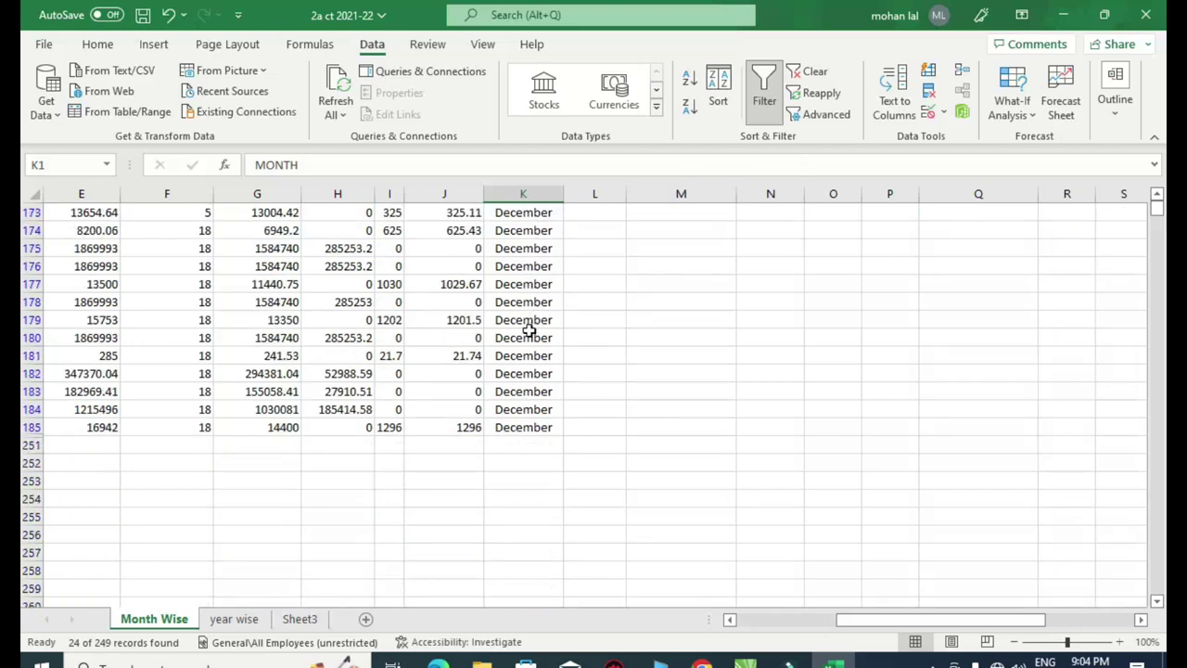
pyautogui.scroll(2, 528, 331)
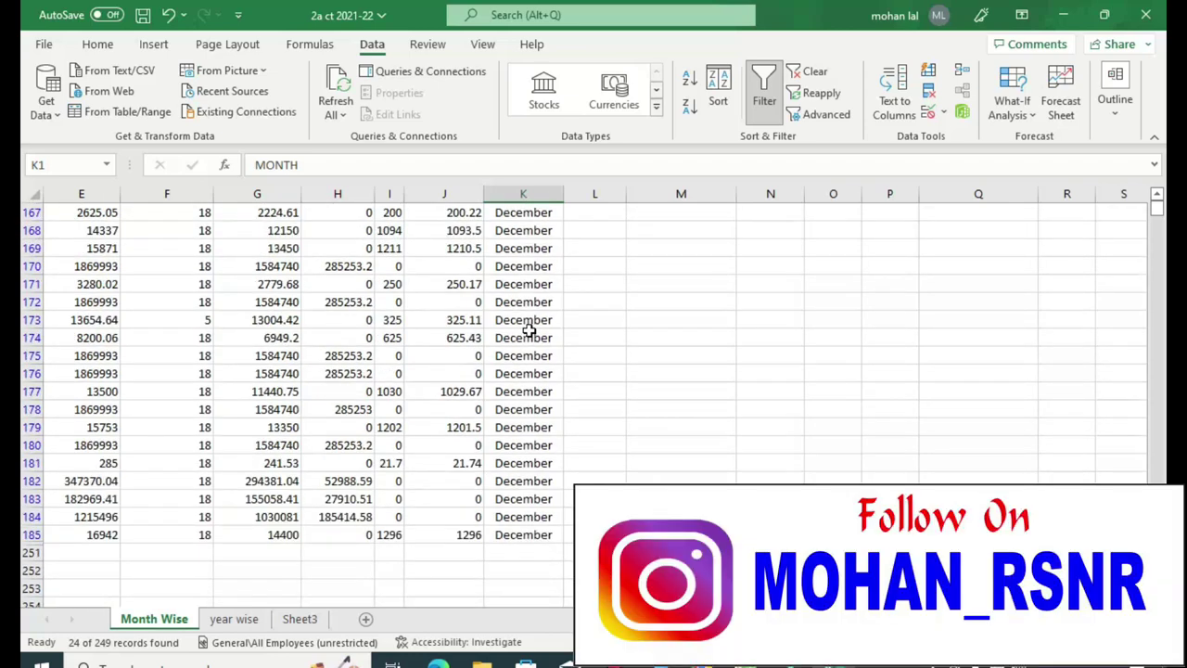
pyautogui.scroll(2, 529, 331)
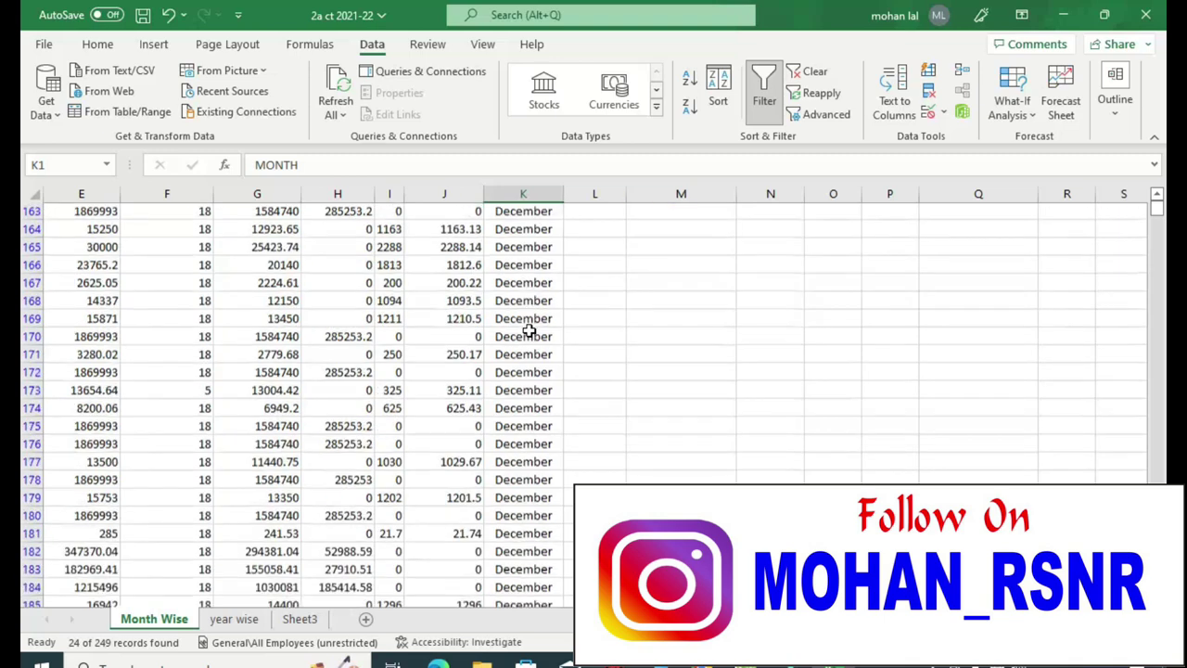
pyautogui.scroll(1, 694, 291)
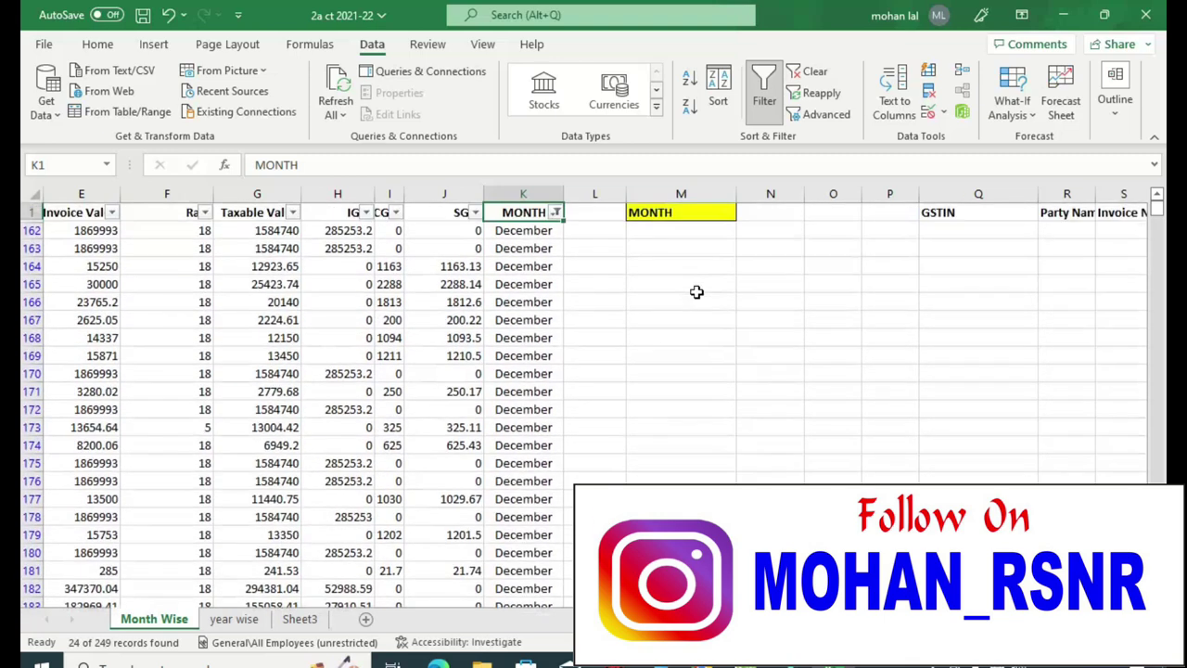
pyautogui.click(761, 99)
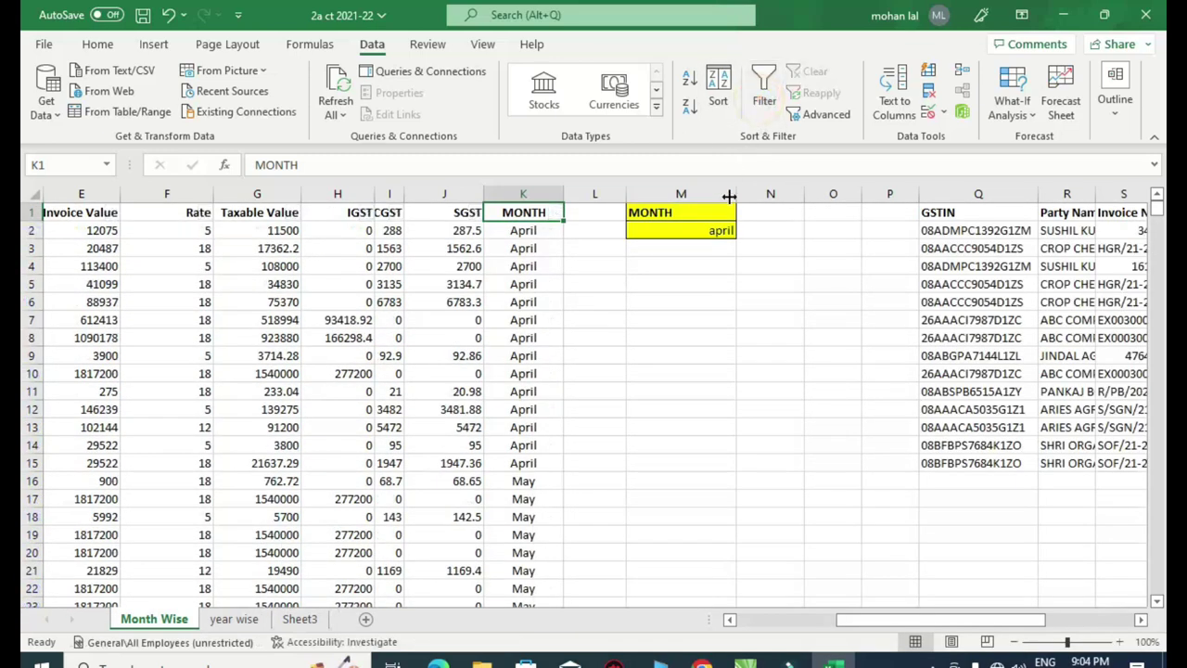
# Inspect the april criterion in M2 and the spilled April FILTER results.
pyautogui.click(711, 301)
pyautogui.click(694, 236)
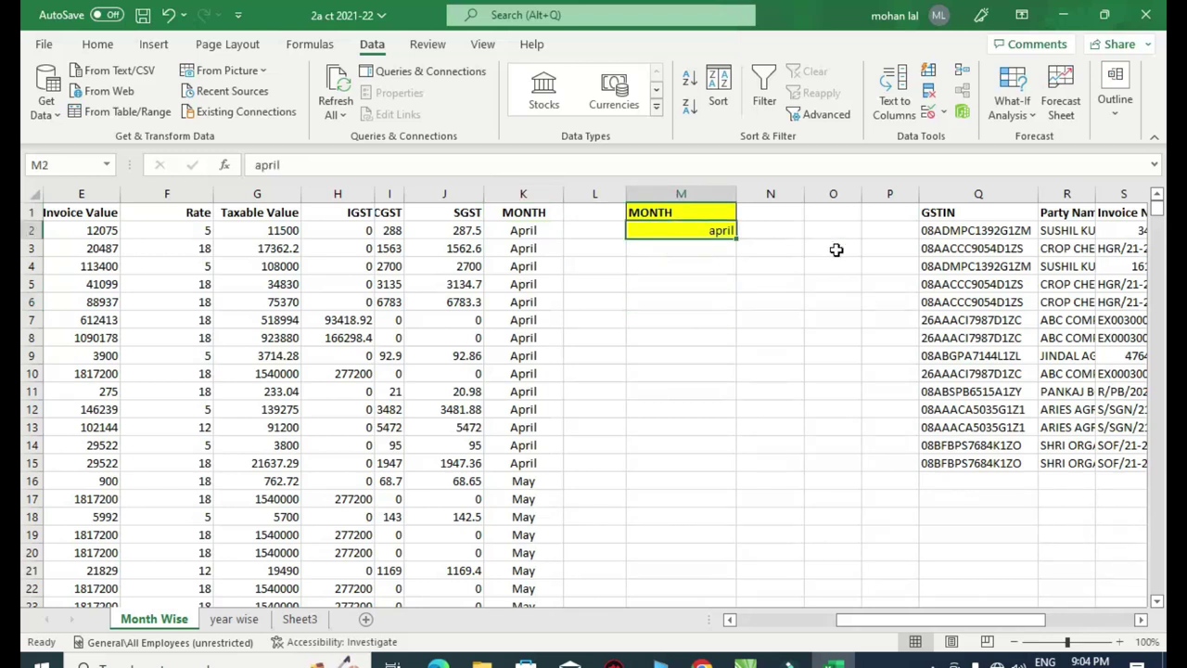
pyautogui.press('Right')
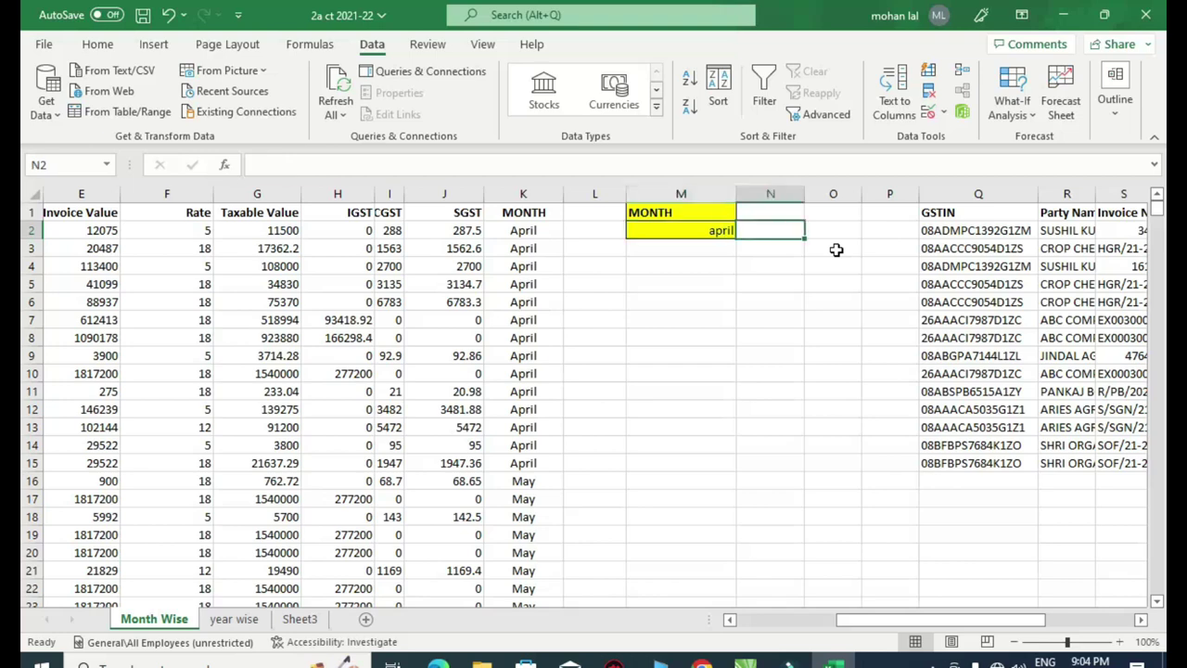
pyautogui.press('Right')
pyautogui.press('Left')
pyautogui.press('Left')
pyautogui.press('Right')
pyautogui.press('Right')
pyautogui.press('Right')
pyautogui.press('Right')
pyautogui.press('Right')
pyautogui.press('Right')
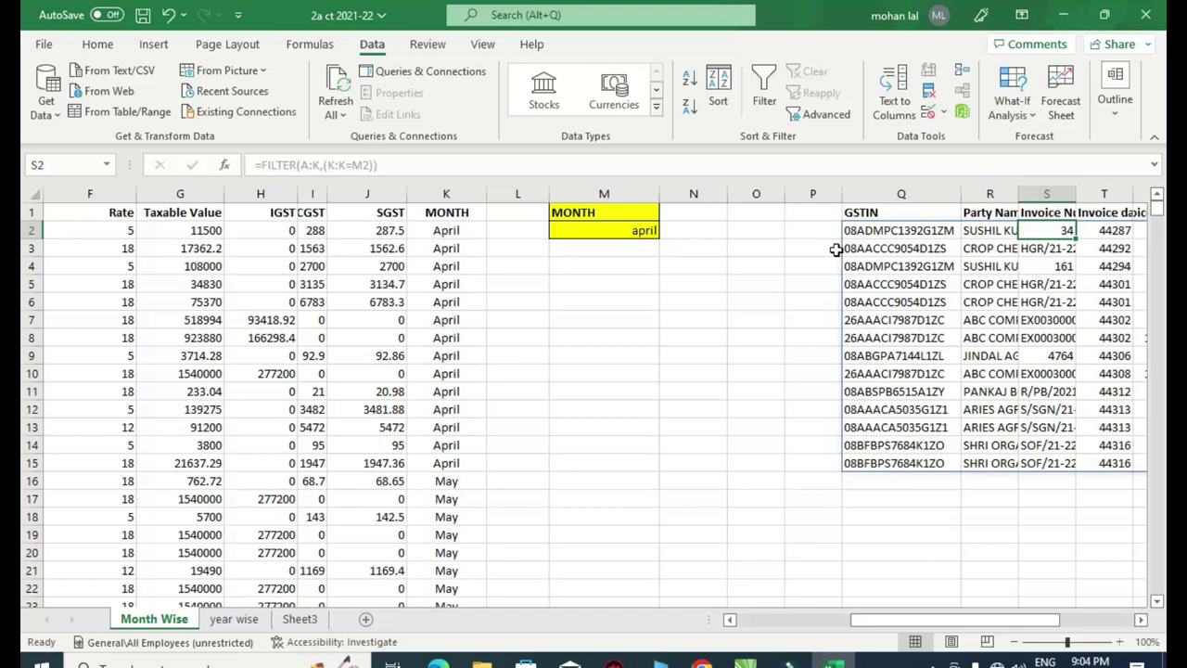
pyautogui.press('Left')
pyautogui.press('Left')
pyautogui.press('Left')
pyautogui.press('Left')
pyautogui.press('Left')
pyautogui.press('Left')
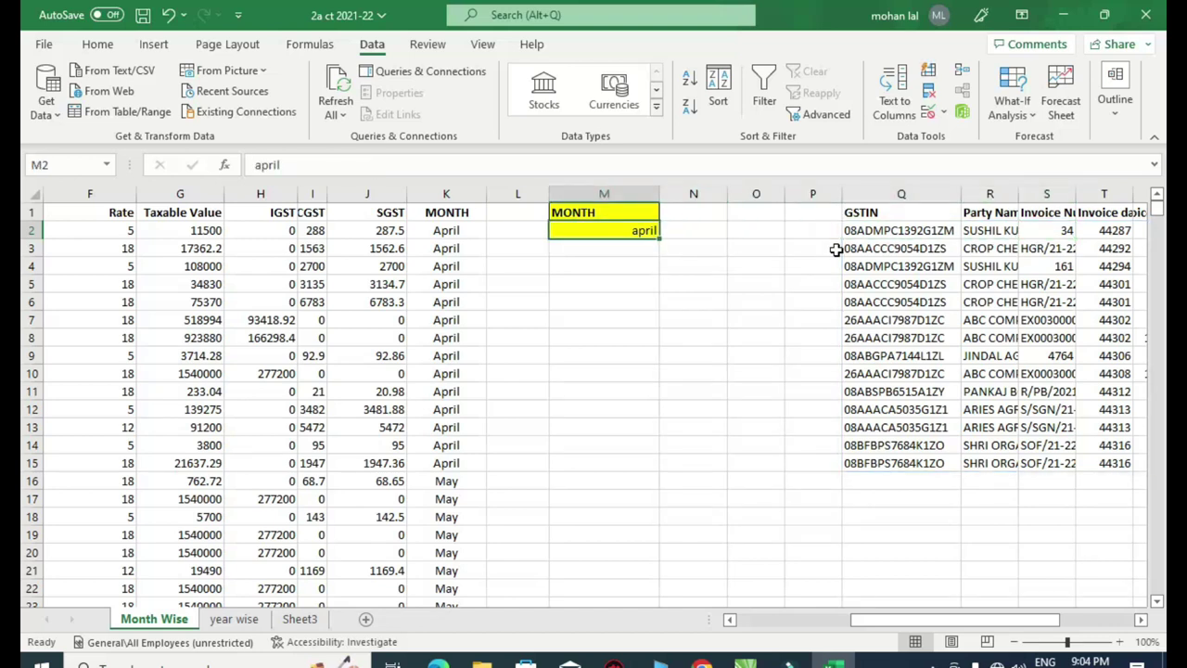
pyautogui.press('Right')
pyautogui.press('Right')
pyautogui.press('Right')
pyautogui.press('Right')
pyautogui.press('Right')
pyautogui.press('Right')
pyautogui.press('Right')
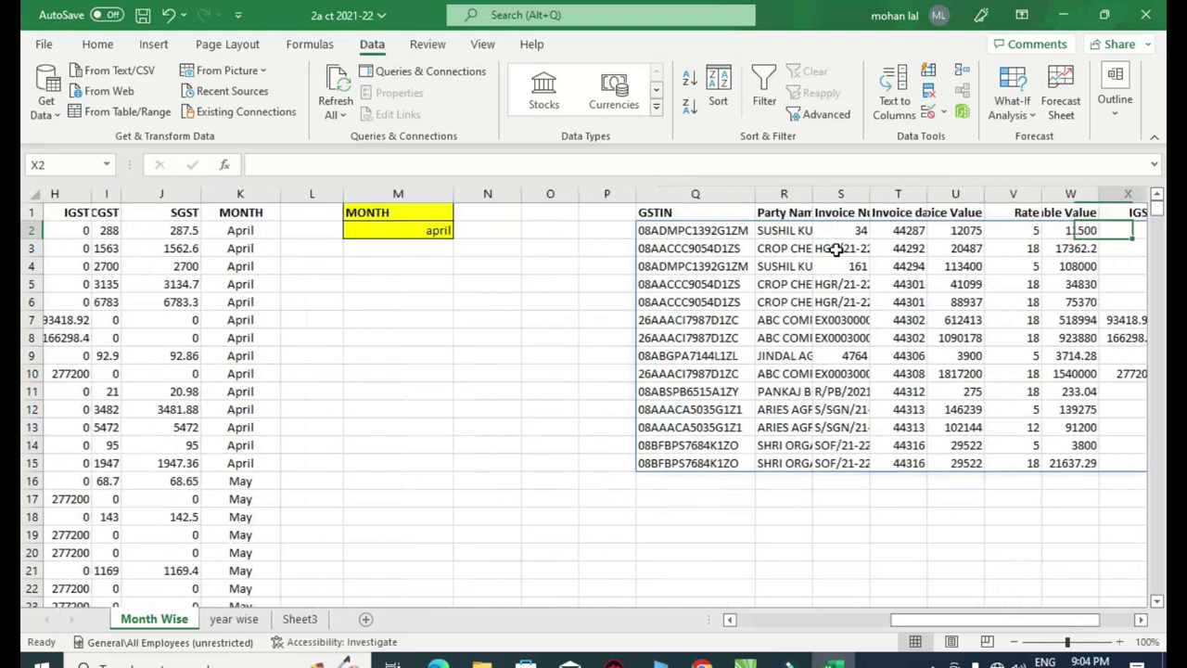
pyautogui.press('Right')
pyautogui.press('Right')
pyautogui.press('Right')
pyautogui.press('Right')
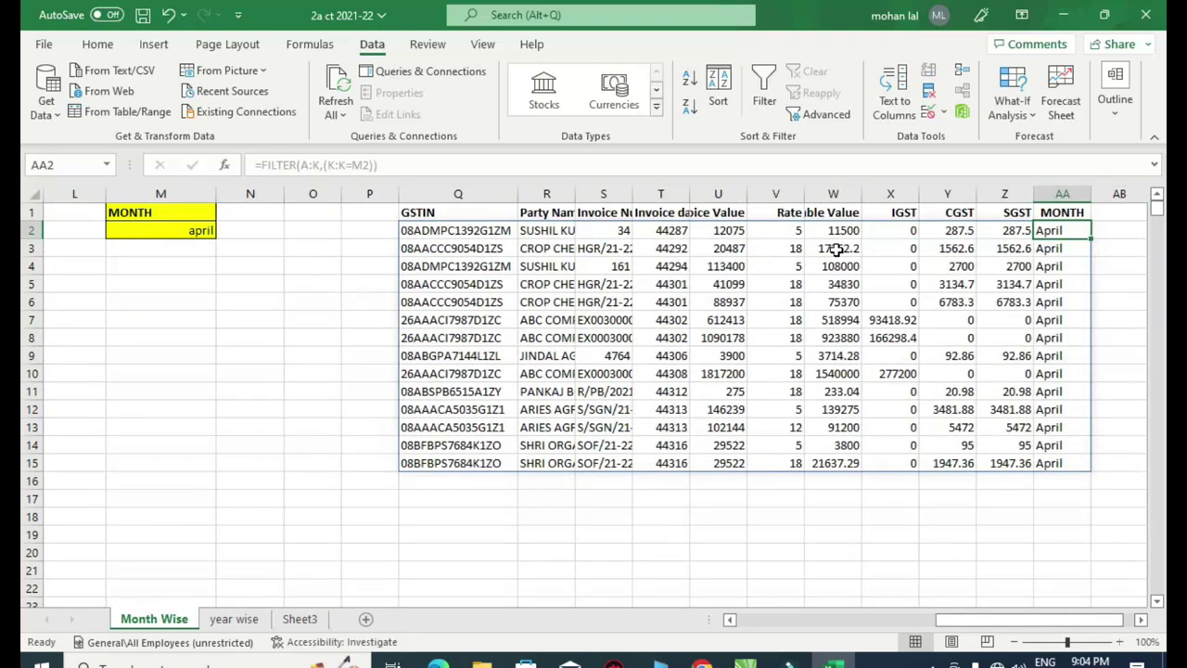
# Enter may in M2 and step right toward the spilled May records.
pyautogui.click(171, 233)
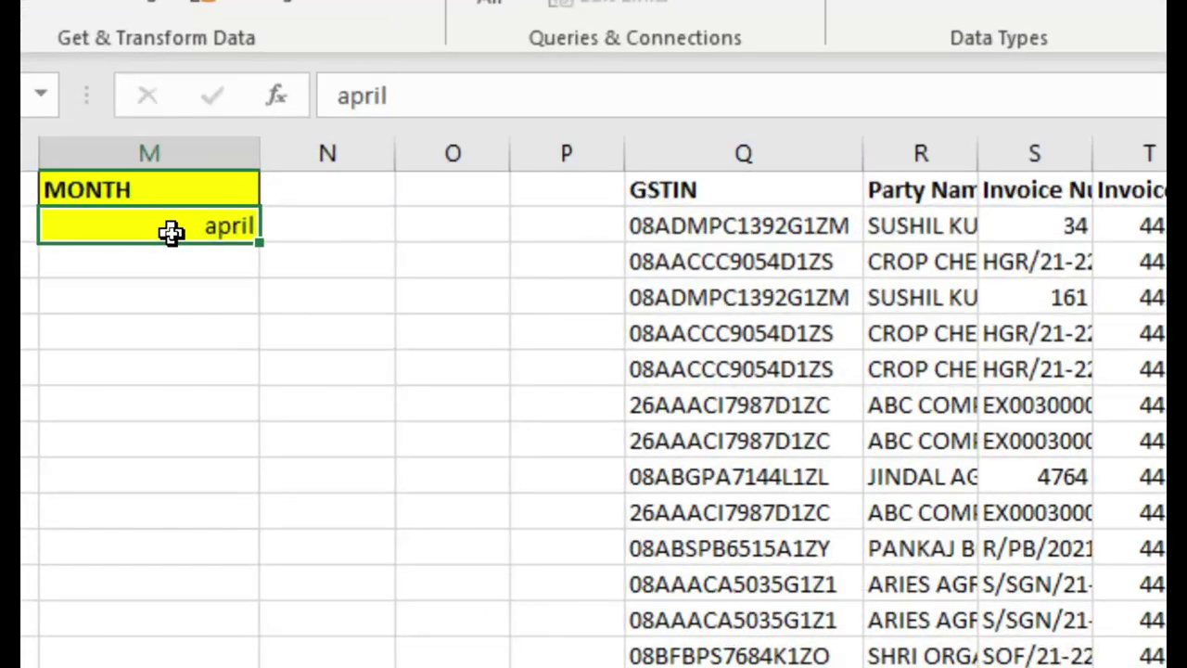
pyautogui.write('may')
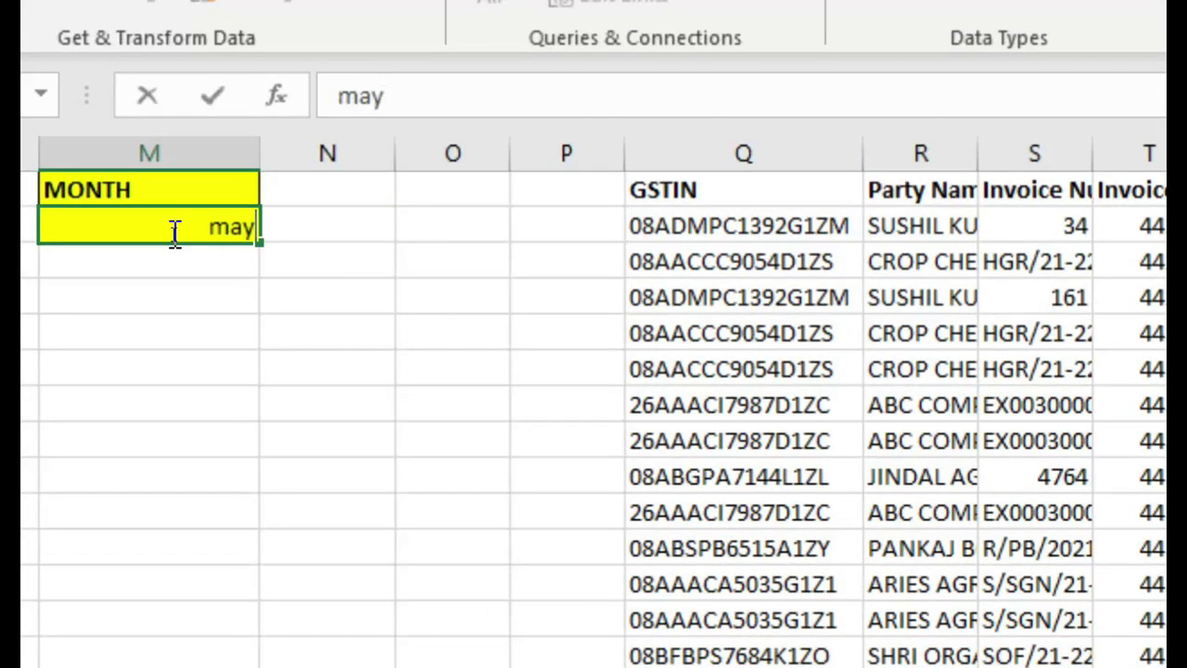
pyautogui.press('Return')
pyautogui.press('Right')
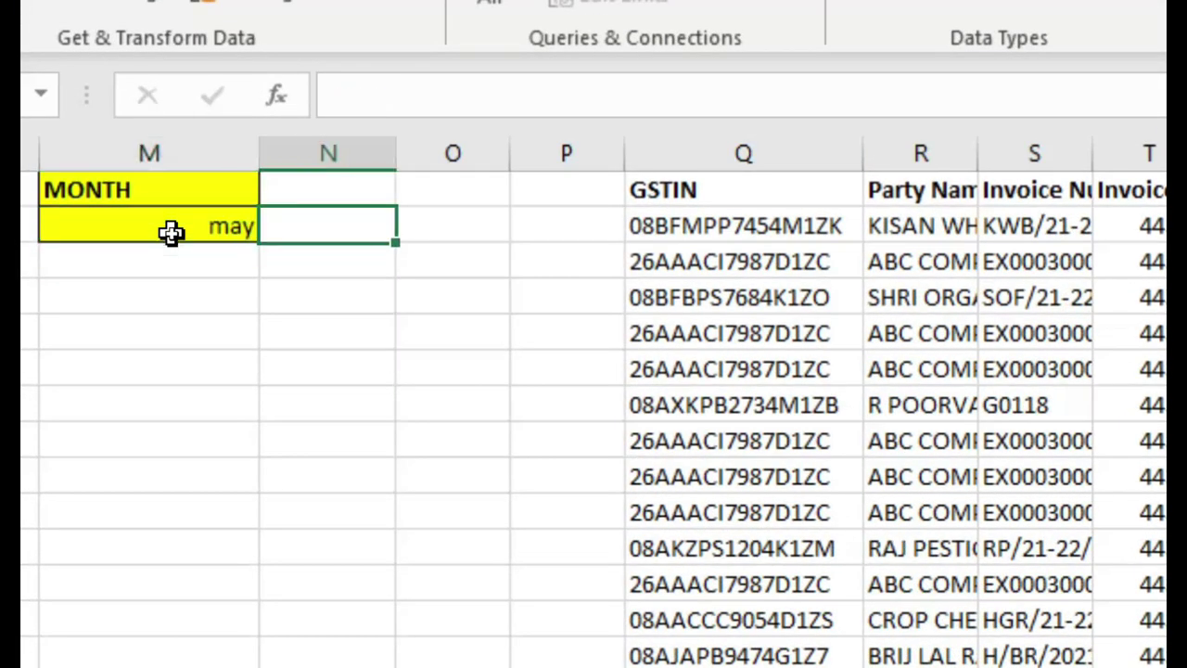
pyautogui.press('Right')
pyautogui.press('Right')
pyautogui.press('Right')
pyautogui.press('Right')
pyautogui.press('Right')
pyautogui.press('Right')
pyautogui.press('Right')
pyautogui.press('Right')
pyautogui.press('Right')
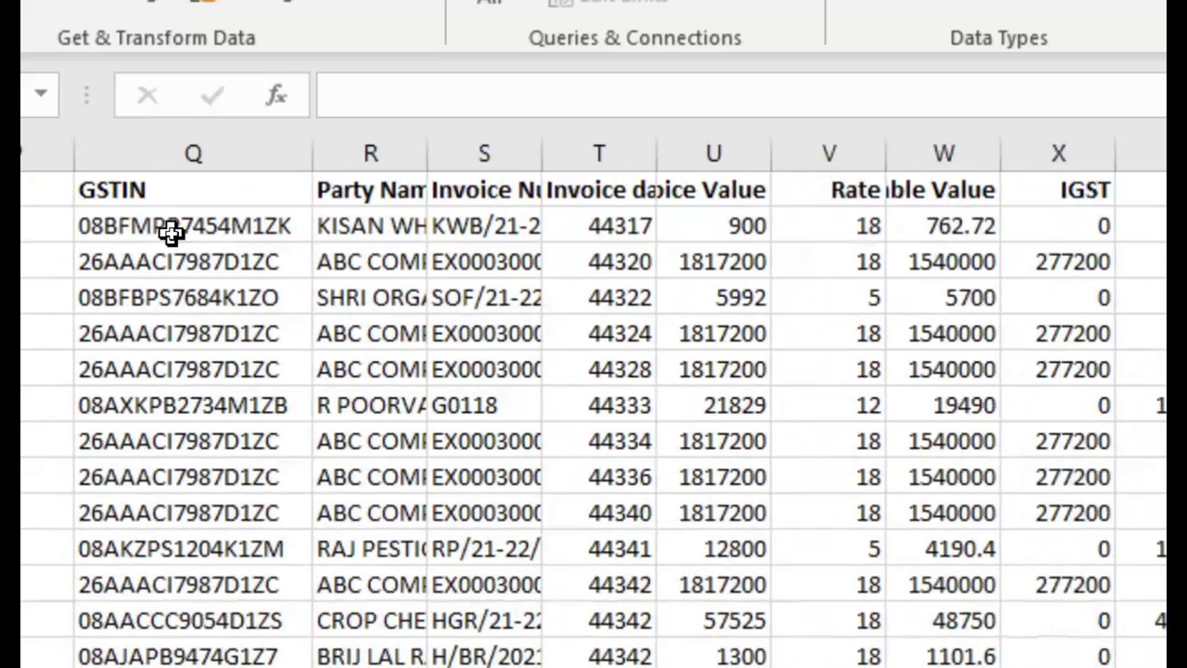
pyautogui.press('Right')
pyautogui.press('Right')
pyautogui.press('Right')
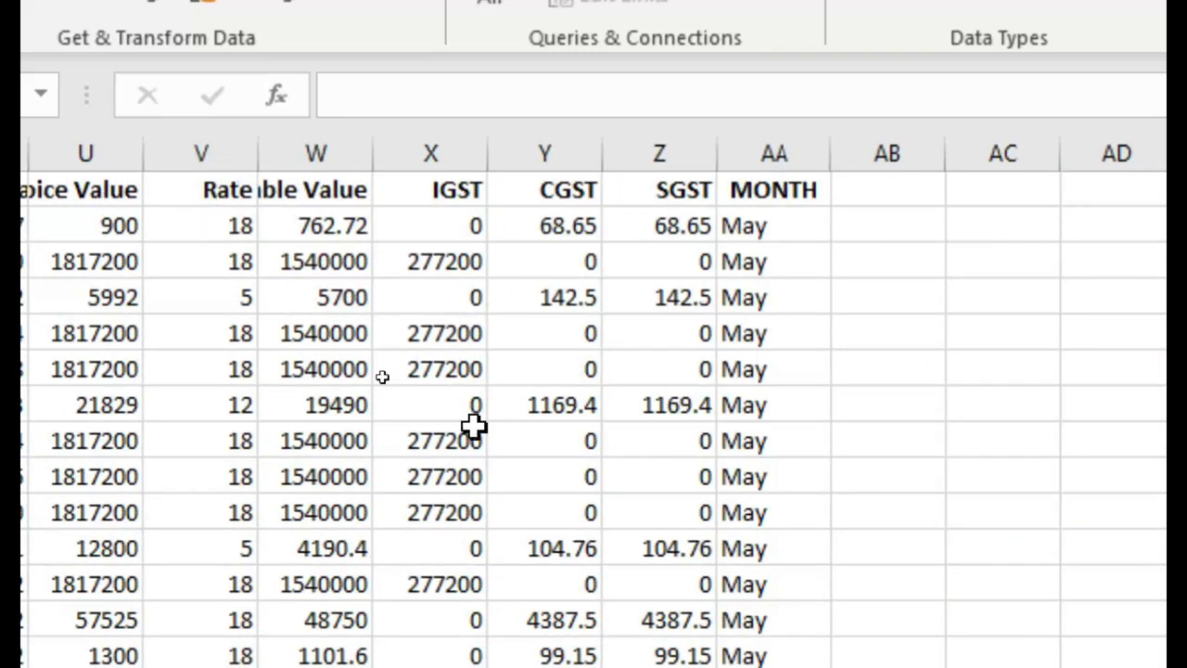
# Browse the source invoice rows down to June, then return to cell A1.
pyautogui.hscroll(1, 1015, 578)
pyautogui.scroll(-2, 565, 345)
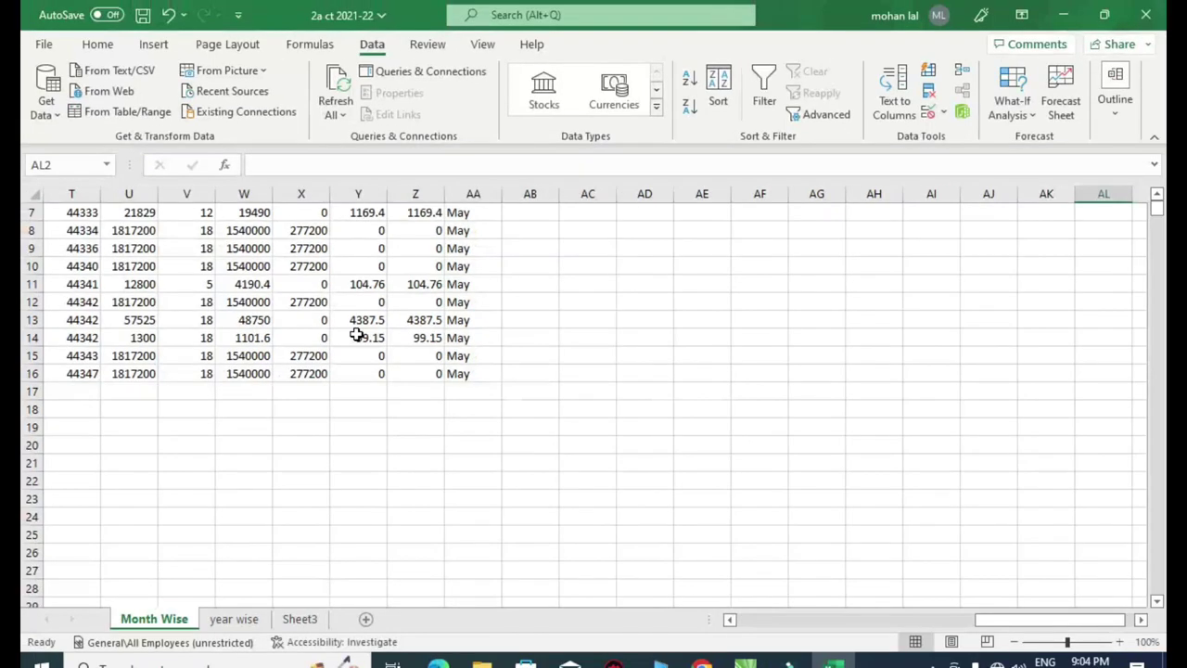
pyautogui.moveTo(999, 621); pyautogui.dragTo(742, 618)
pyautogui.click(718, 419)
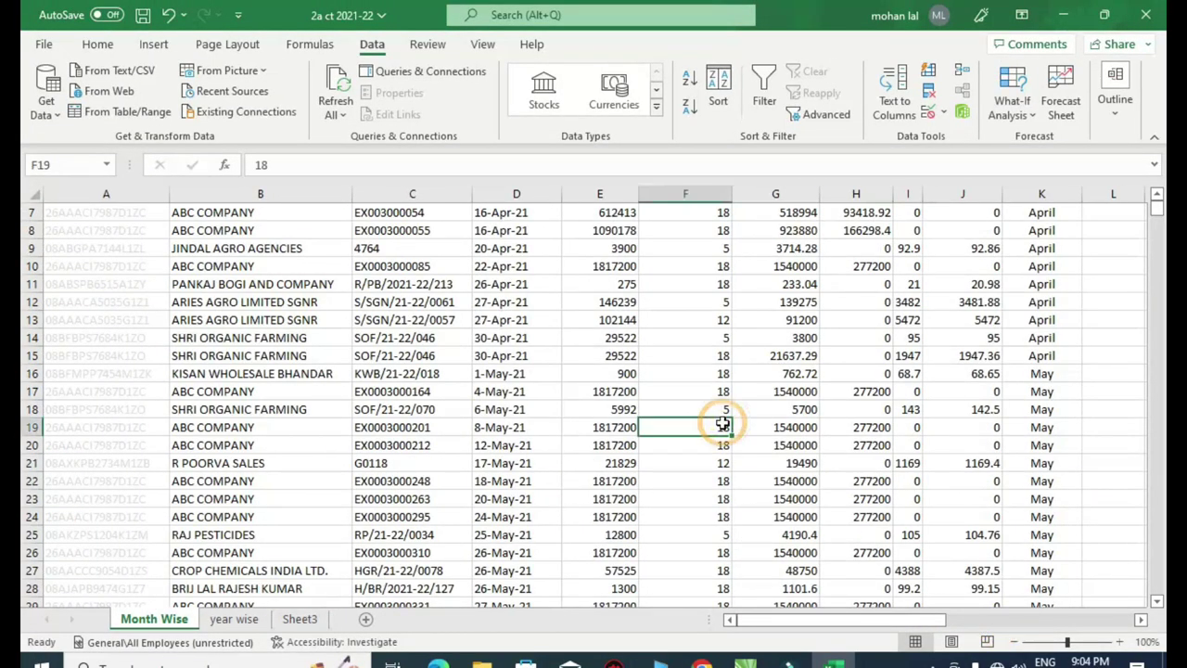
pyautogui.scroll(-2, 746, 464)
pyautogui.scroll(-6, 746, 465)
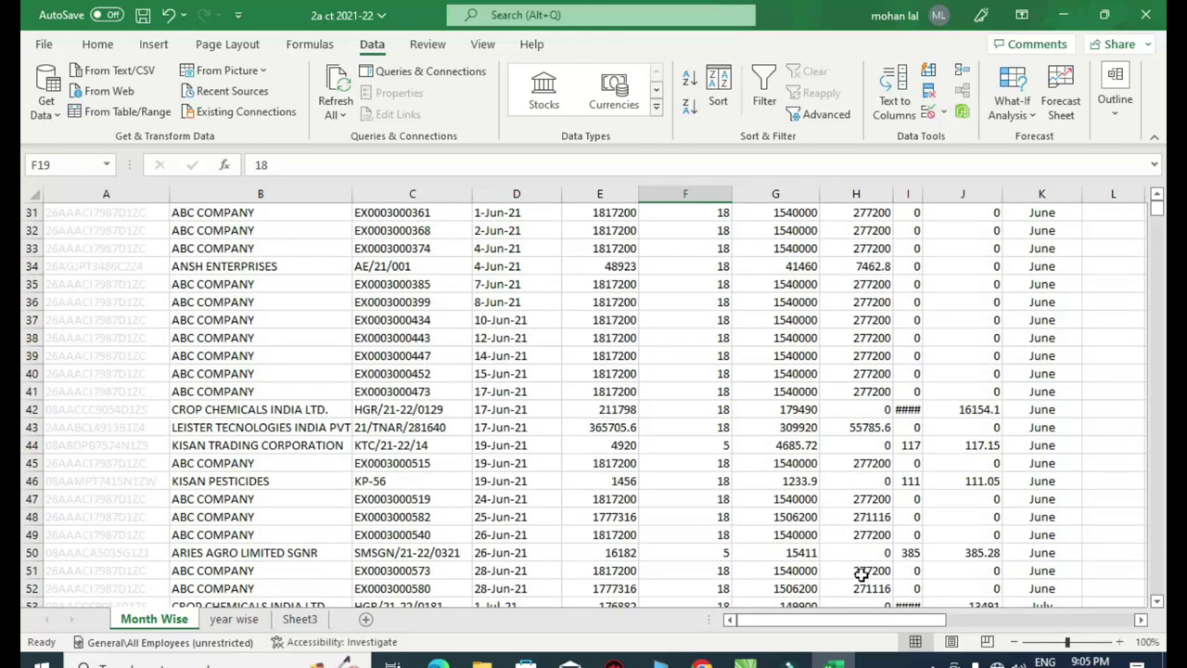
pyautogui.moveTo(872, 621); pyautogui.dragTo(1011, 631)
pyautogui.click(614, 376)
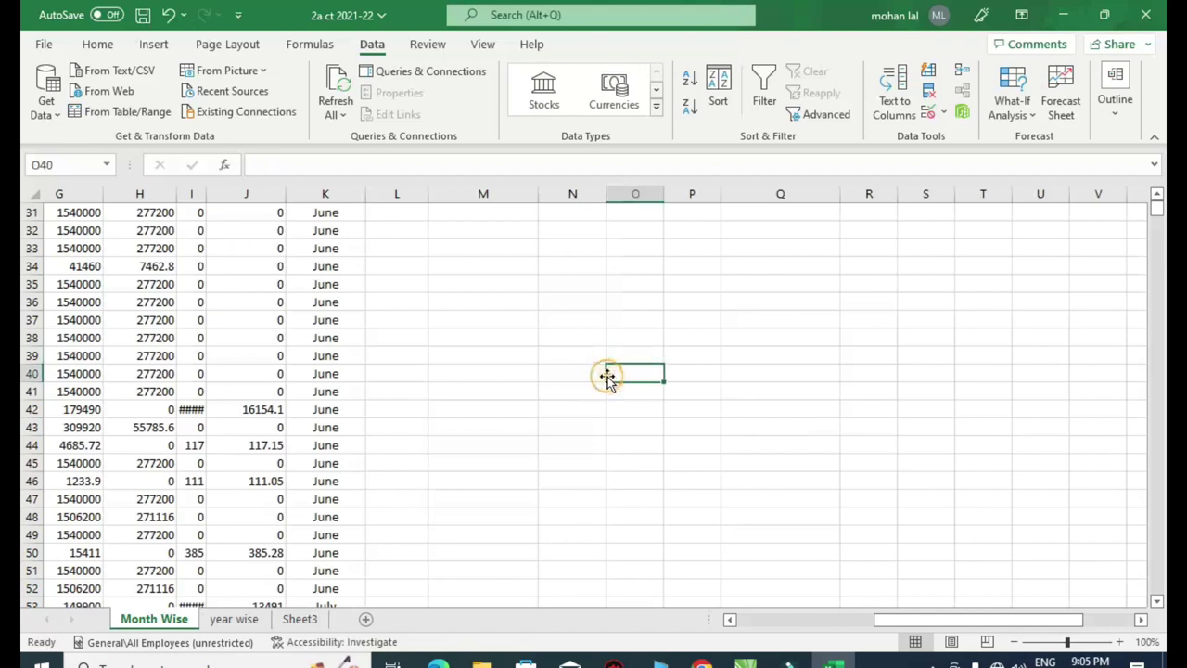
pyautogui.hotkey('ctrl', 'Home')
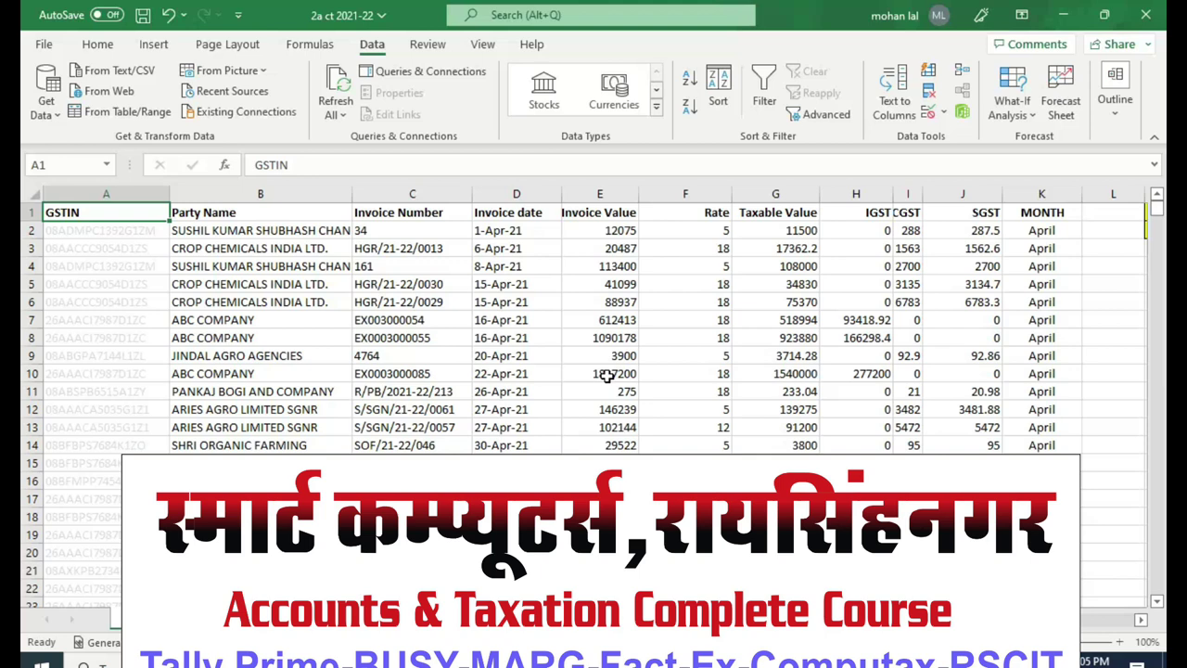
# Widen columns O and N beside the yellow M2 month box.
pyautogui.press('Right')
pyautogui.press('Right')
pyautogui.press('Right')
pyautogui.press('Right')
pyautogui.press('Right')
pyautogui.press('Right')
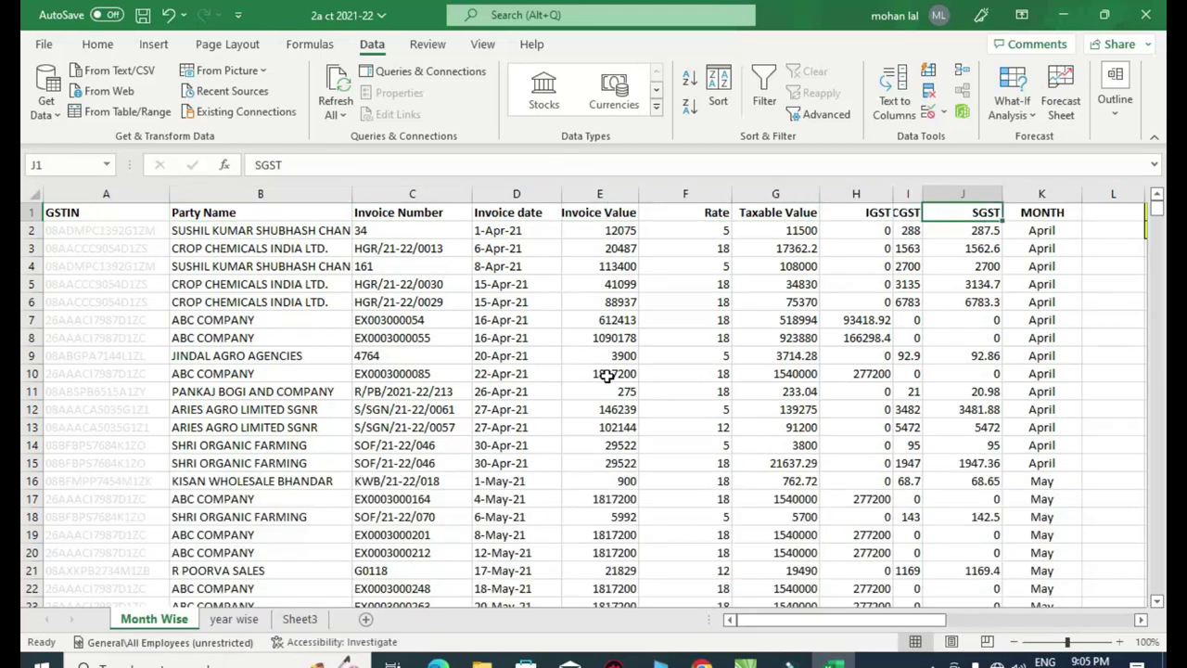
pyautogui.press('Right')
pyautogui.press('Right')
pyautogui.press('Right')
pyautogui.press('Right')
pyautogui.press('Right')
pyautogui.press('Right')
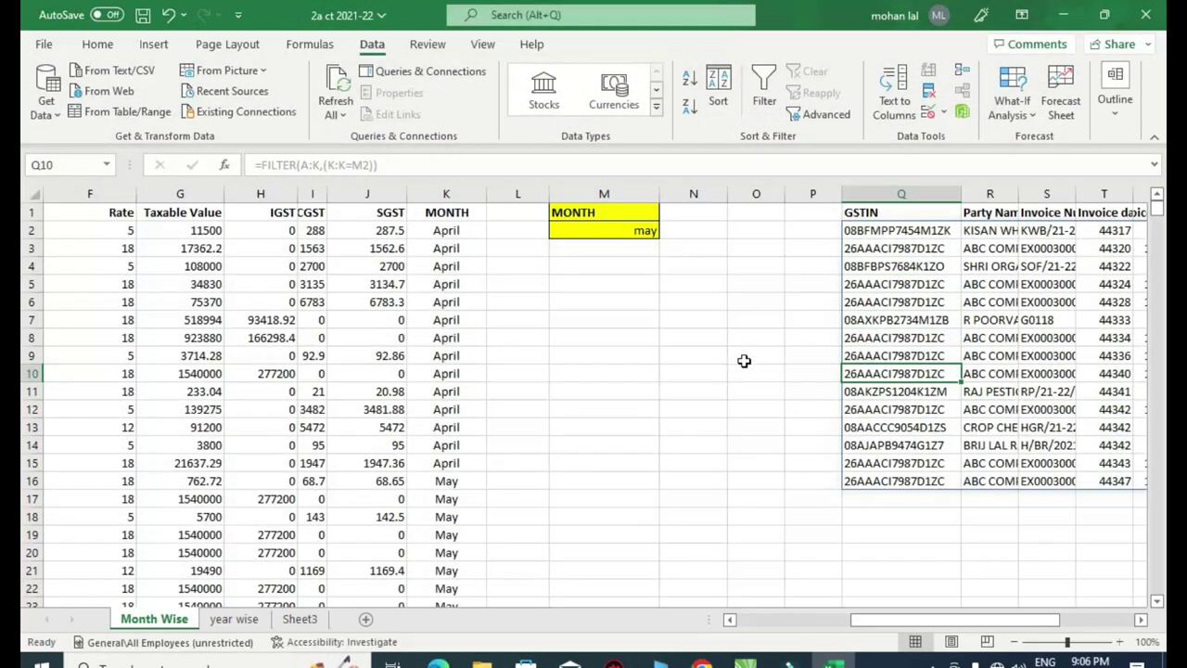
pyautogui.moveTo(899, 625); pyautogui.dragTo(1001, 620)
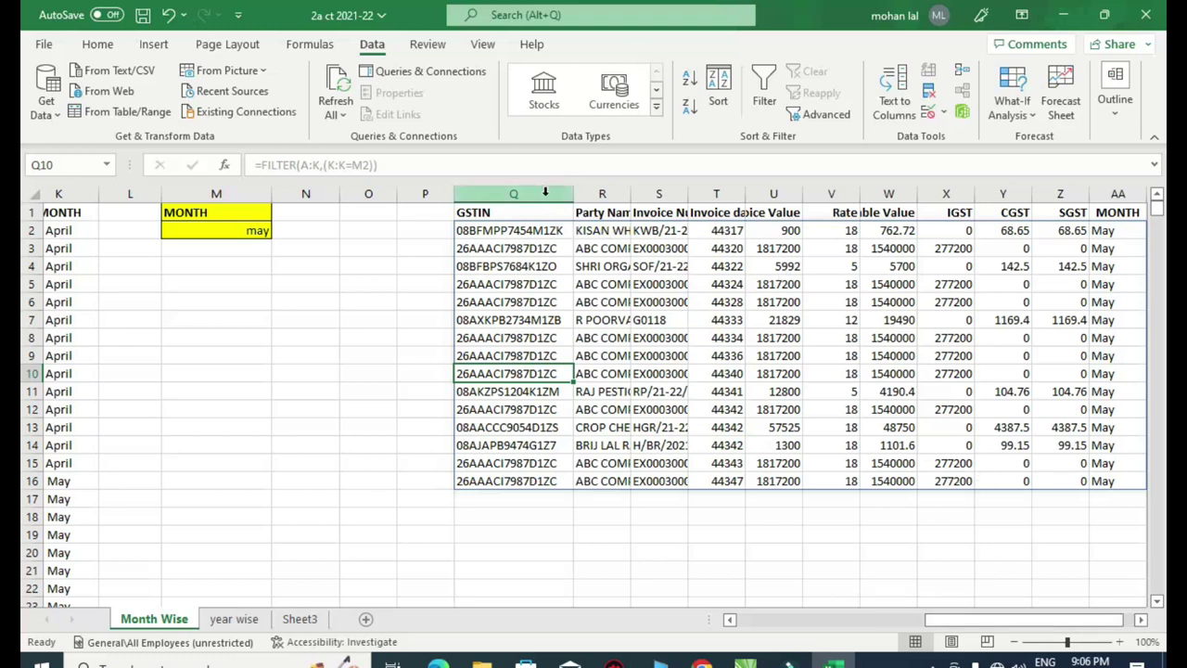
pyautogui.click(208, 232)
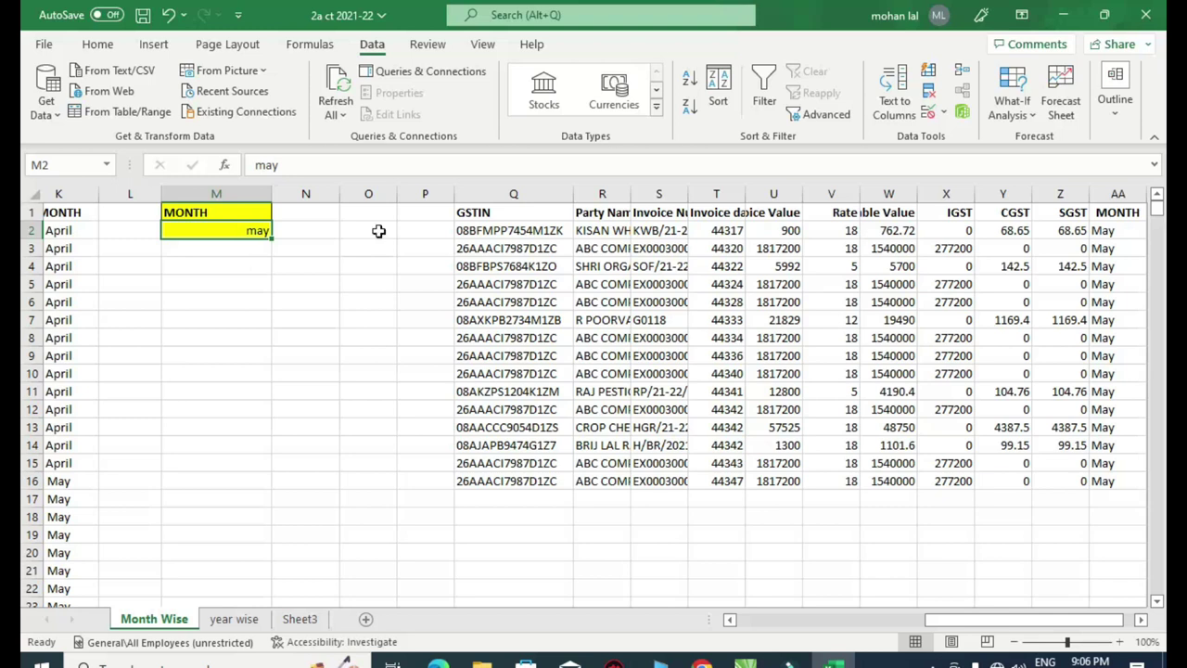
pyautogui.moveTo(397, 193); pyautogui.dragTo(430, 195)
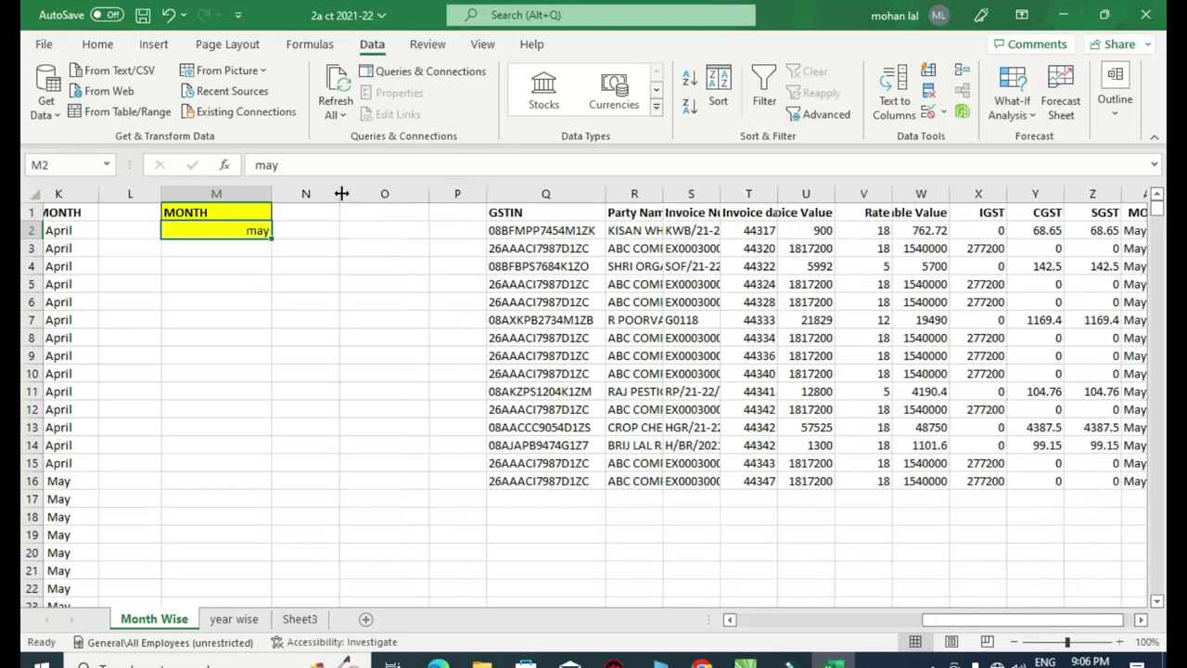
pyautogui.moveTo(339, 194); pyautogui.dragTo(379, 194)
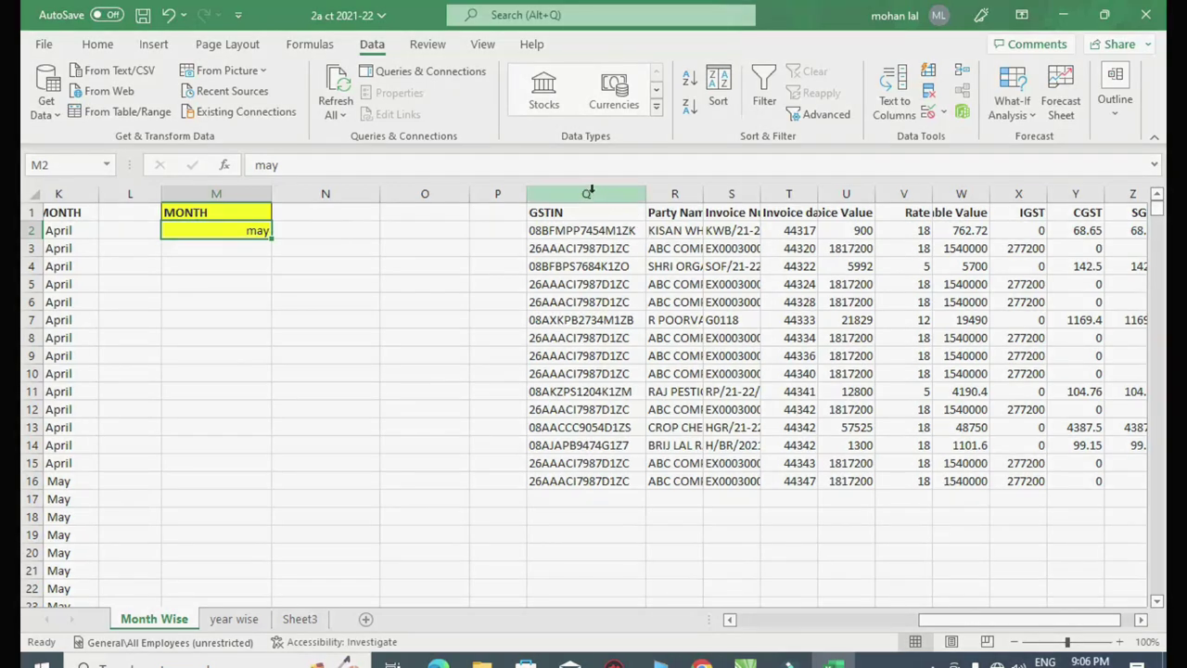
# Delete columns Q through AC holding the spilled May results.
pyautogui.click(586, 193)
pyautogui.moveTo(586, 193); pyautogui.dragTo(1086, 223)
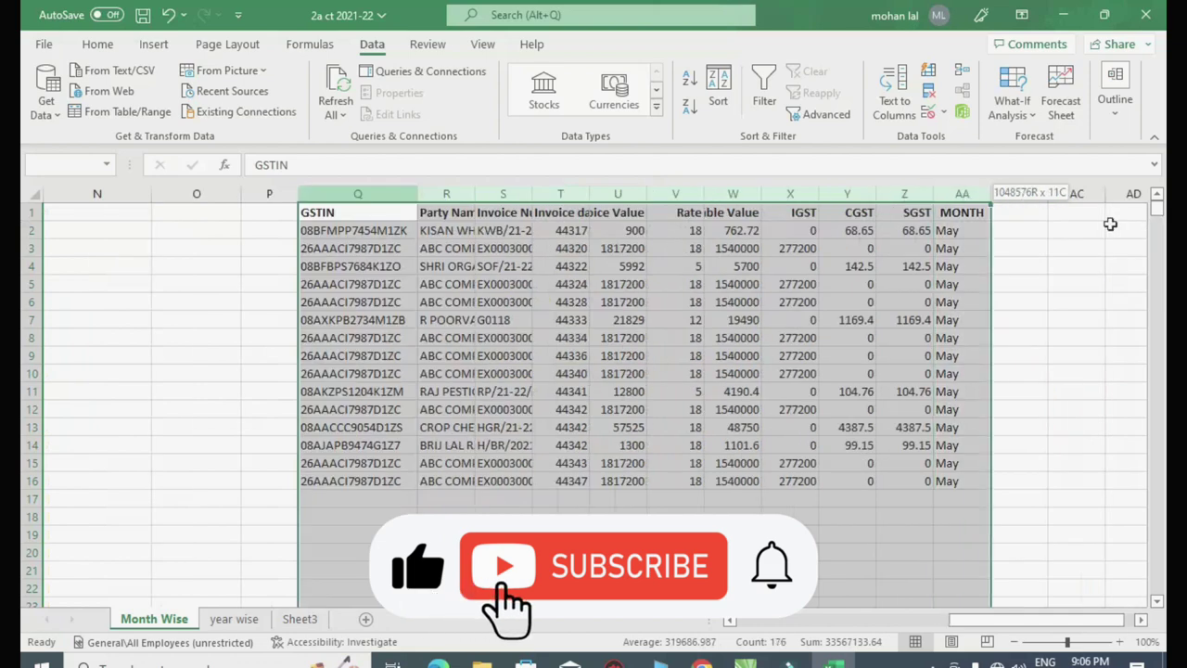
pyautogui.click(98, 44)
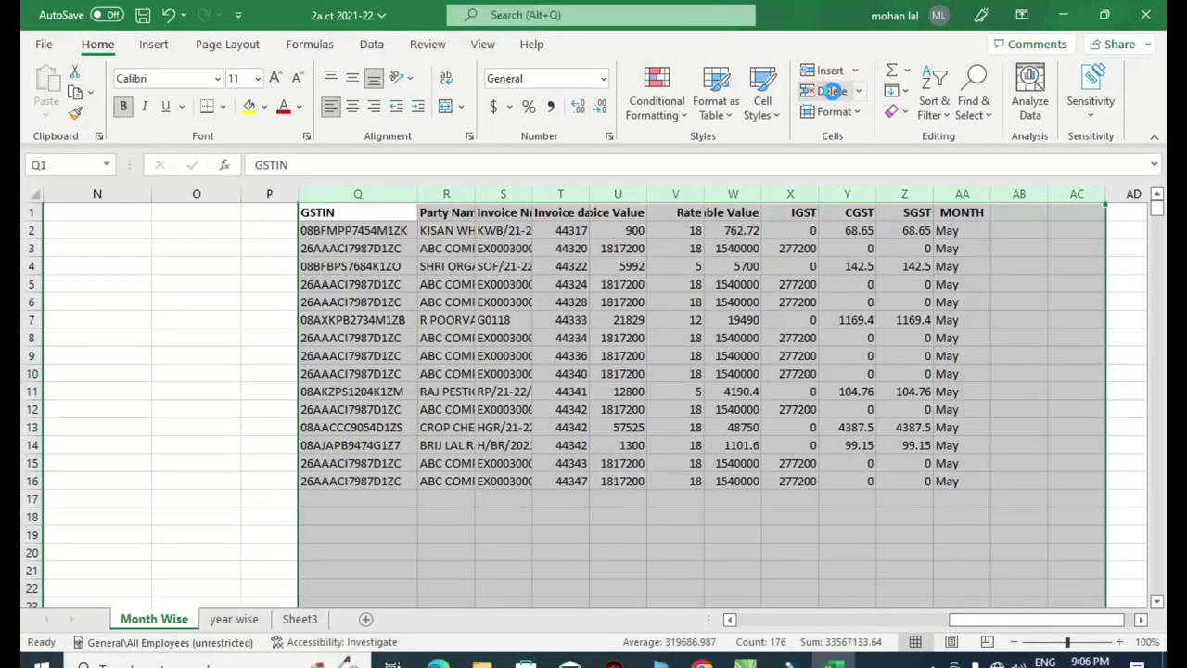
pyautogui.click(832, 91)
pyautogui.click(674, 239)
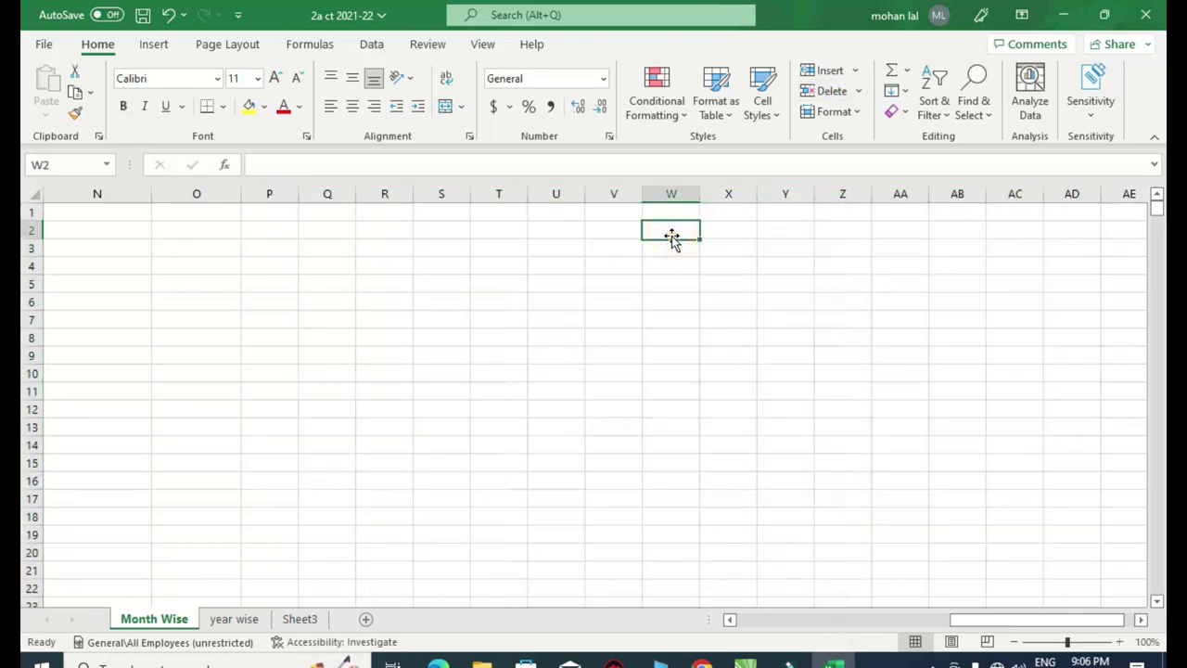
pyautogui.press('Left')
pyautogui.press('Left')
pyautogui.press('Left')
pyautogui.press('Left')
pyautogui.press('Left')
pyautogui.press('Left')
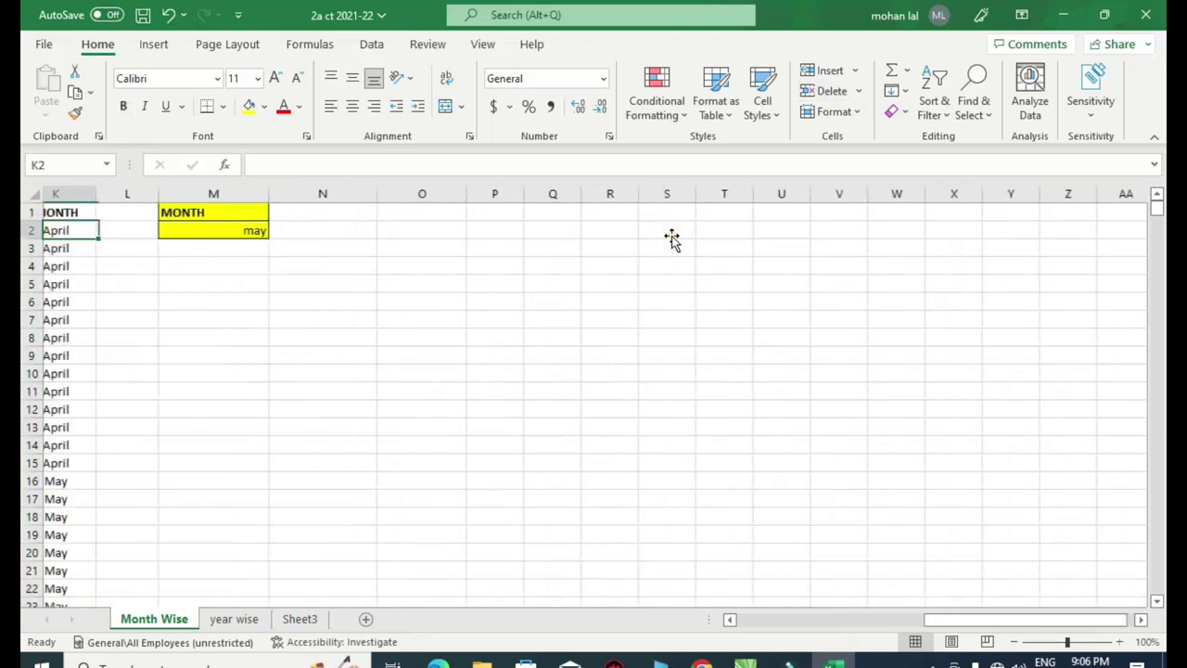
pyautogui.press('Left')
pyautogui.press('Left')
pyautogui.press('Left')
pyautogui.press('Left')
pyautogui.press('Left')
pyautogui.press('Left')
pyautogui.press('Left')
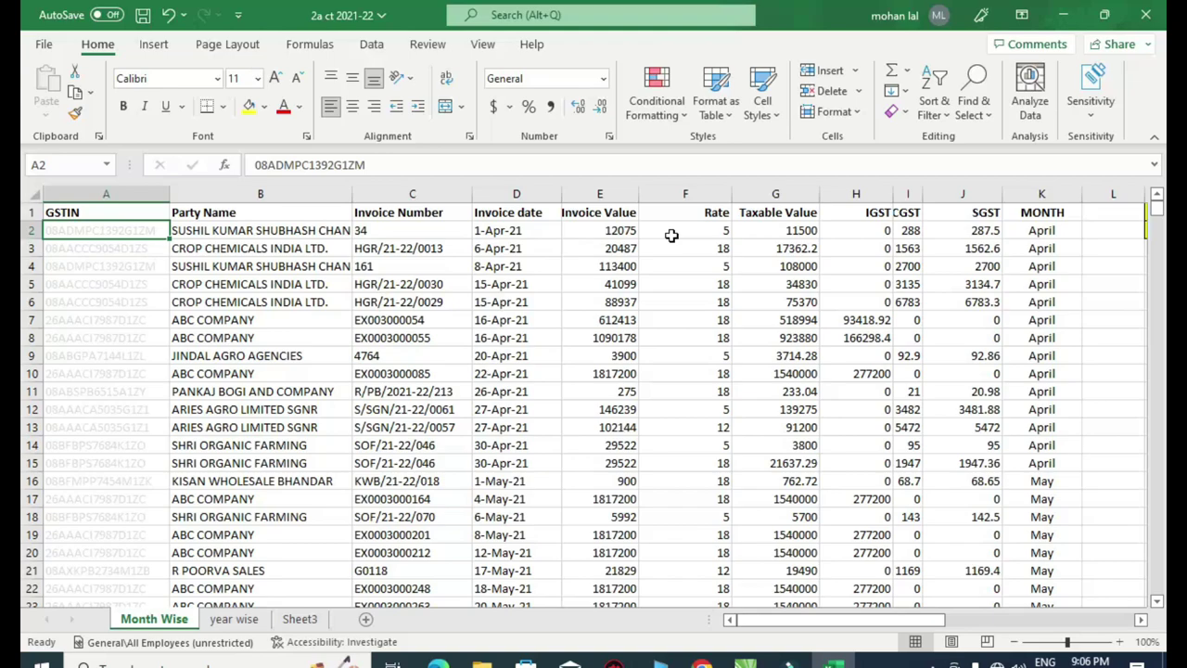
# Copy the header row A1:K1, GSTIN through MONTH.
pyautogui.press('Up')
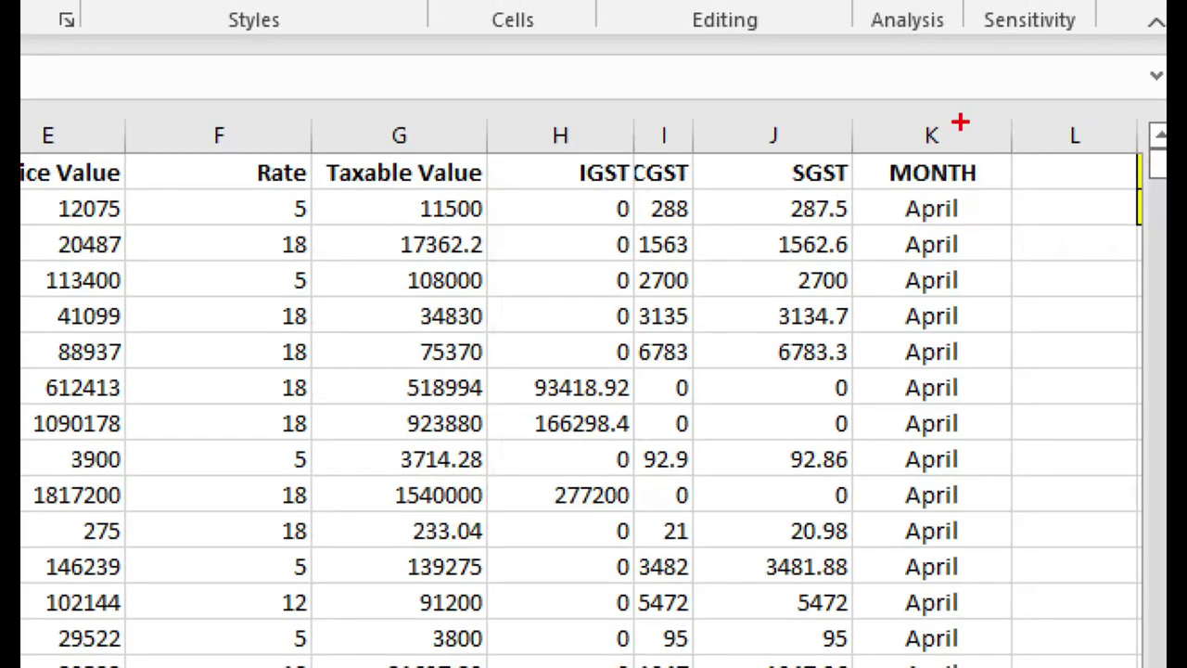
pyautogui.click(1052, 191)
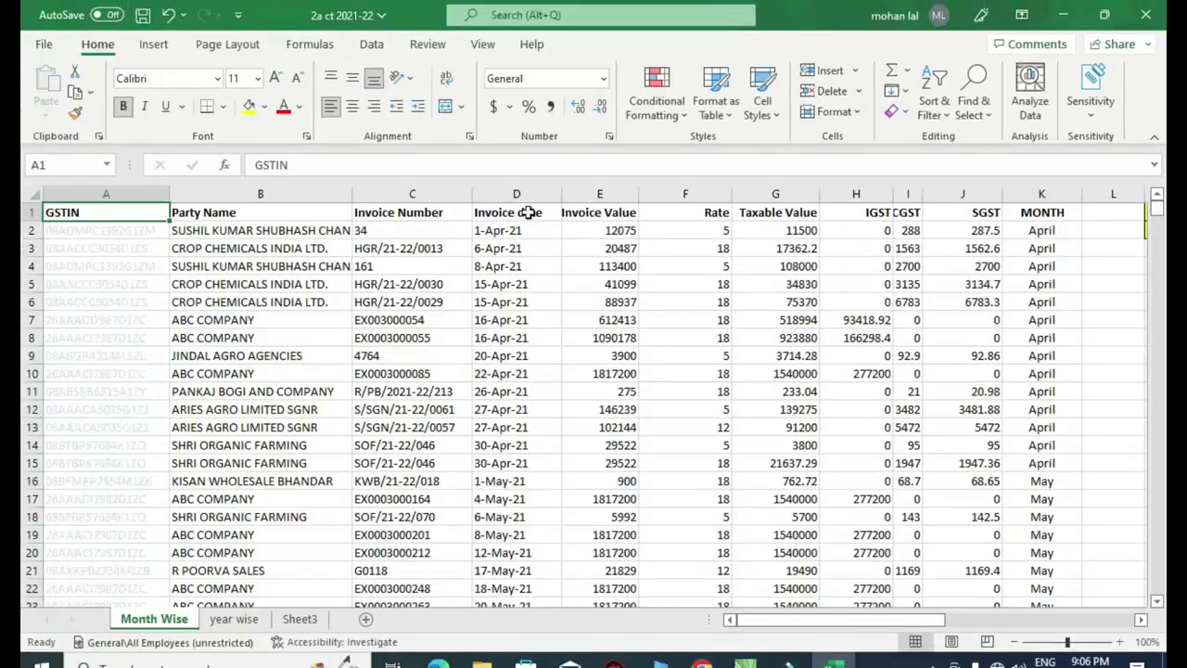
pyautogui.click(93, 214)
pyautogui.hotkey('shift', 'Right')
pyautogui.hotkey('shift', 'Right')
pyautogui.hotkey('shift', 'Right')
pyautogui.hotkey('shift', 'Right')
pyautogui.hotkey('shift', 'Right')
pyautogui.hotkey('shift', 'Right')
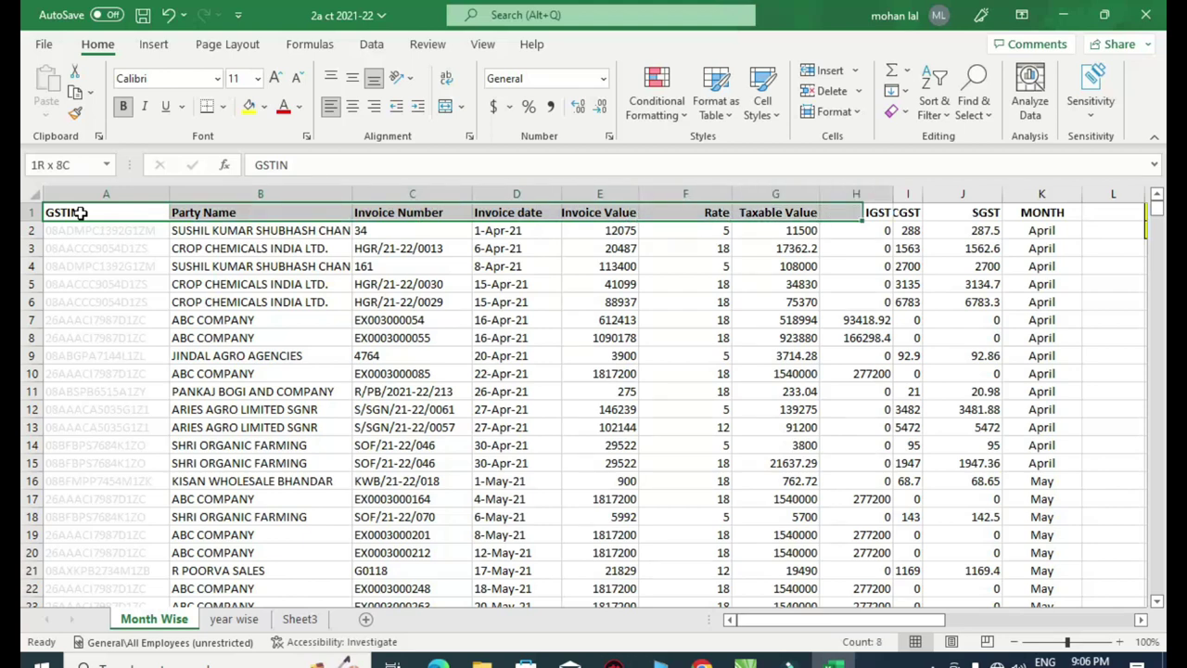
pyautogui.hotkey('shift', 'Right')
pyautogui.hotkey('shift', 'Right')
pyautogui.hotkey('shift', 'Right')
pyautogui.hotkey('ctrl', 'c')
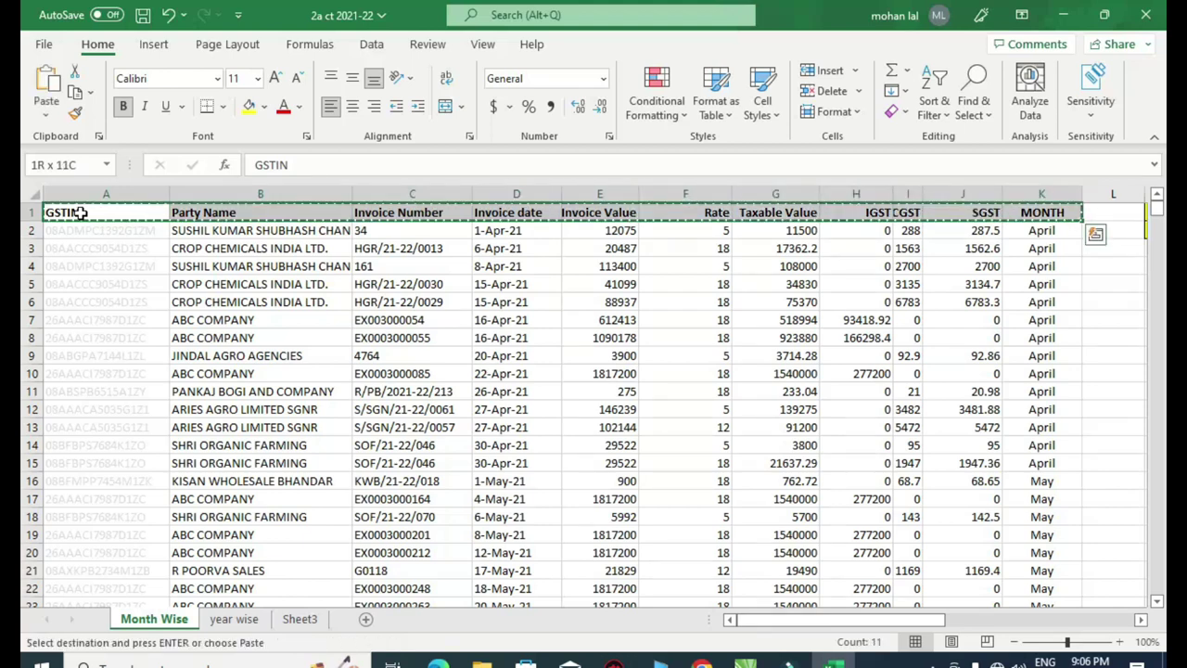
# Paste the headings starting at Q1 and widen column Q.
pyautogui.press('Right')
pyautogui.press('Right')
pyautogui.press('Right')
pyautogui.press('Right')
pyautogui.press('Right')
pyautogui.press('Right')
pyautogui.press('Right')
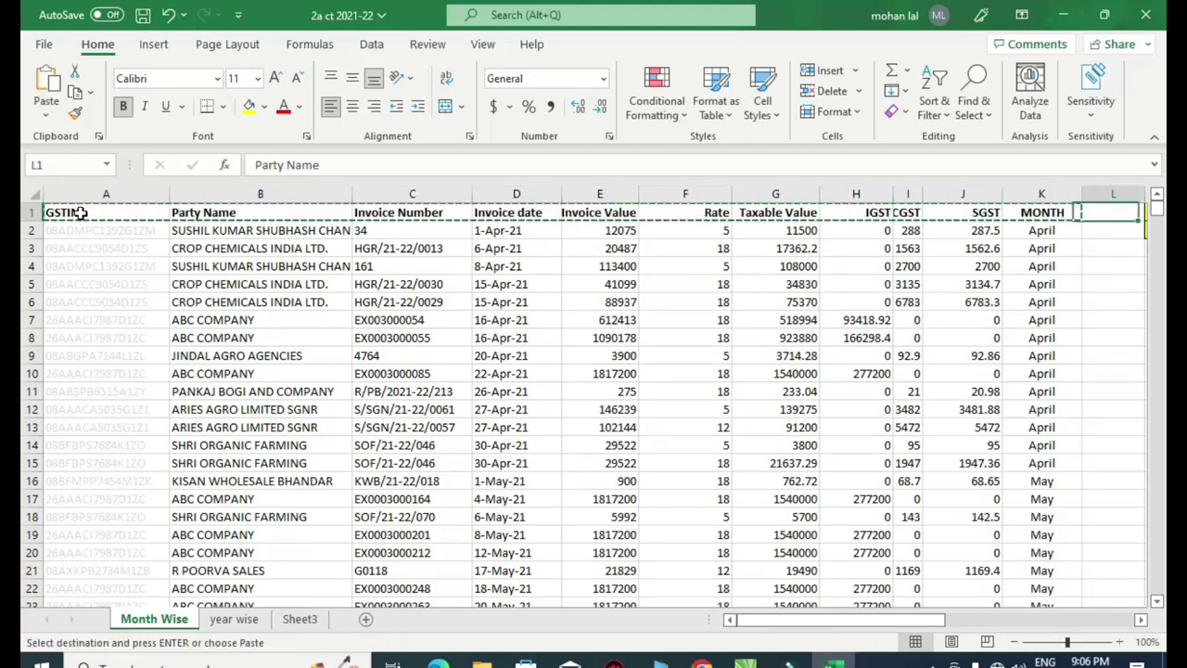
pyautogui.press('Right')
pyautogui.press('Right')
pyautogui.press('Right')
pyautogui.press('Right')
pyautogui.press('Right')
pyautogui.press('Left')
pyautogui.press('Left')
pyautogui.press('Left')
pyautogui.press('Right')
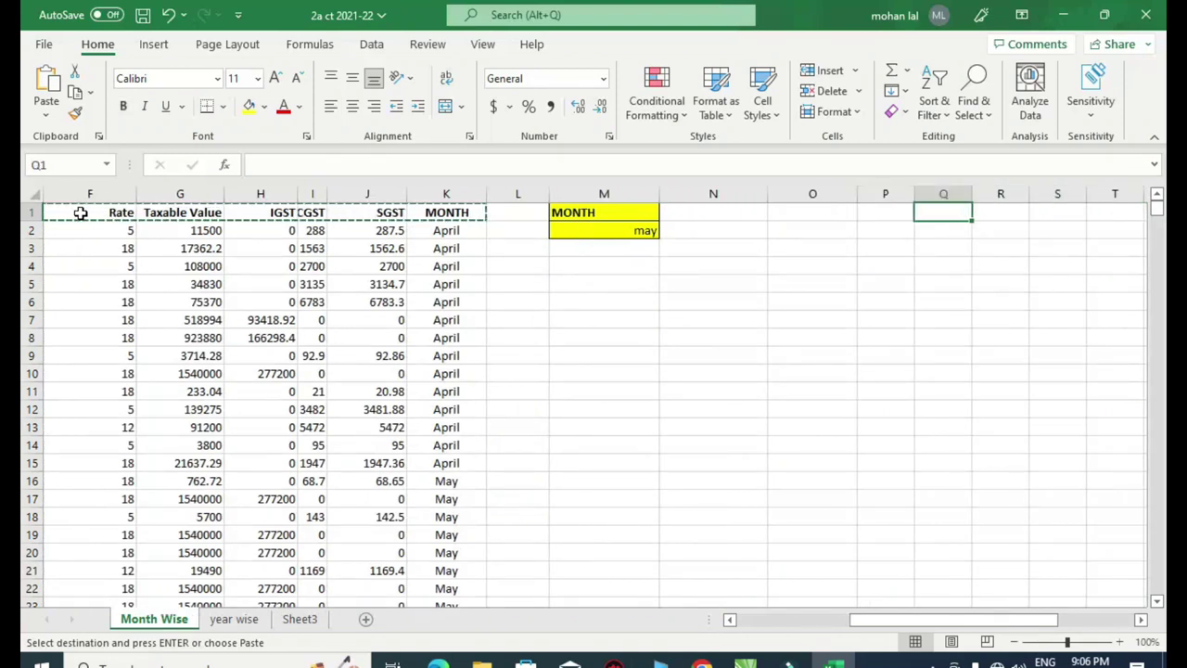
pyautogui.press('Return')
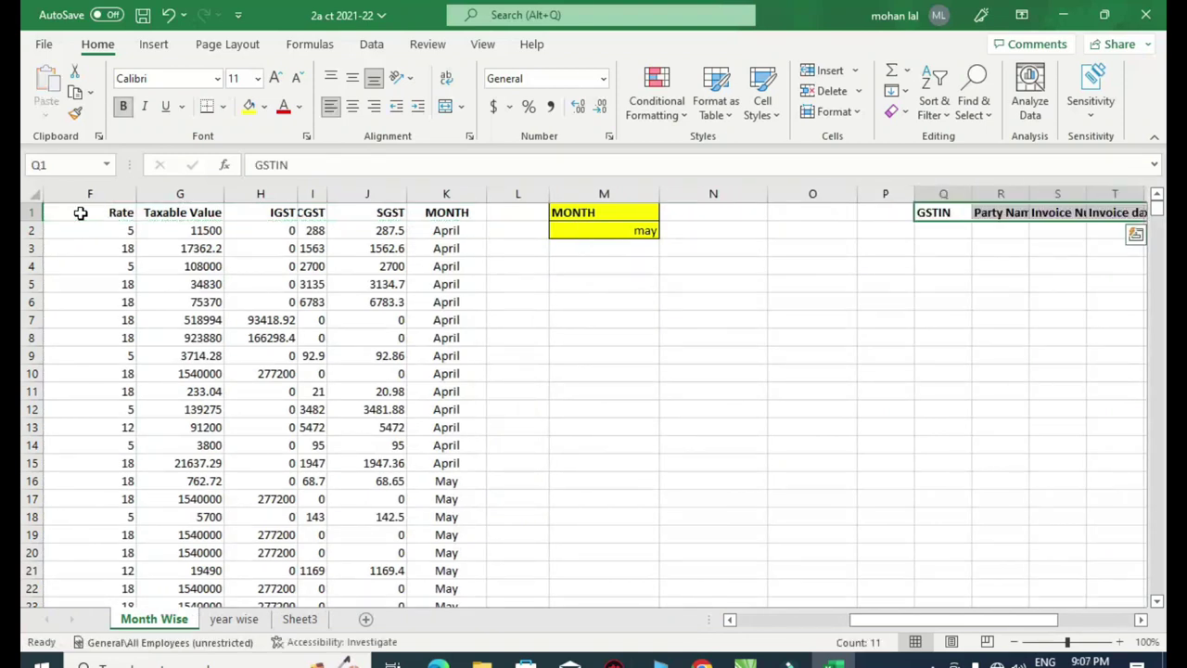
pyautogui.click(948, 237)
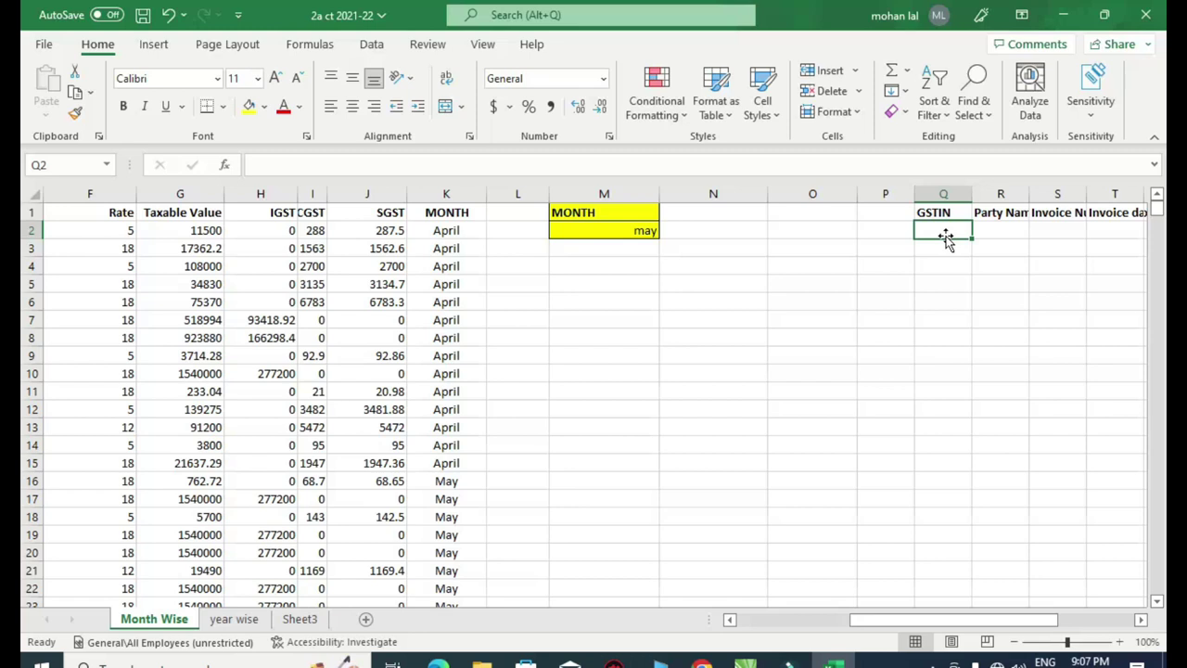
pyautogui.moveTo(973, 196); pyautogui.dragTo(998, 197)
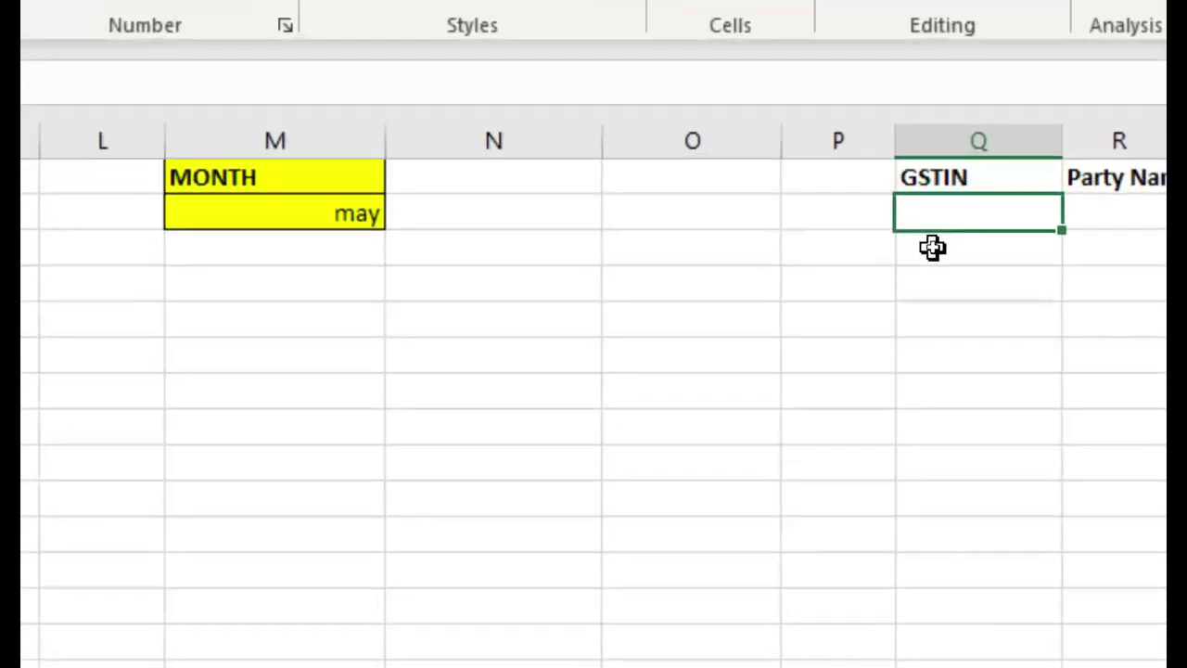
# Start =filter(A:K, in Q2, referencing columns A to K as the array.
pyautogui.write('=f')
pyautogui.write('ilter')
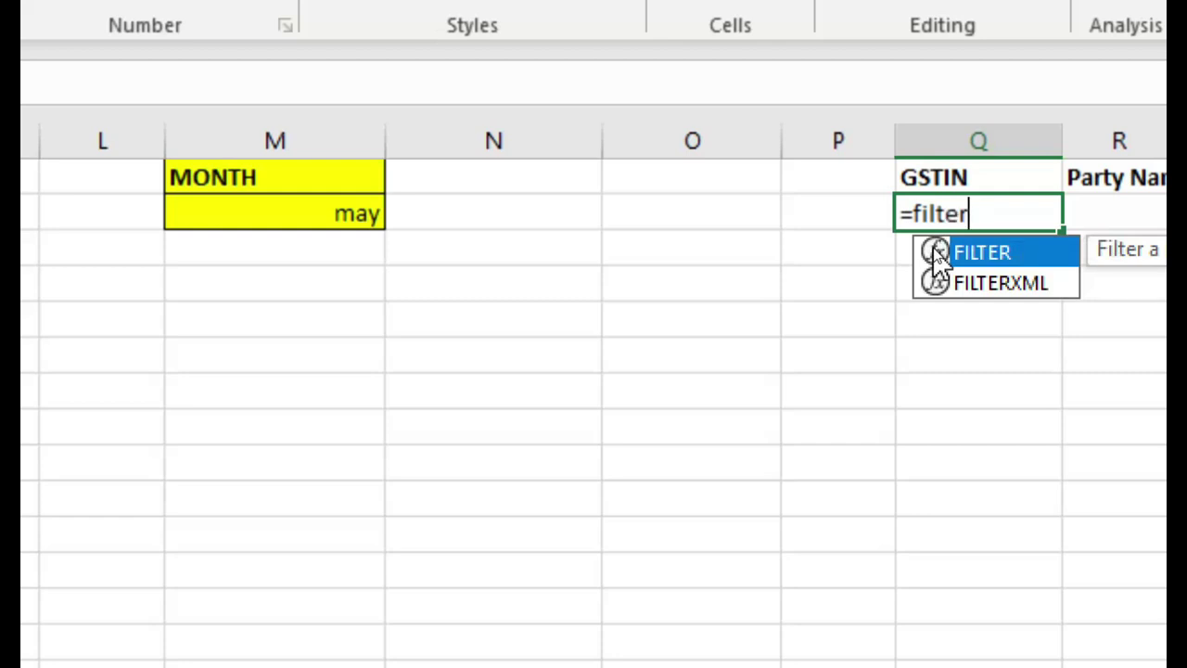
pyautogui.write('(')
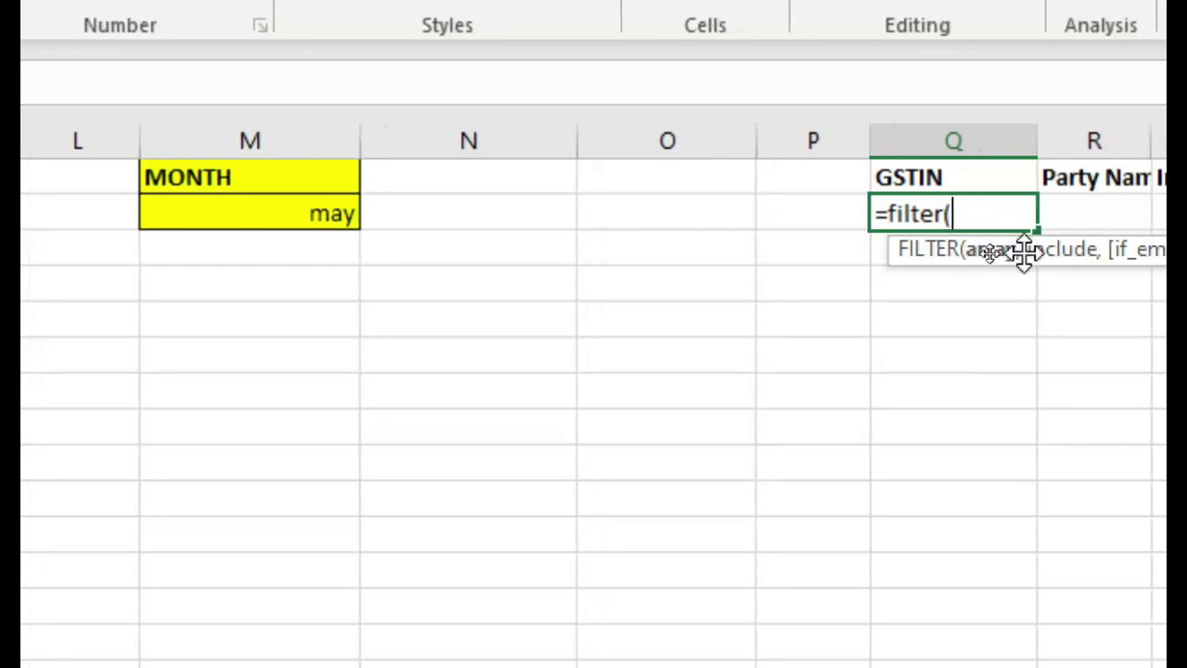
pyautogui.press('Escape')
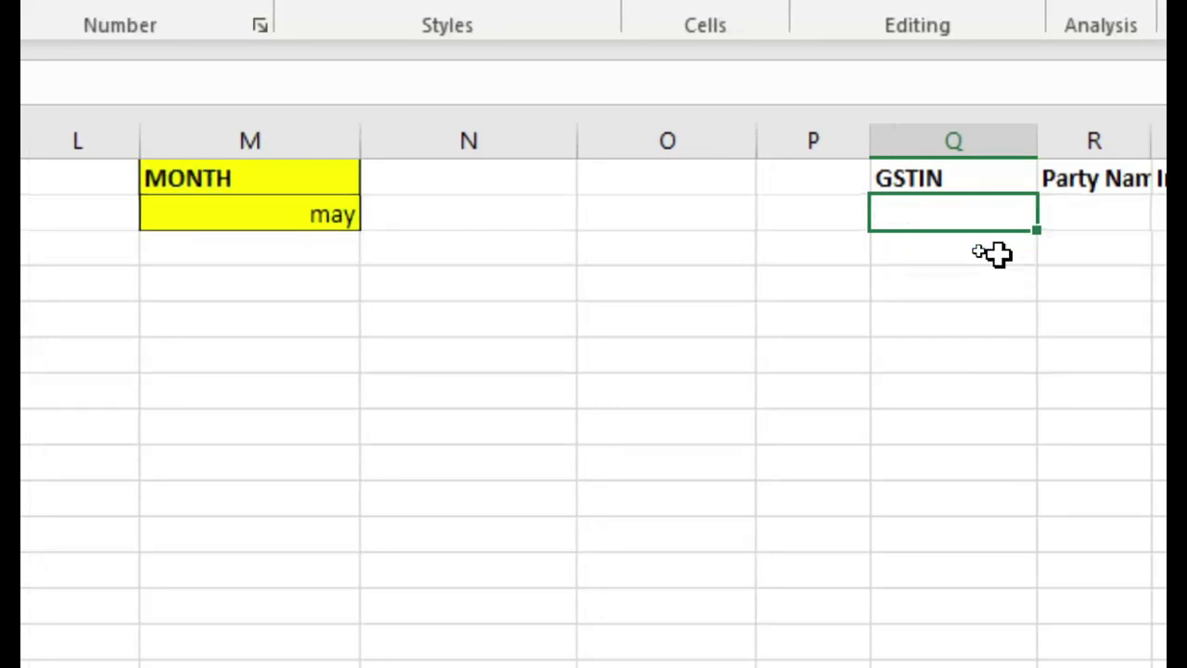
pyautogui.write('=fi')
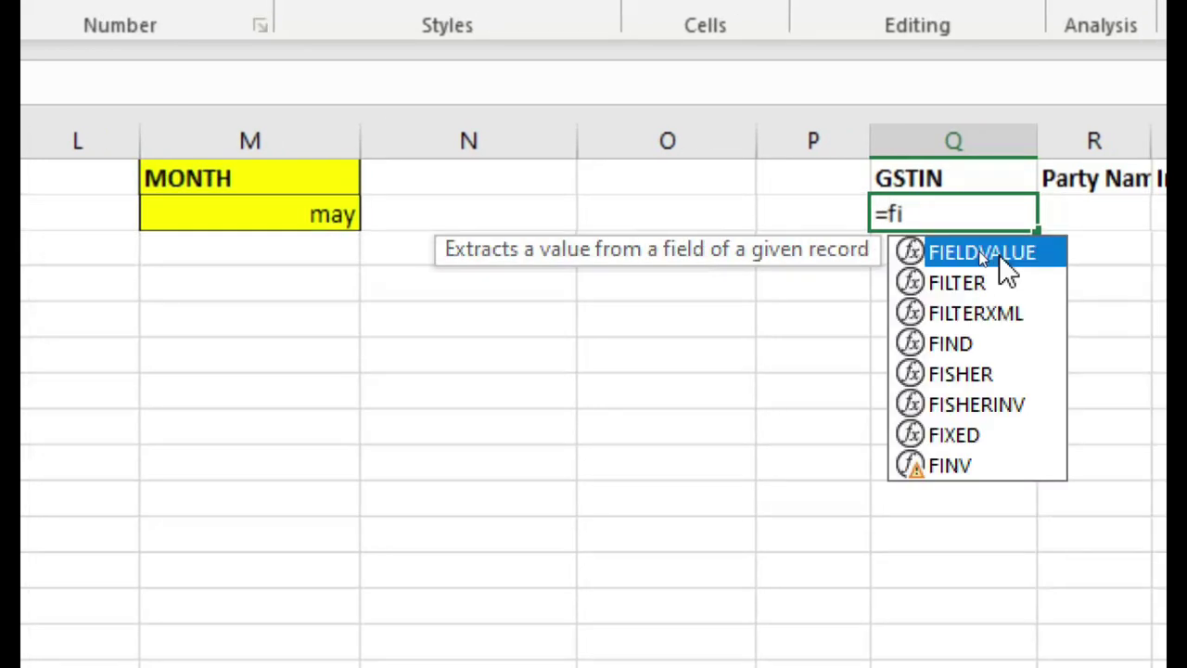
pyautogui.write('lter(')
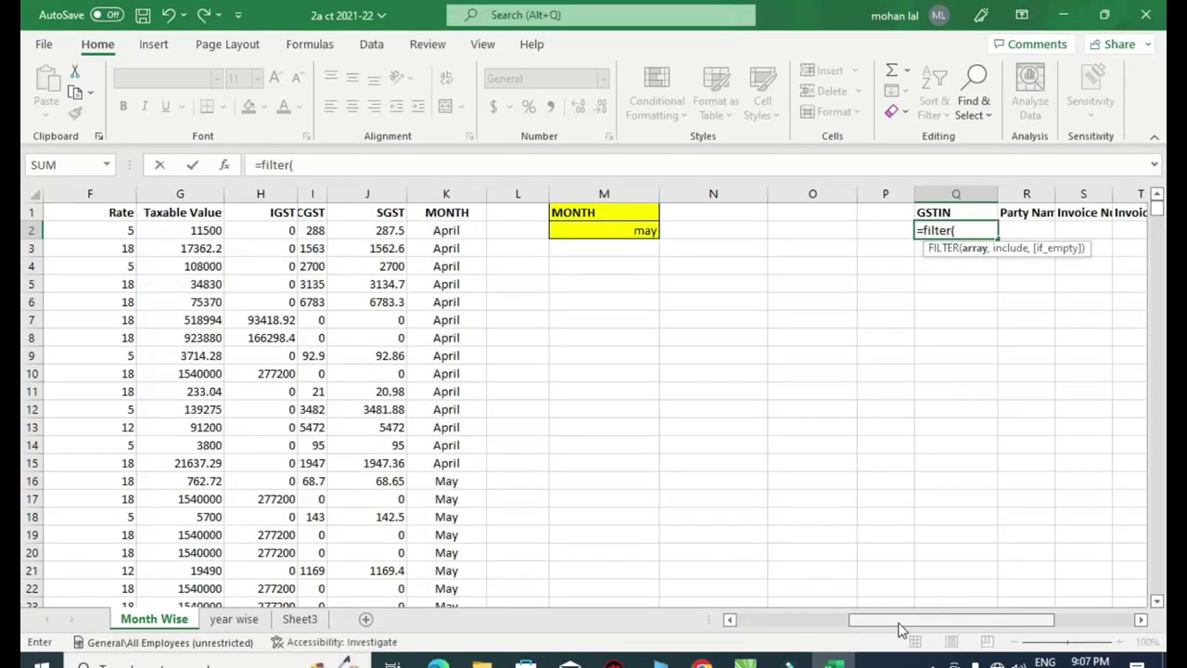
pyautogui.moveTo(906, 627); pyautogui.dragTo(792, 627)
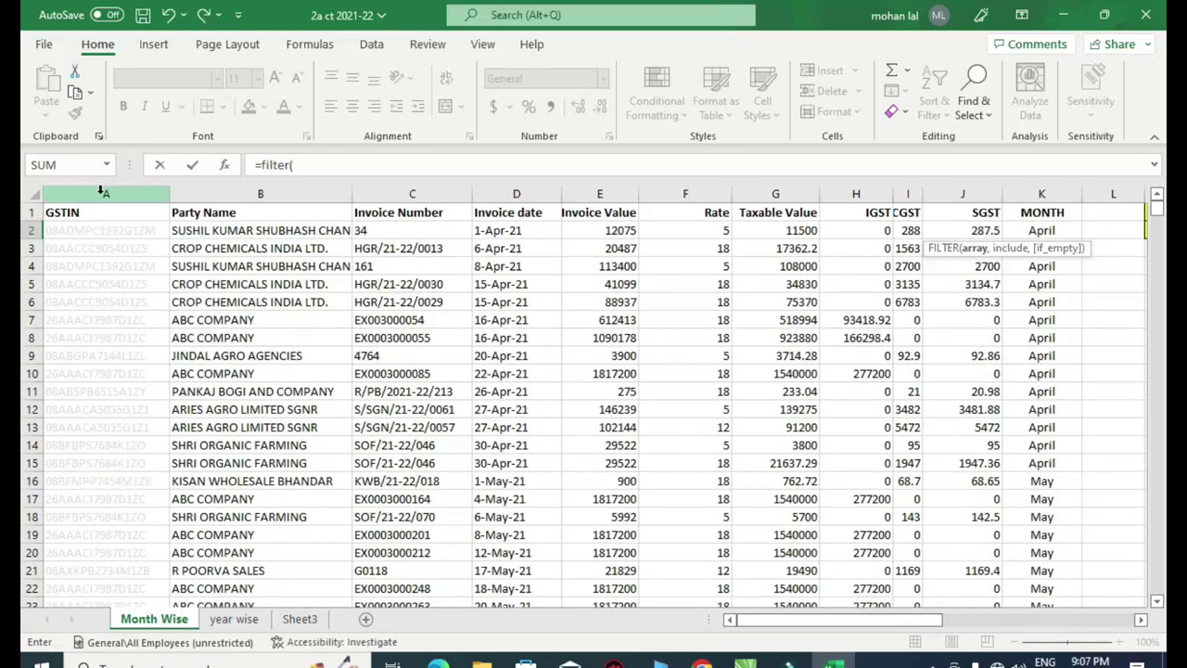
pyautogui.moveTo(102, 190); pyautogui.dragTo(1045, 201)
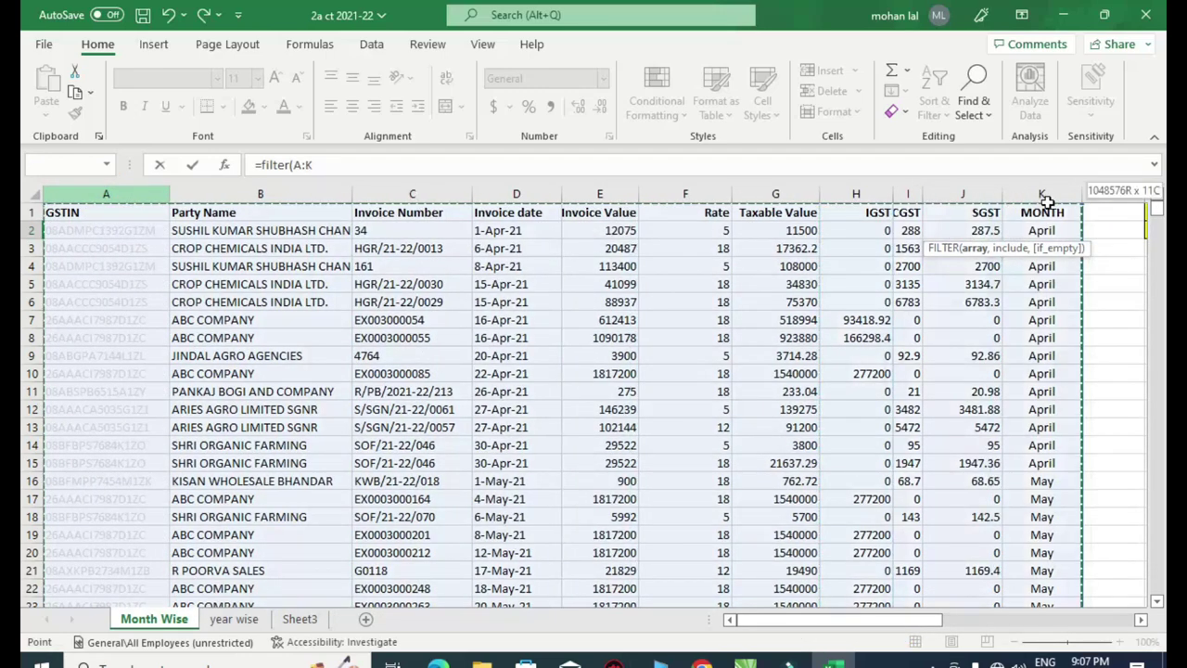
pyautogui.moveTo(879, 619); pyautogui.dragTo(1039, 617)
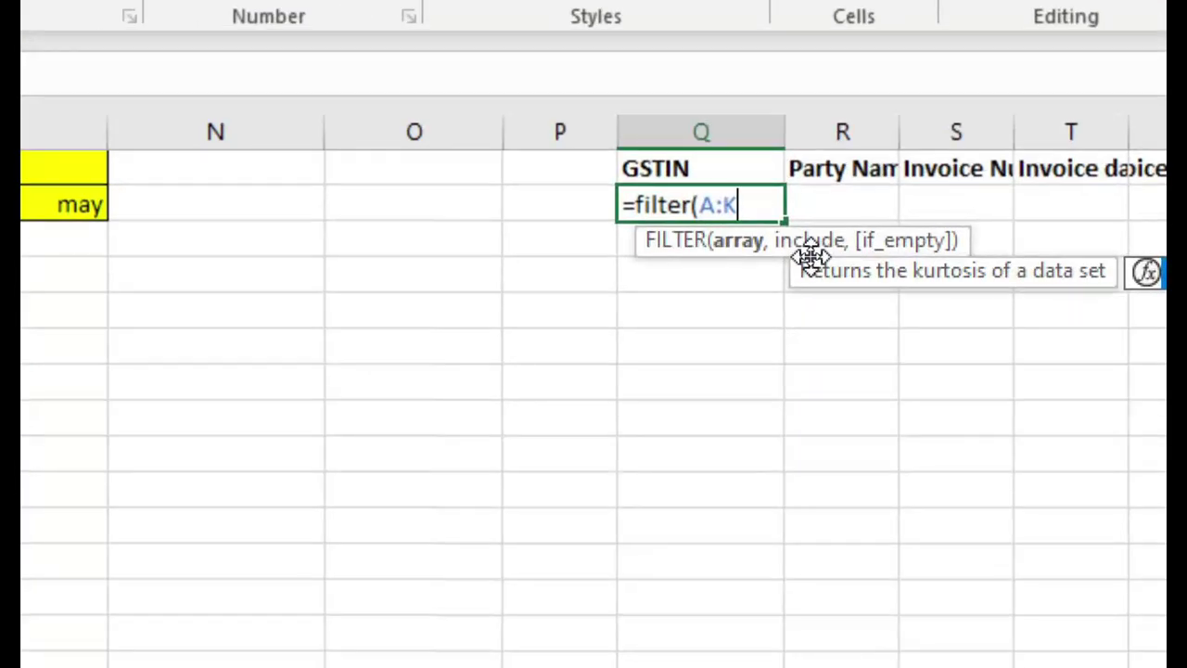
pyautogui.write(',')
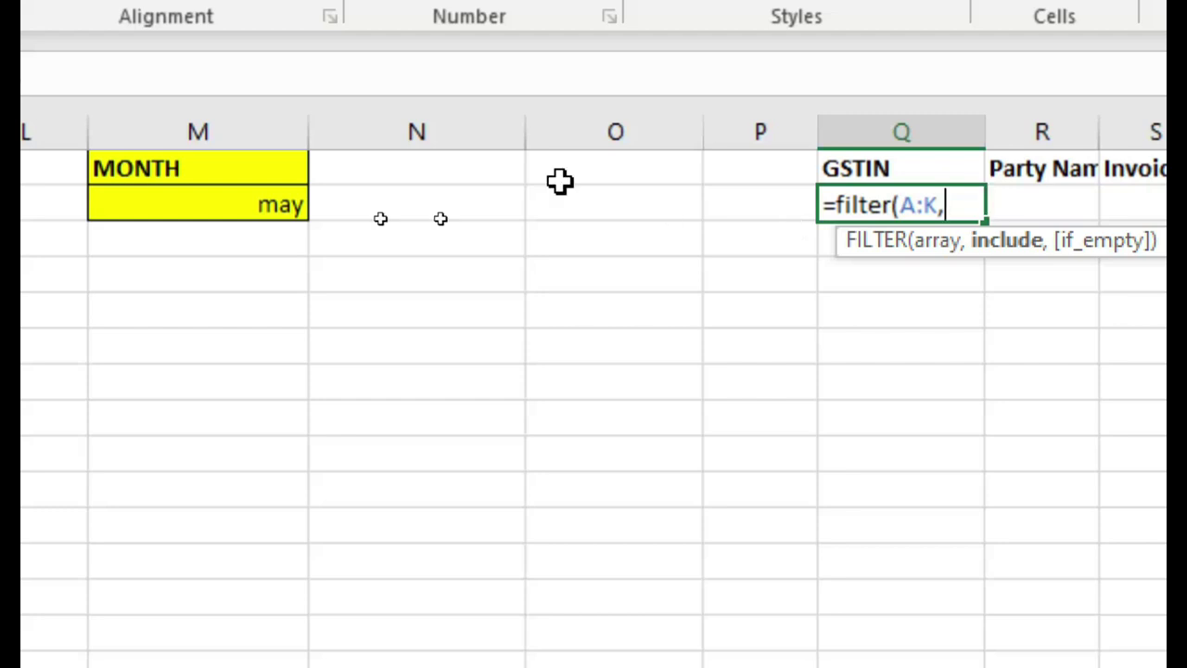
# Add the condition K:K=M2 to the FILTER formula in Q2.
pyautogui.click(181, 130)
pyautogui.click(187, 120)
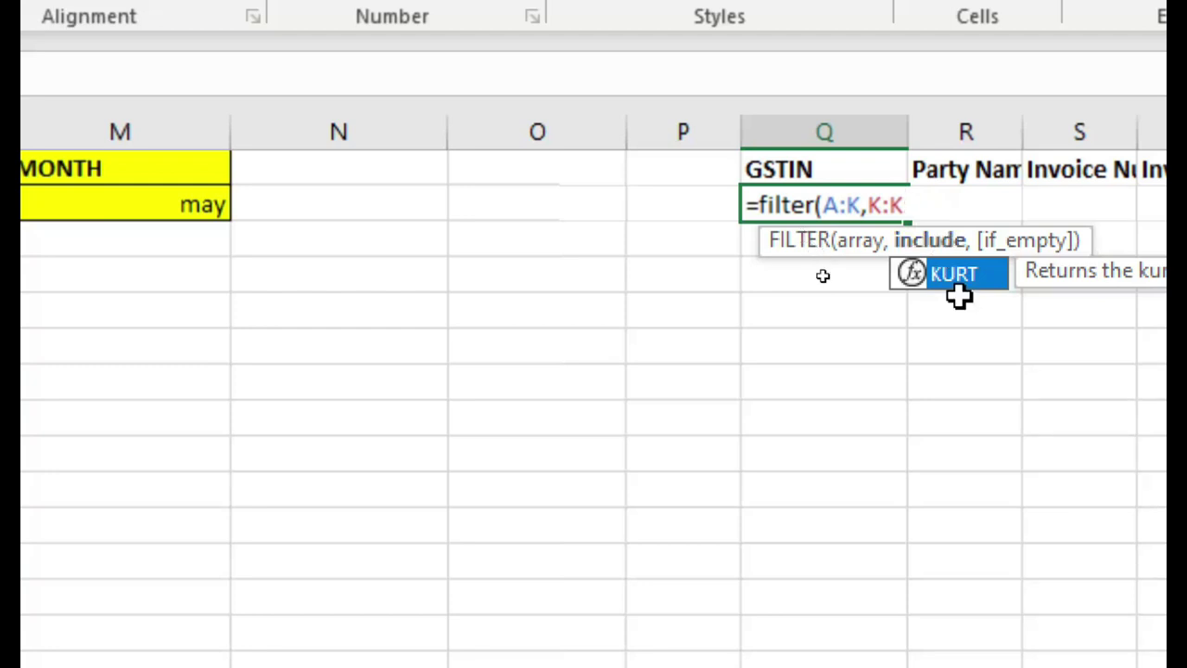
pyautogui.hscroll(-3, 566, 236)
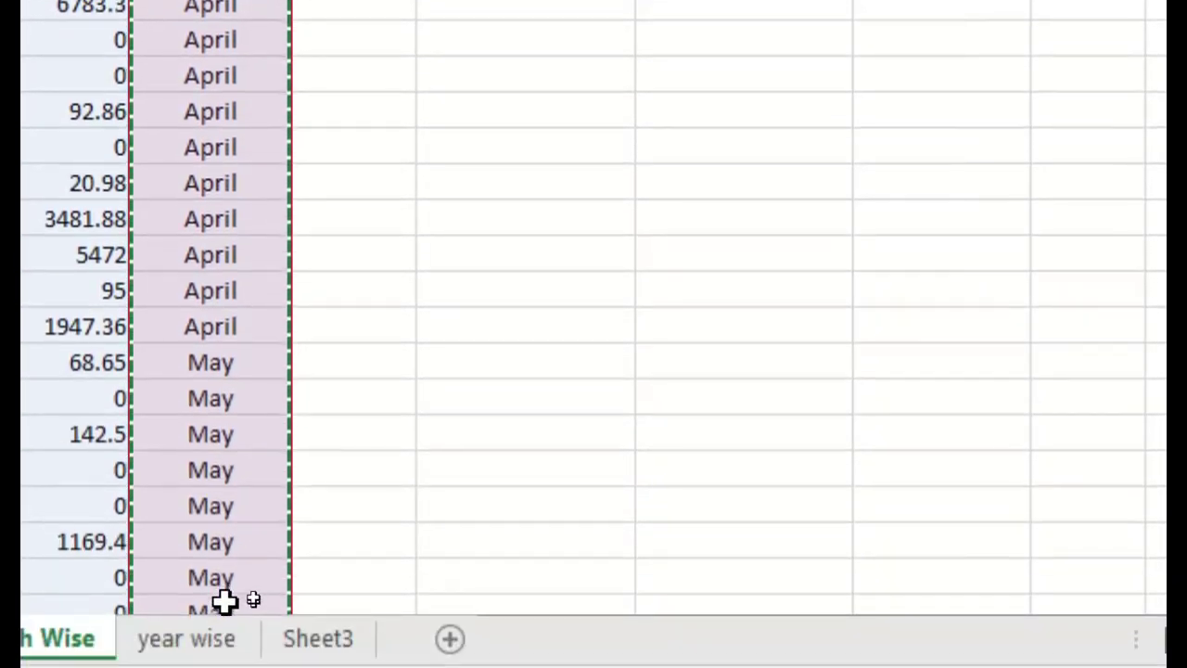
pyautogui.scroll(-1, 232, 510)
pyautogui.scroll(-4, 239, 429)
pyautogui.scroll(4, 239, 433)
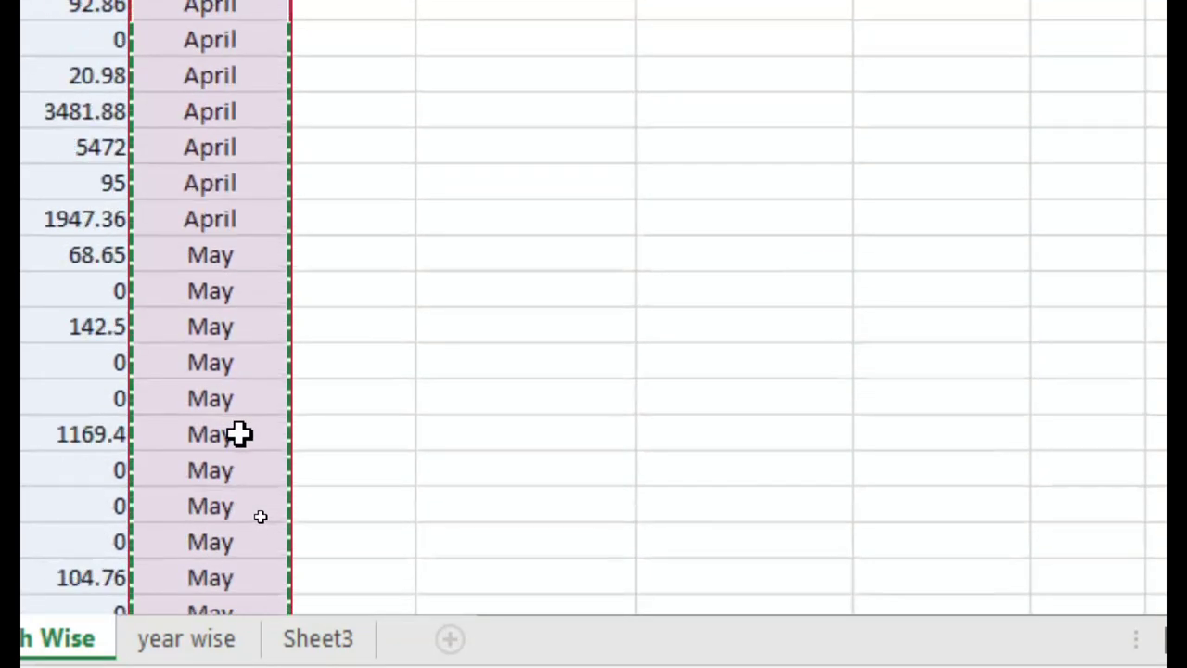
pyautogui.scroll(1, 240, 433)
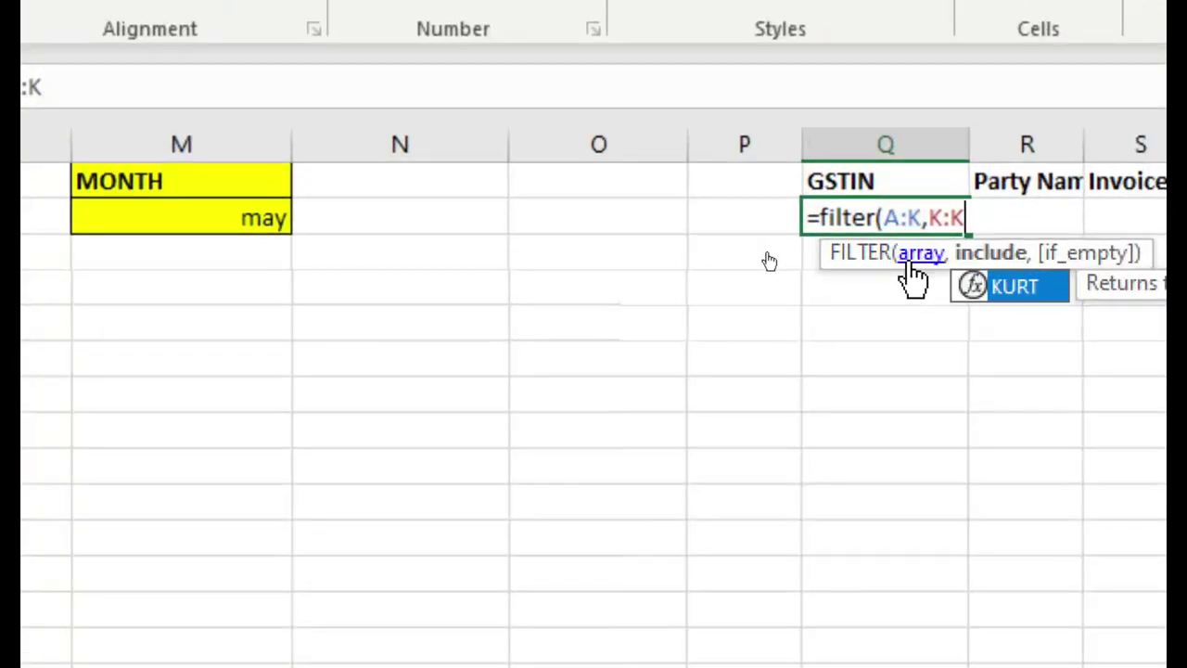
pyautogui.write('=')
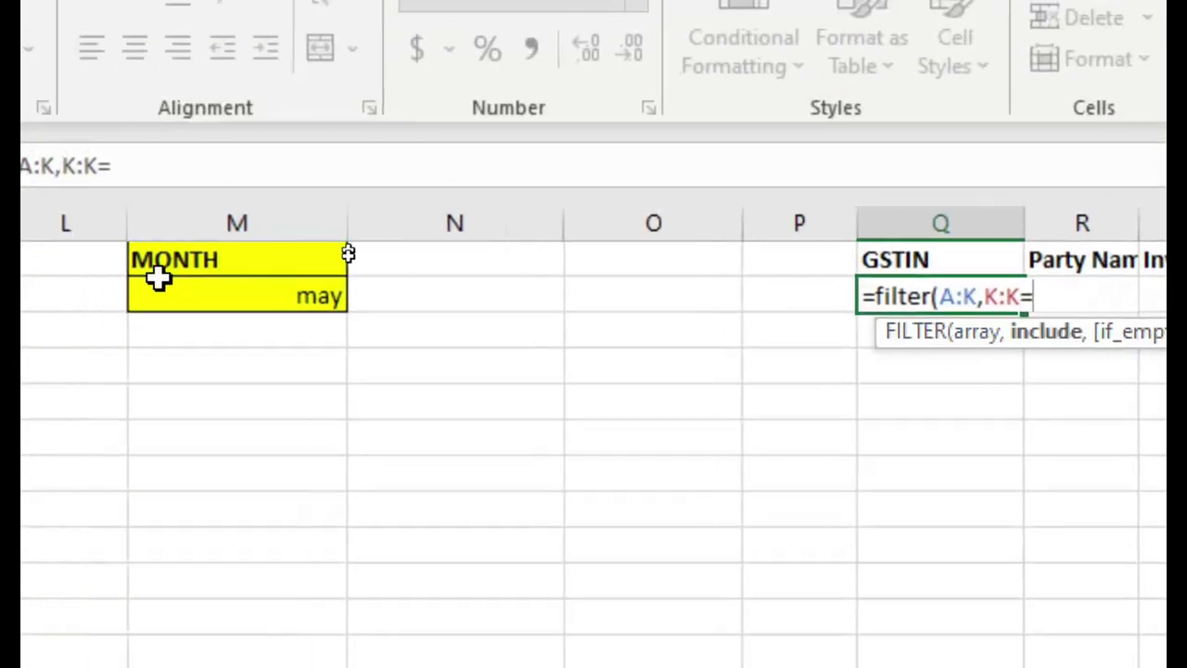
pyautogui.click(294, 296)
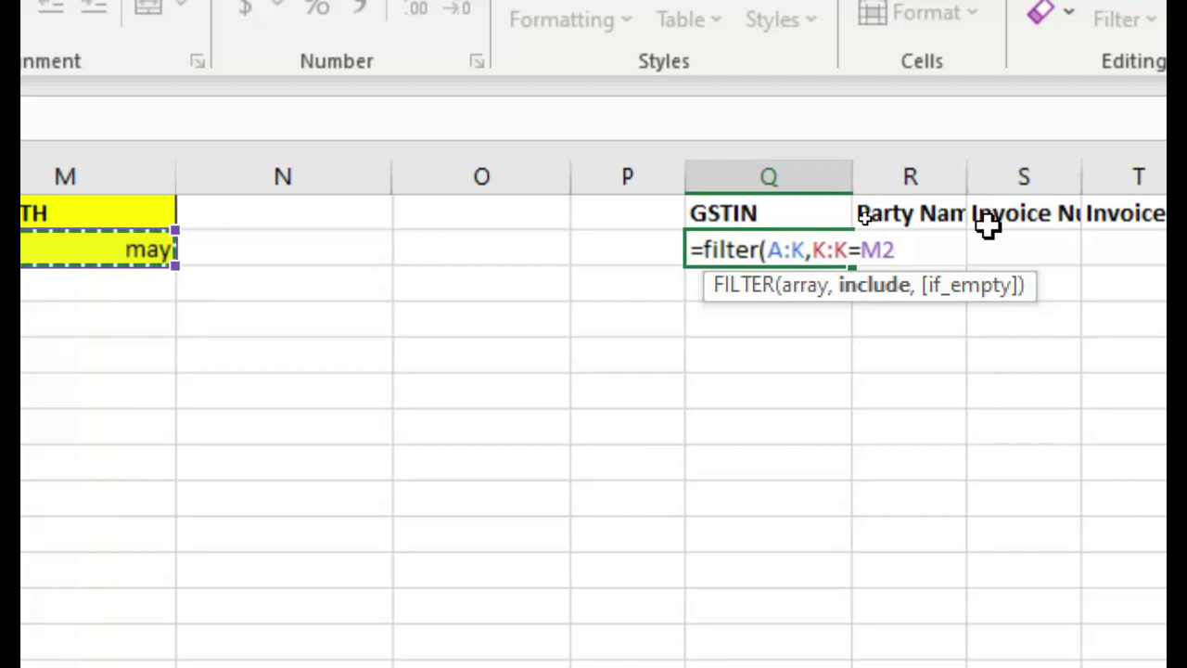
# Close and commit =filter(A:K,K:K=M2) so May invoices spill from Q2.
pyautogui.write(')')
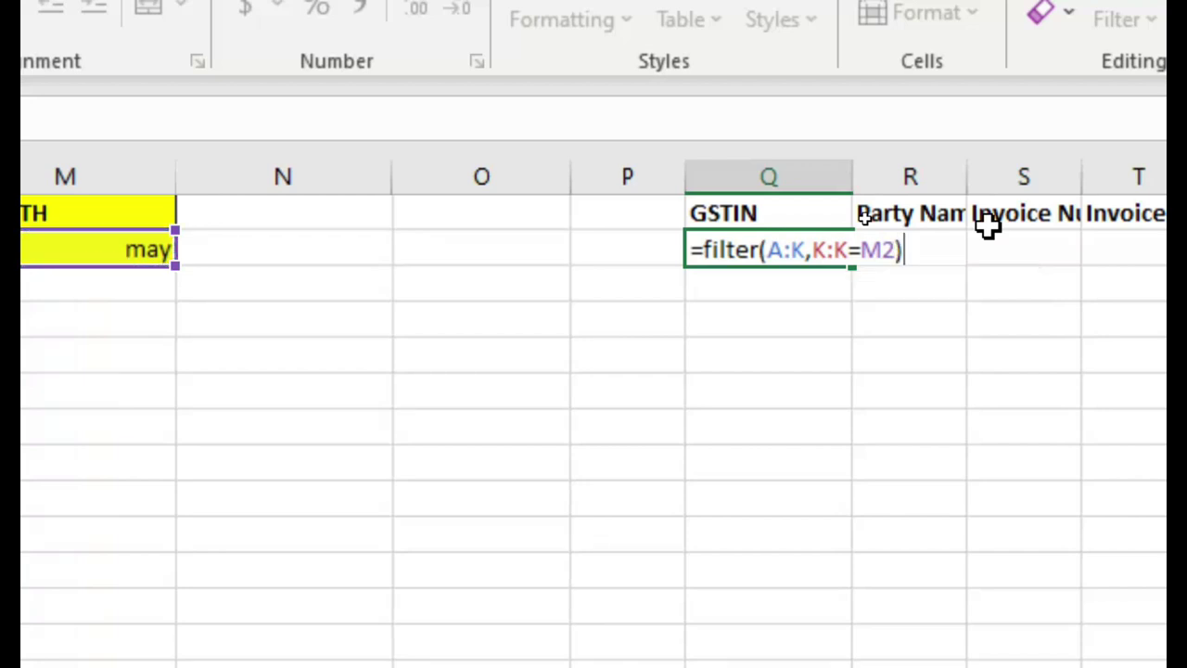
pyautogui.press('Return')
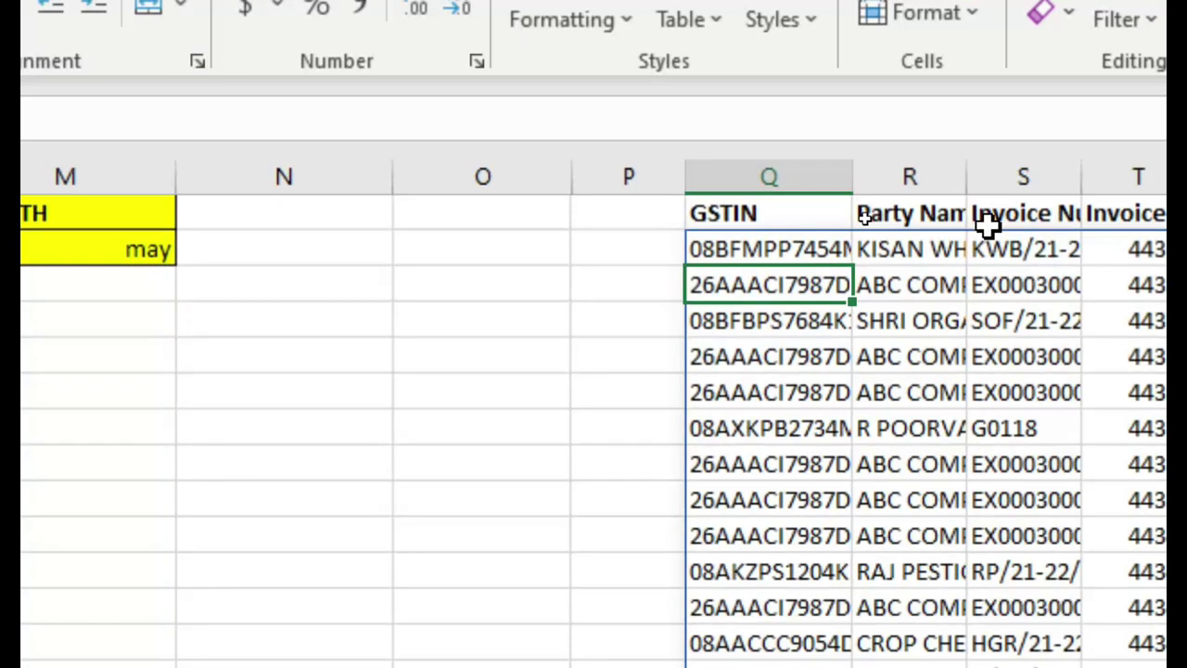
pyautogui.press('Left')
pyautogui.press('Left')
pyautogui.press('Left')
pyautogui.press('Left')
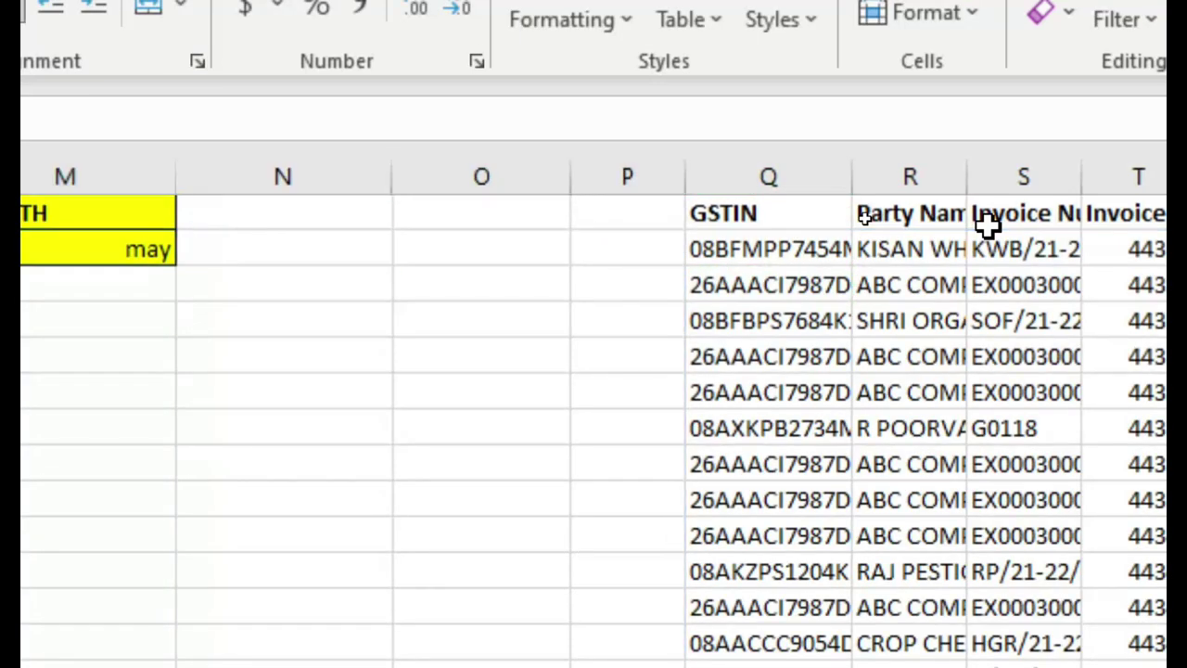
pyautogui.press('Left')
pyautogui.press('Right')
pyautogui.press('Right')
pyautogui.press('Right')
pyautogui.press('Right')
pyautogui.press('Right')
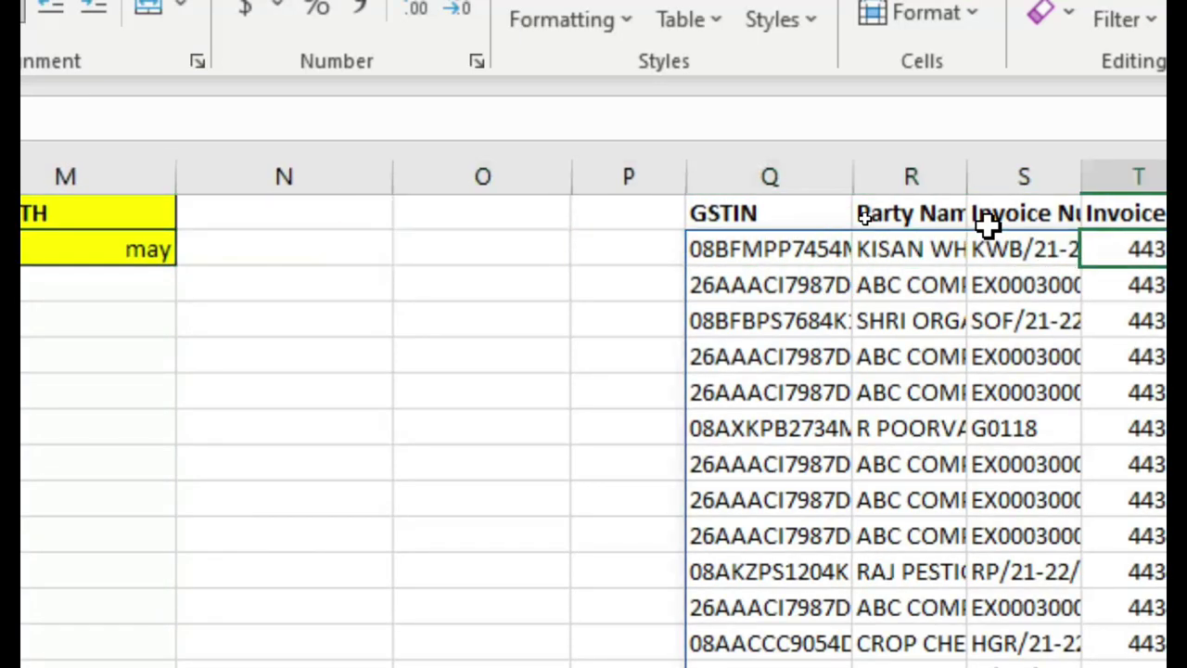
pyautogui.press('Right')
pyautogui.press('Right')
# Scroll through the spilled May invoice records across columns Q to AA.
pyautogui.hscroll(3, 987, 222)
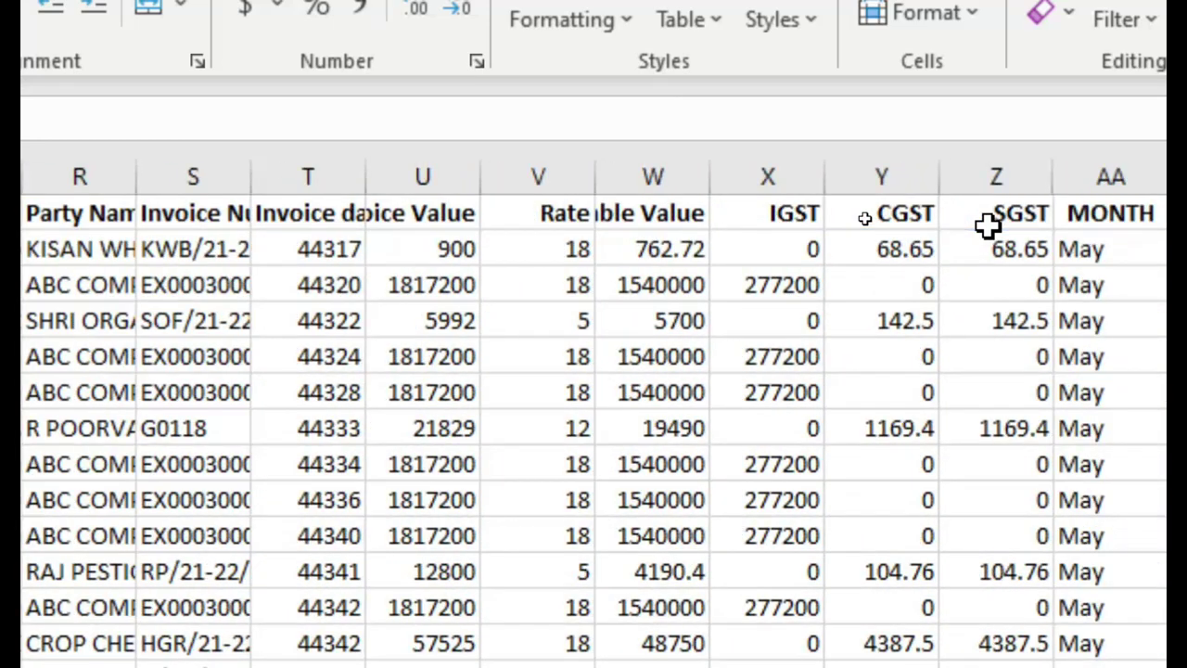
pyautogui.hscroll(2, 959, 400)
pyautogui.scroll(-2, 863, 418)
pyautogui.scroll(-2, 880, 538)
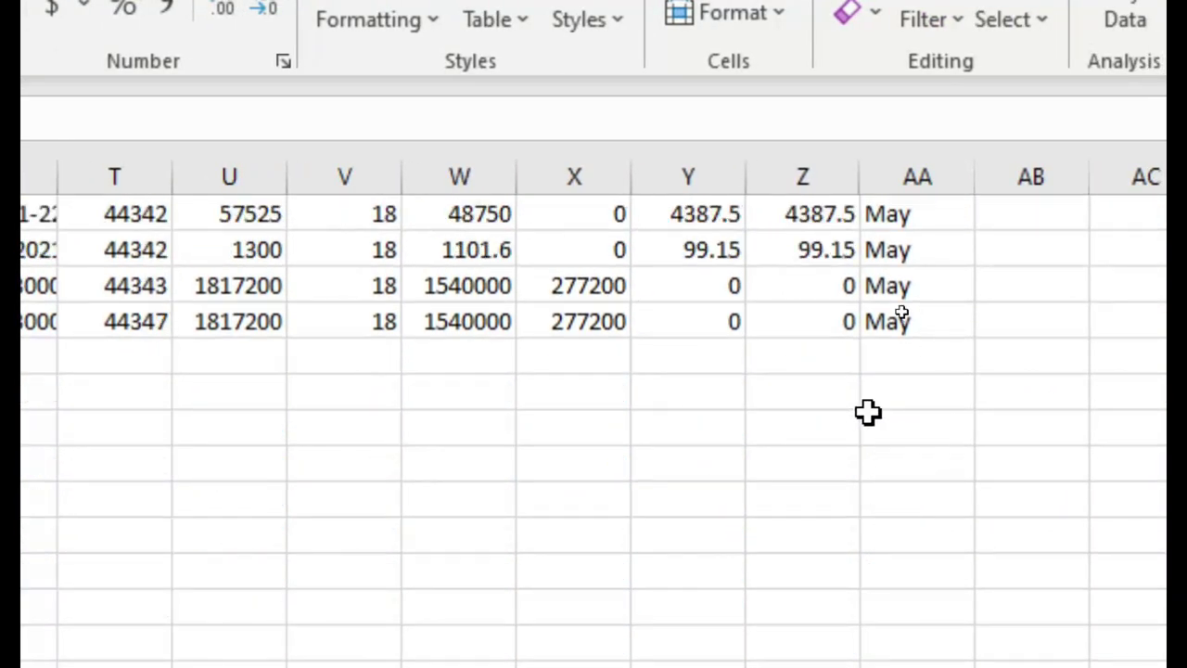
pyautogui.scroll(3, 868, 412)
pyautogui.scroll(1, 265, 389)
pyautogui.hscroll(-2, 101, 231)
pyautogui.hscroll(-1, 113, 219)
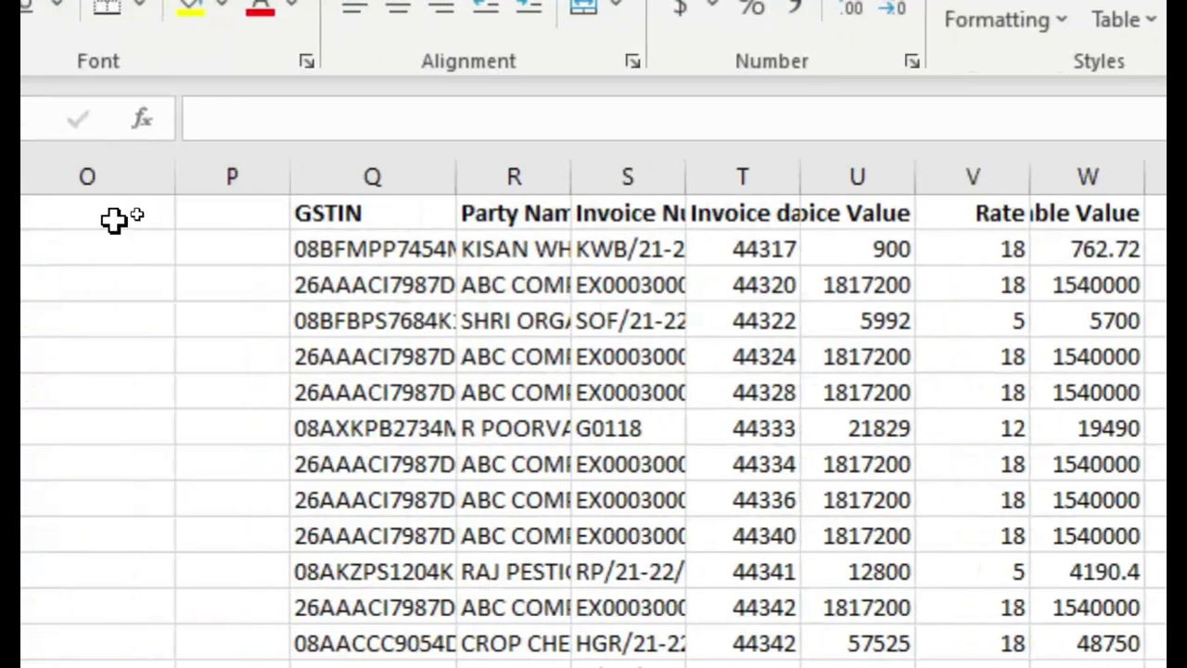
pyautogui.scroll(-1, 158, 276)
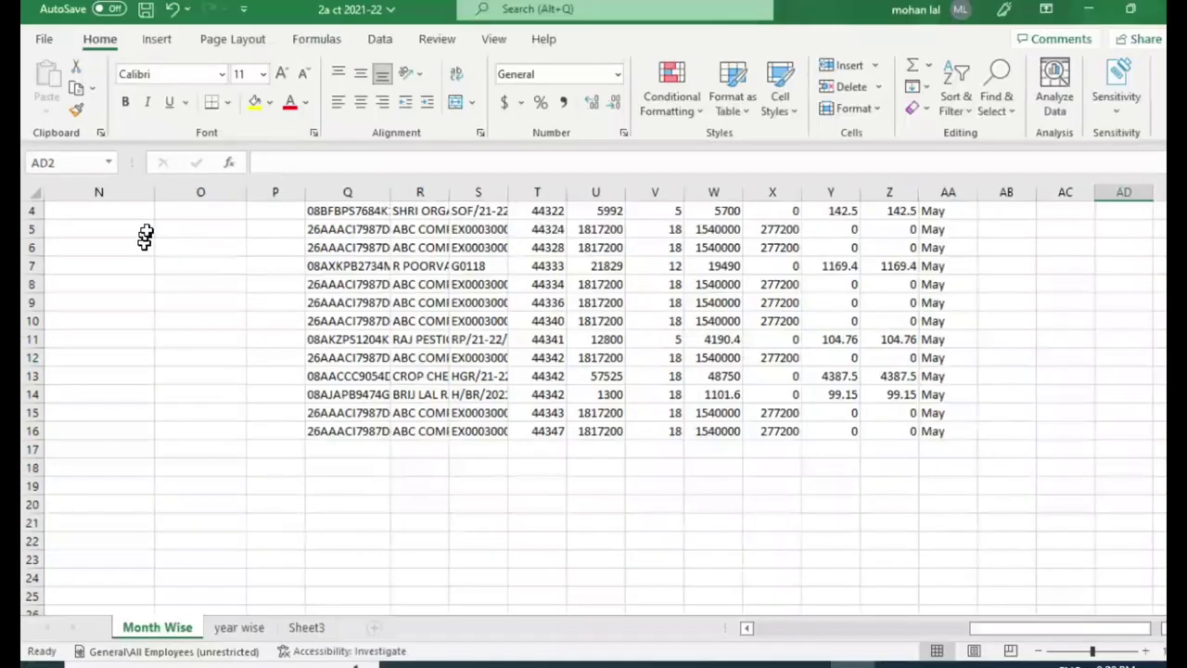
pyautogui.scroll(1, 111, 236)
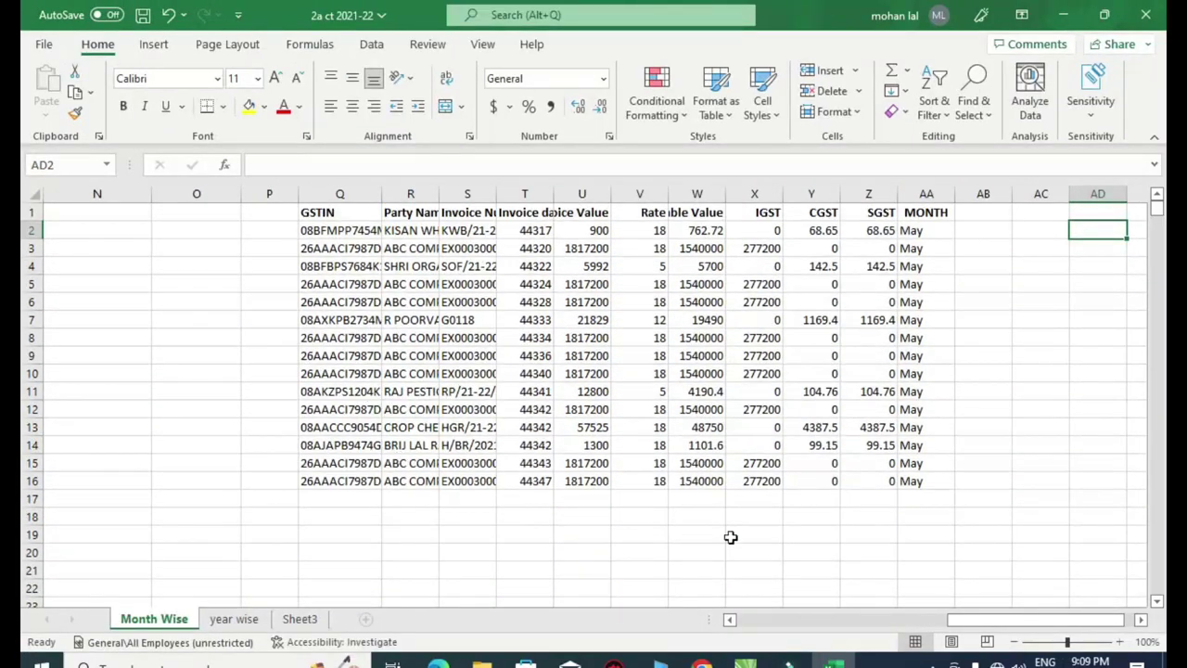
pyautogui.moveTo(1000, 629); pyautogui.dragTo(914, 626)
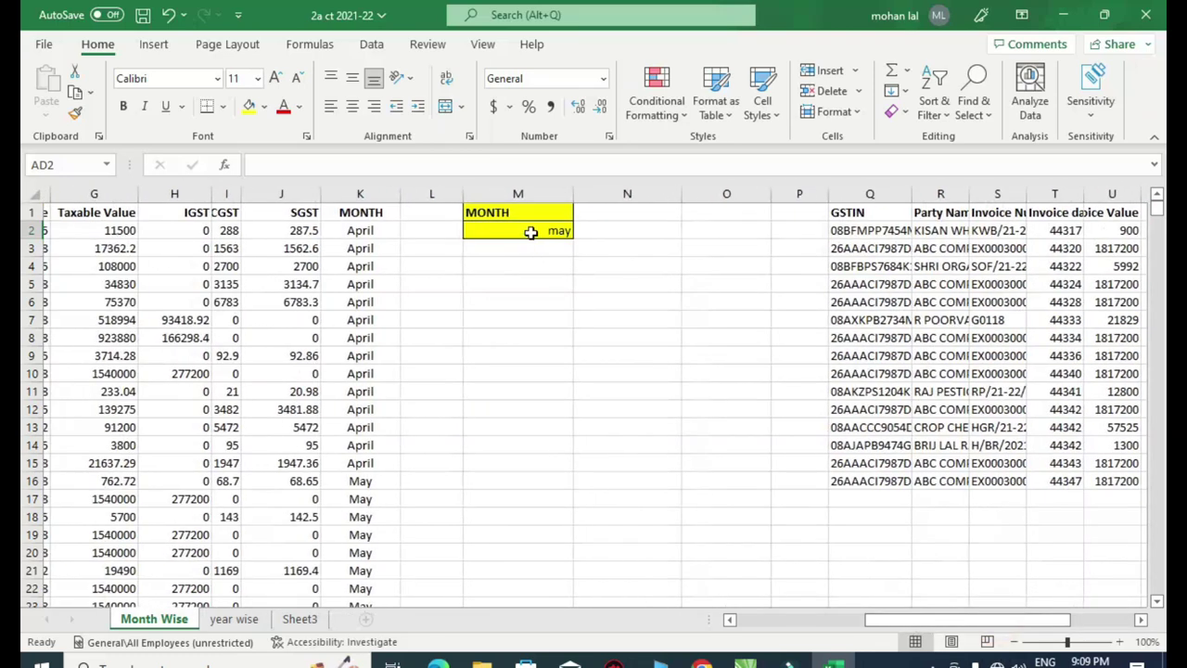
# Change M2 to april and check the April FILTER results.
pyautogui.click(531, 232)
pyautogui.write('april')
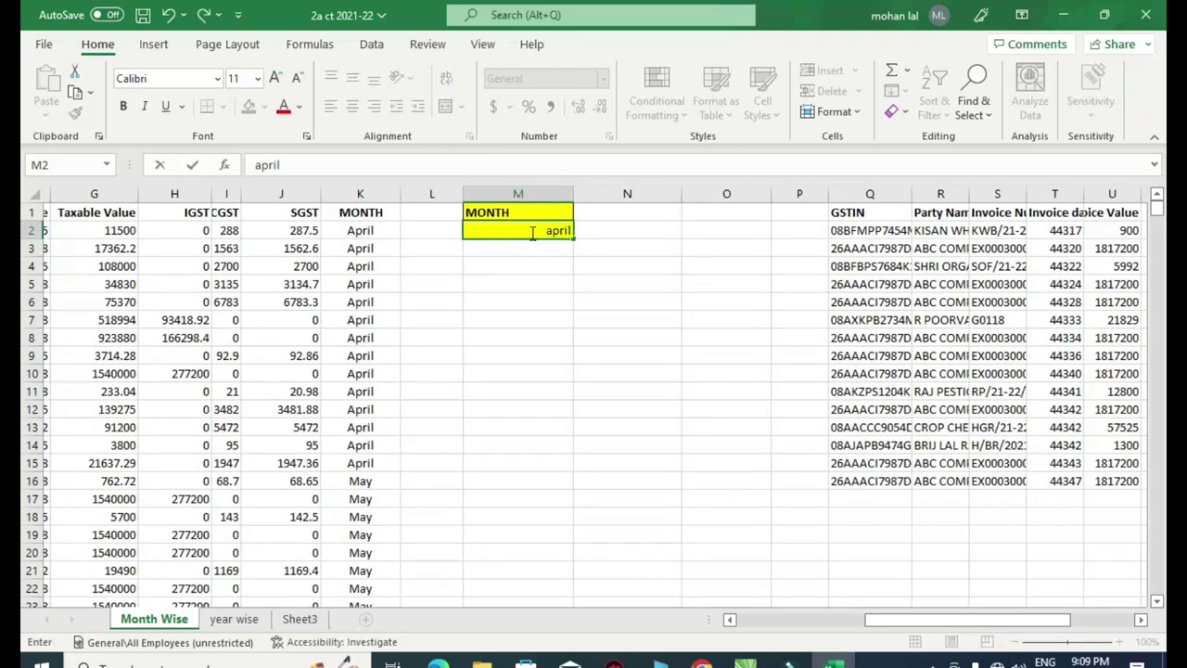
pyautogui.press('Return')
pyautogui.press('Right')
pyautogui.press('Right')
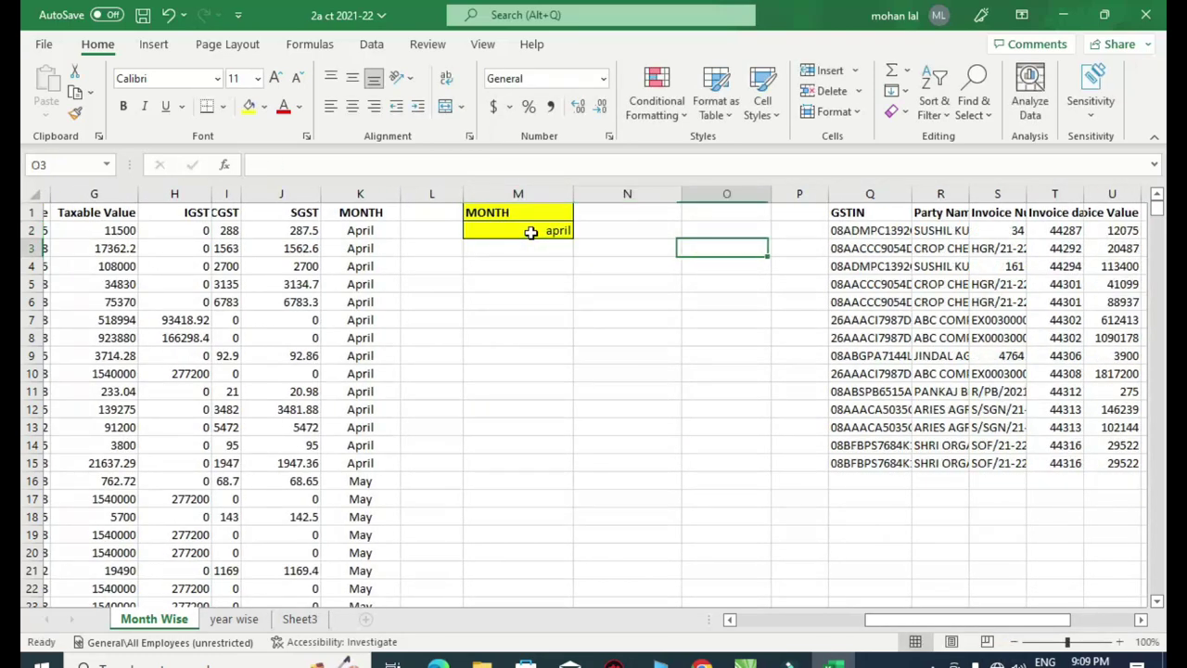
pyautogui.press('Right')
pyautogui.press('Right')
pyautogui.press('Right')
pyautogui.press('Right')
pyautogui.press('Right')
pyautogui.press('Right')
pyautogui.press('Right')
pyautogui.press('Right')
pyautogui.press('Right')
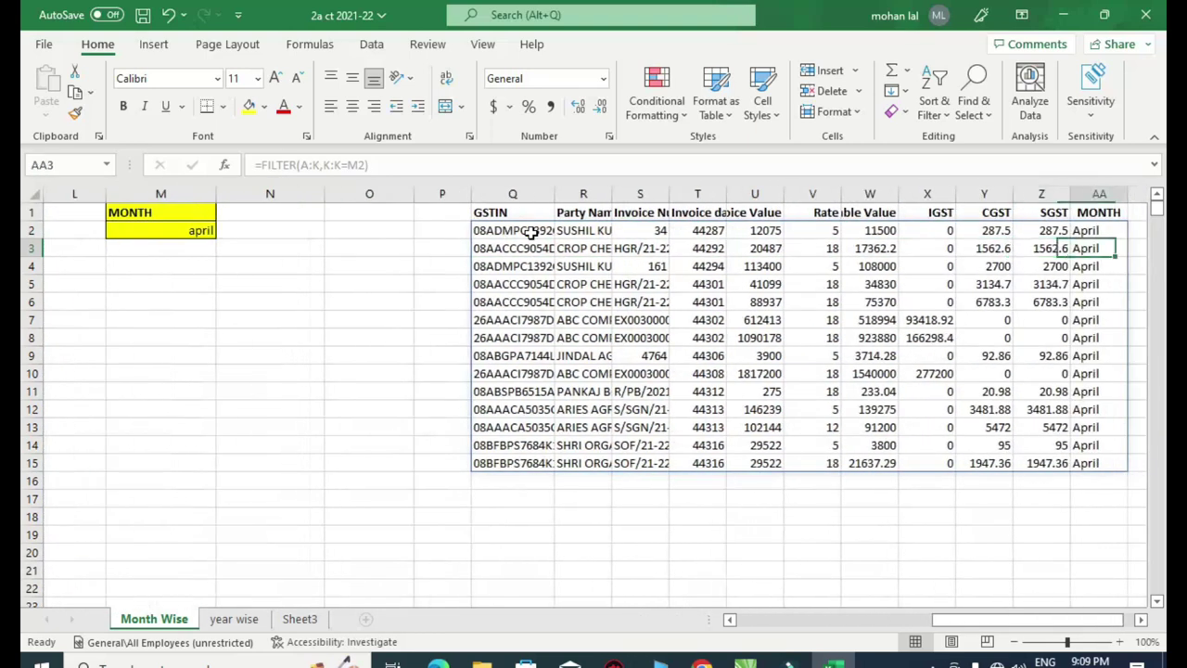
pyautogui.press('Up')
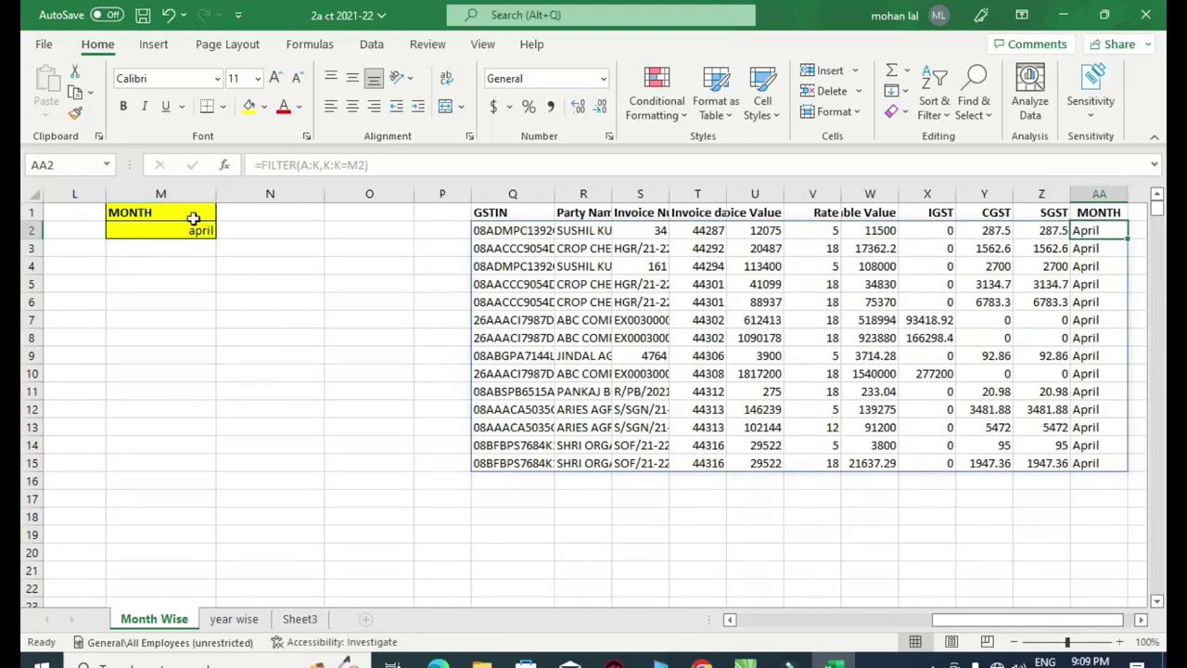
# Change M2 to july and review the July invoice list.
pyautogui.click(181, 230)
pyautogui.write('july')
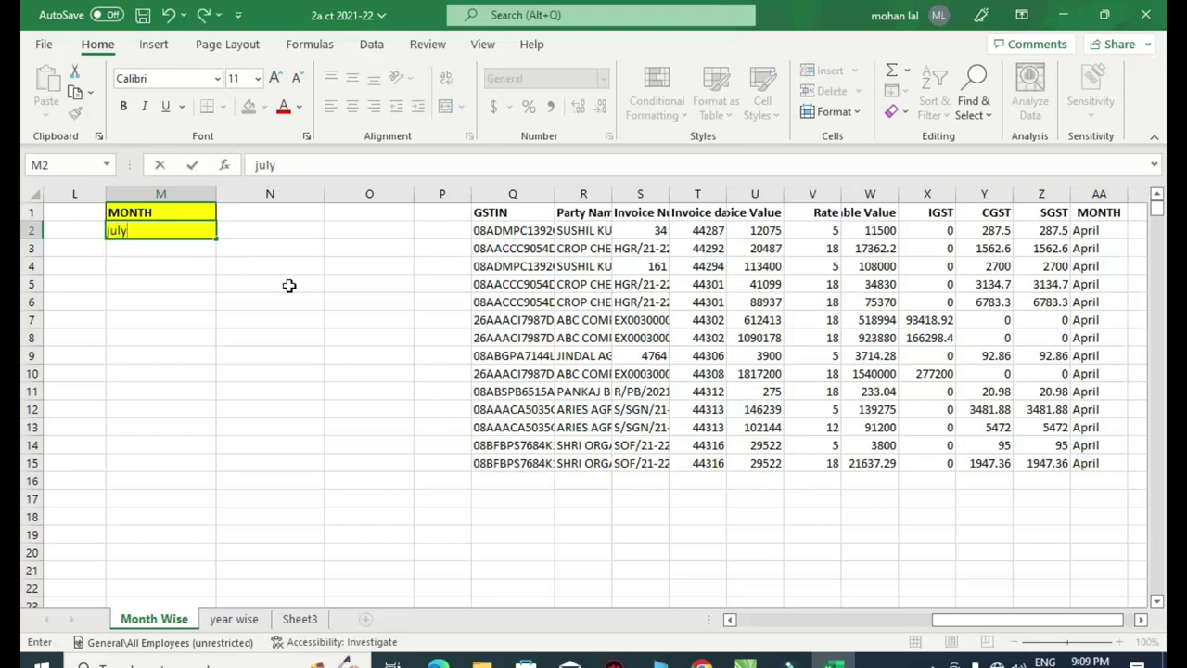
pyautogui.press('Return')
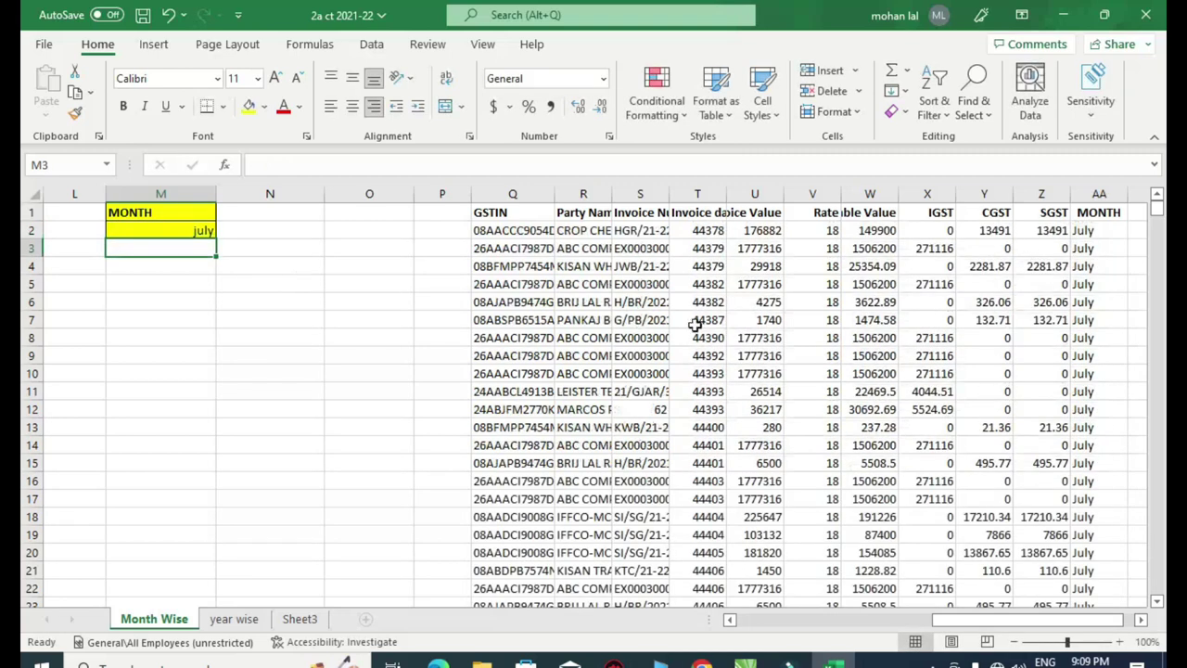
pyautogui.scroll(-4, 1081, 420)
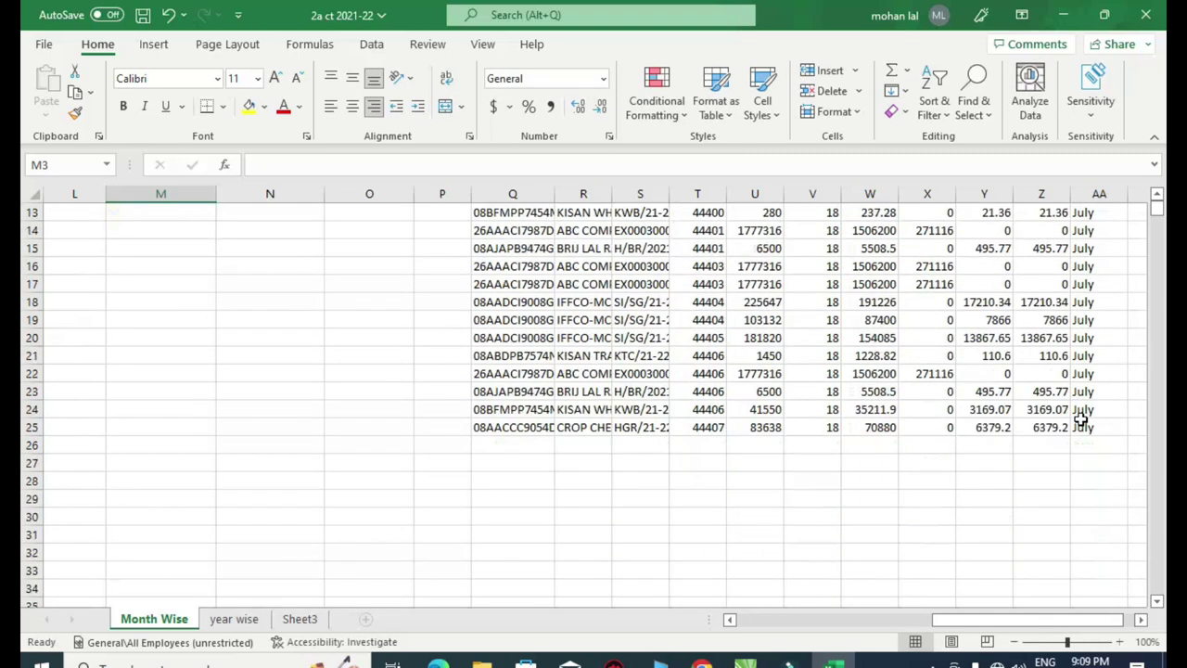
pyautogui.scroll(3, 1048, 466)
pyautogui.moveTo(988, 621); pyautogui.dragTo(835, 627)
pyautogui.click(759, 409)
pyautogui.scroll(-1, 772, 442)
pyautogui.scroll(-5, 775, 501)
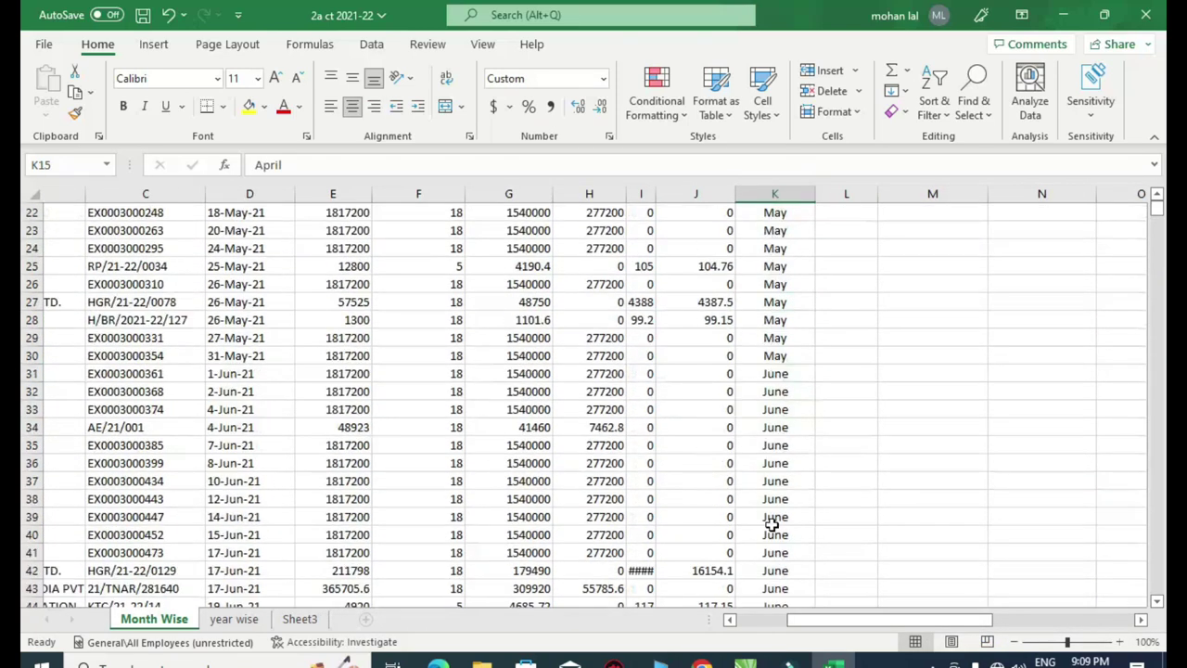
pyautogui.scroll(-7, 771, 525)
pyautogui.scroll(-3, 772, 525)
pyautogui.scroll(-4, 772, 525)
pyautogui.scroll(-5, 772, 525)
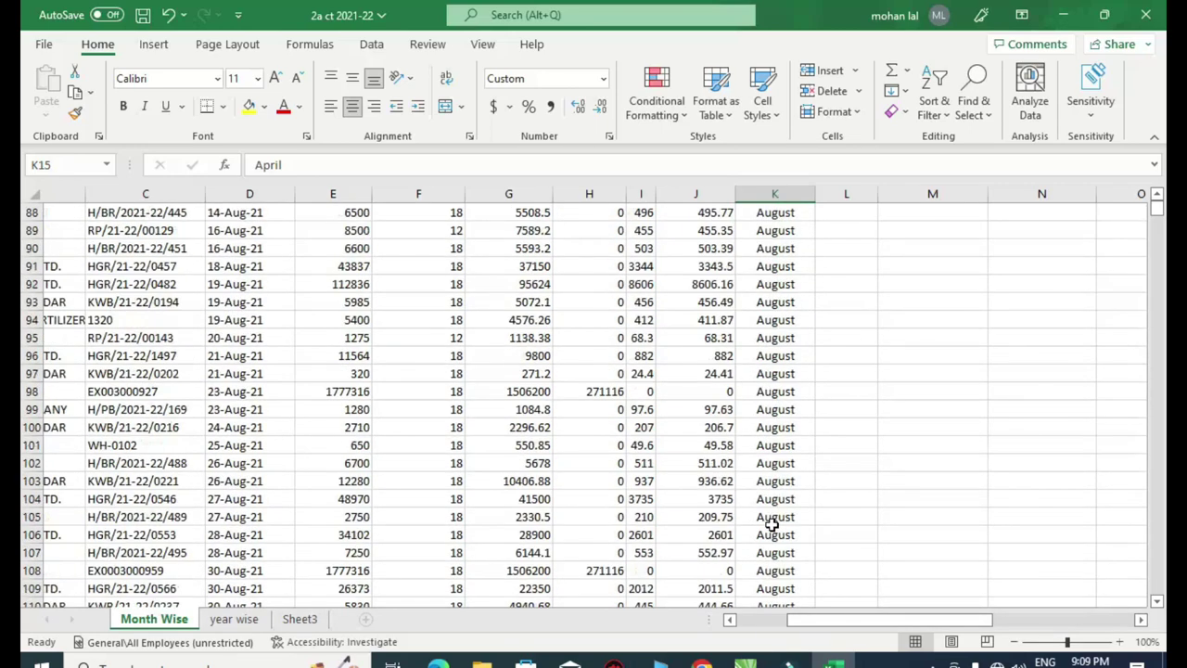
pyautogui.scroll(-5, 772, 524)
pyautogui.scroll(-2, 772, 525)
pyautogui.scroll(-7, 772, 525)
pyautogui.scroll(-2, 772, 525)
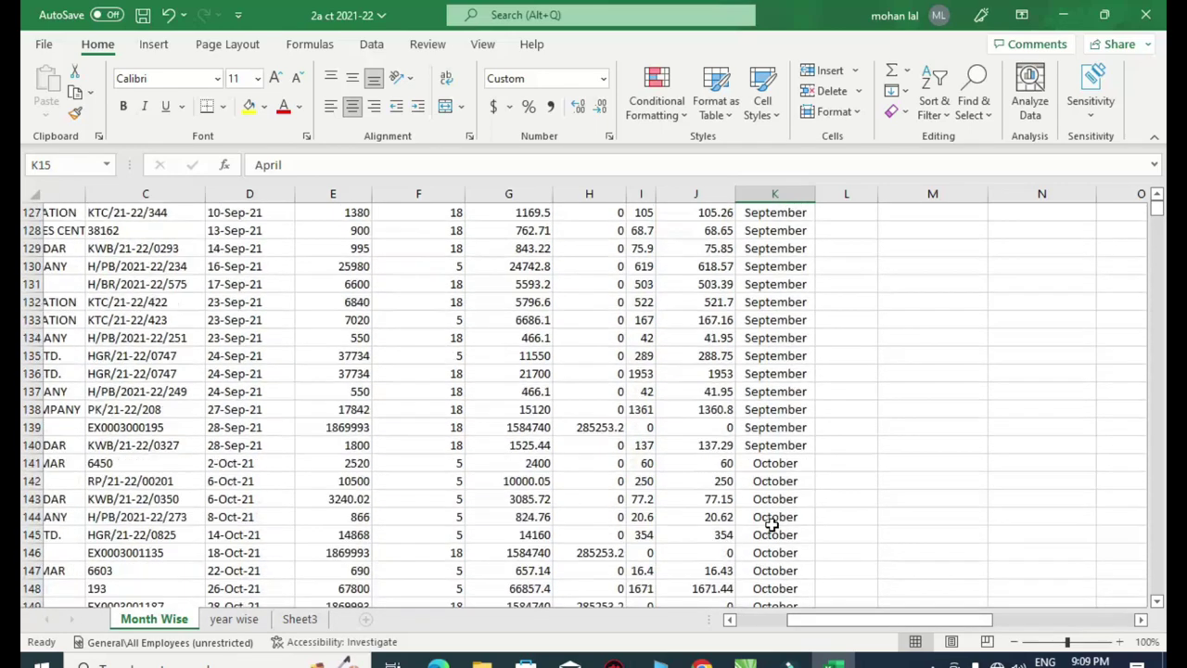
pyautogui.scroll(-2, 772, 525)
pyautogui.scroll(-4, 772, 524)
pyautogui.scroll(-3, 772, 525)
pyautogui.scroll(3, 771, 525)
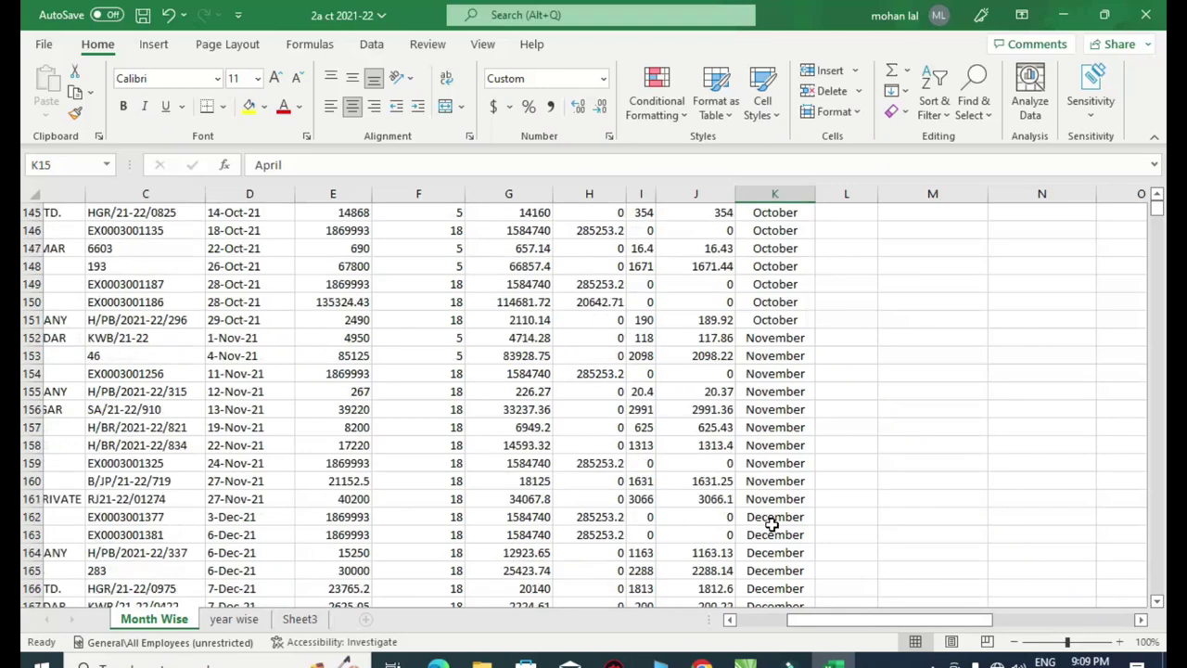
pyautogui.hotkey('ctrl', 'Home')
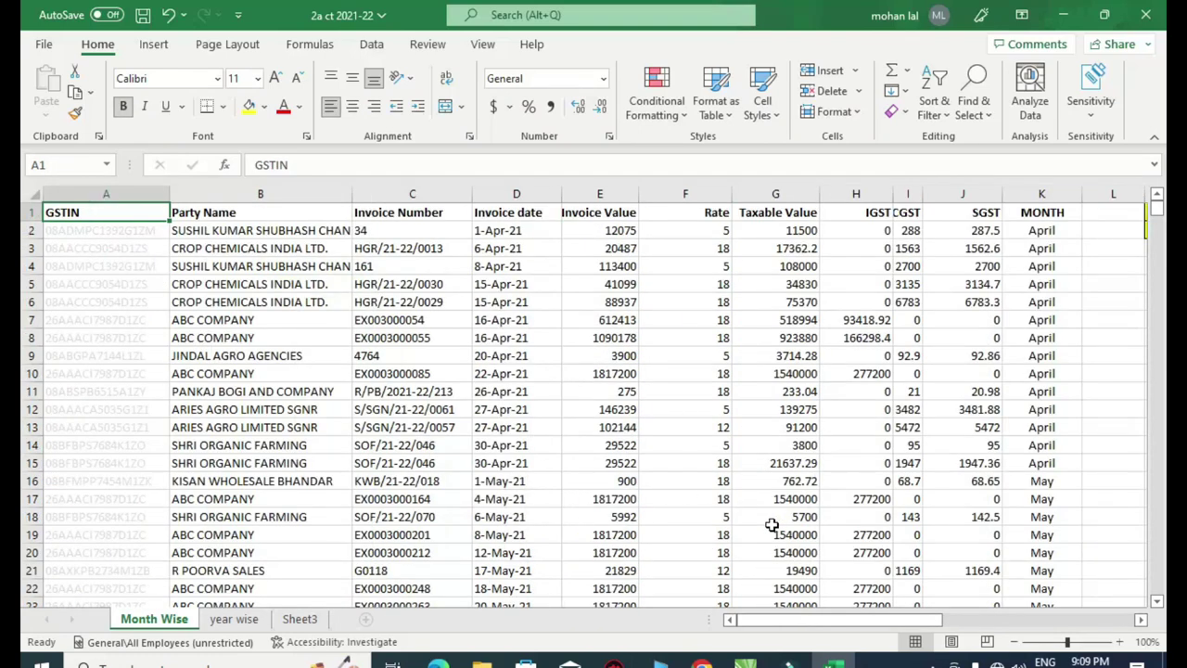
pyautogui.press('Right')
pyautogui.press('Right')
pyautogui.press('Right')
pyautogui.press('Right')
pyautogui.press('Right')
pyautogui.press('Right')
pyautogui.press('Right')
pyautogui.press('Right')
pyautogui.press('Right')
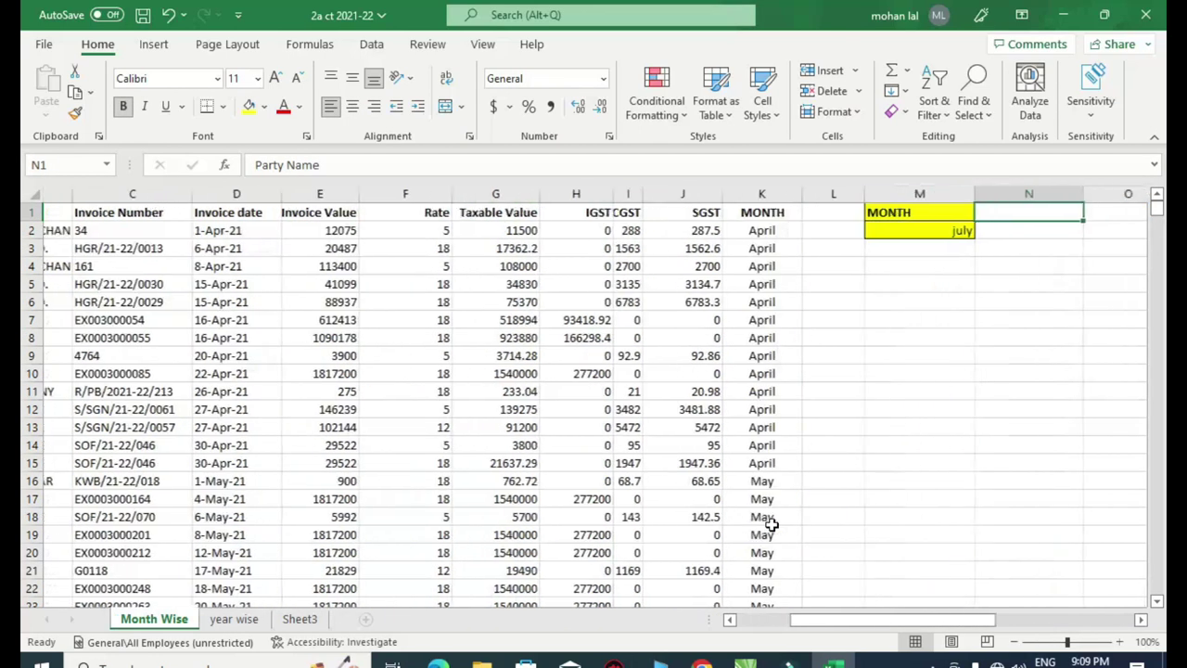
pyautogui.press('Right')
pyautogui.press('Right')
pyautogui.press('Right')
pyautogui.press('Right')
pyautogui.press('Right')
pyautogui.press('Right')
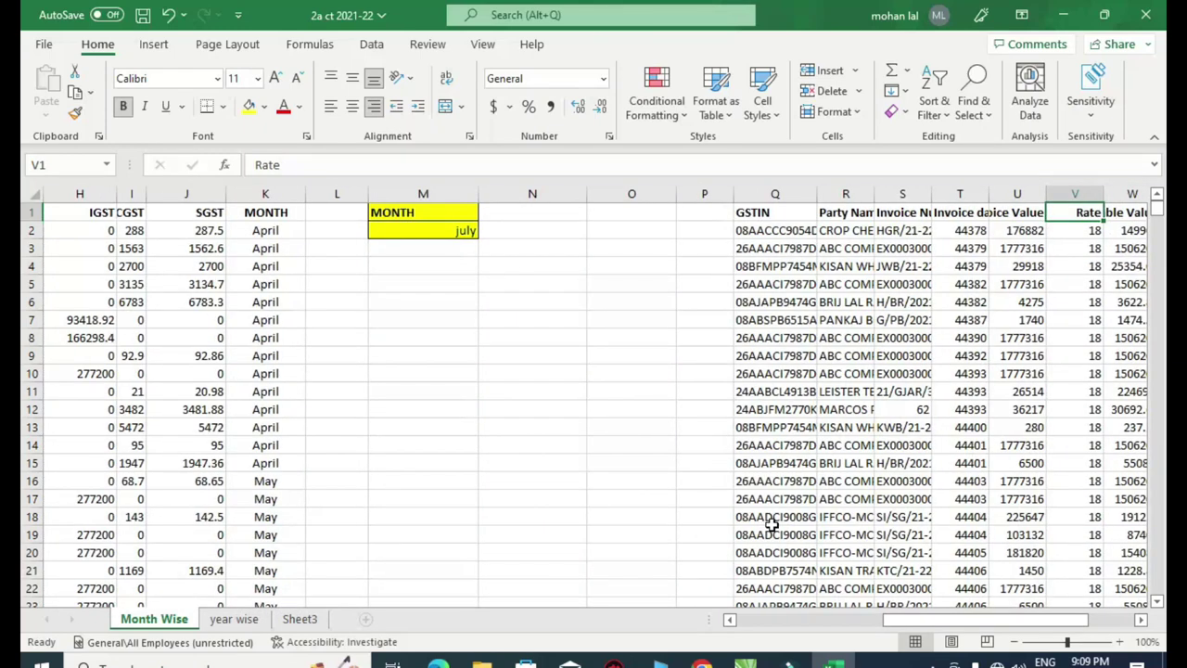
pyautogui.press('Right')
pyautogui.press('Right')
pyautogui.press('Right')
pyautogui.press('Right')
pyautogui.press('Right')
pyautogui.press('Right')
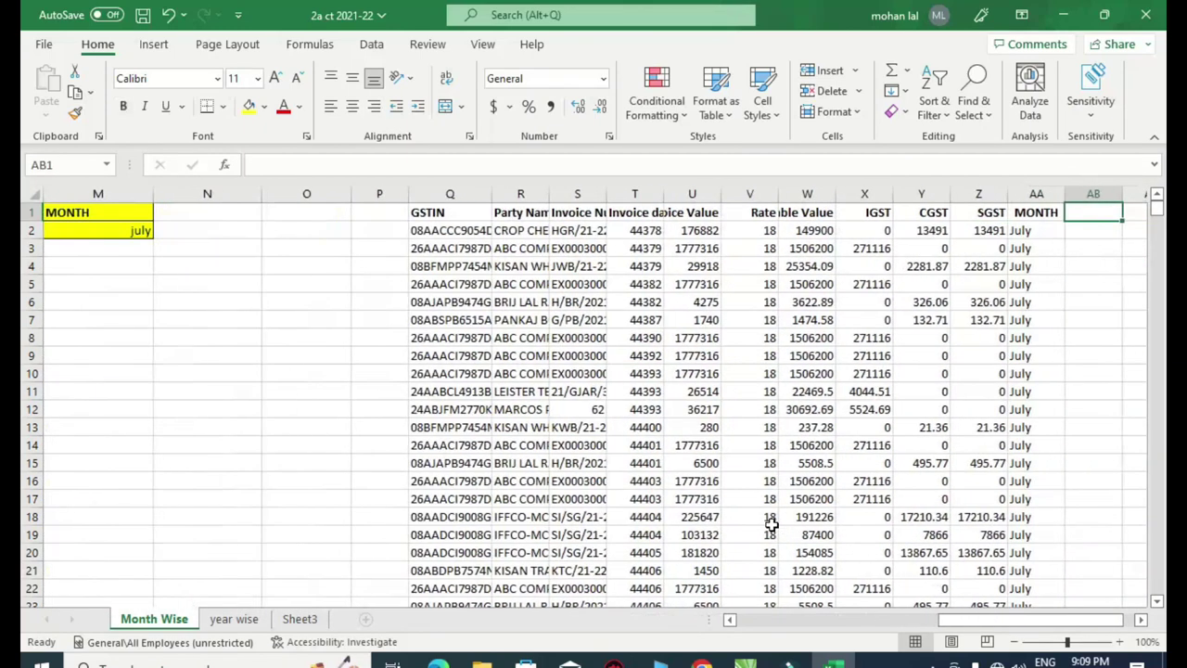
pyautogui.press('Left')
pyautogui.press('Down')
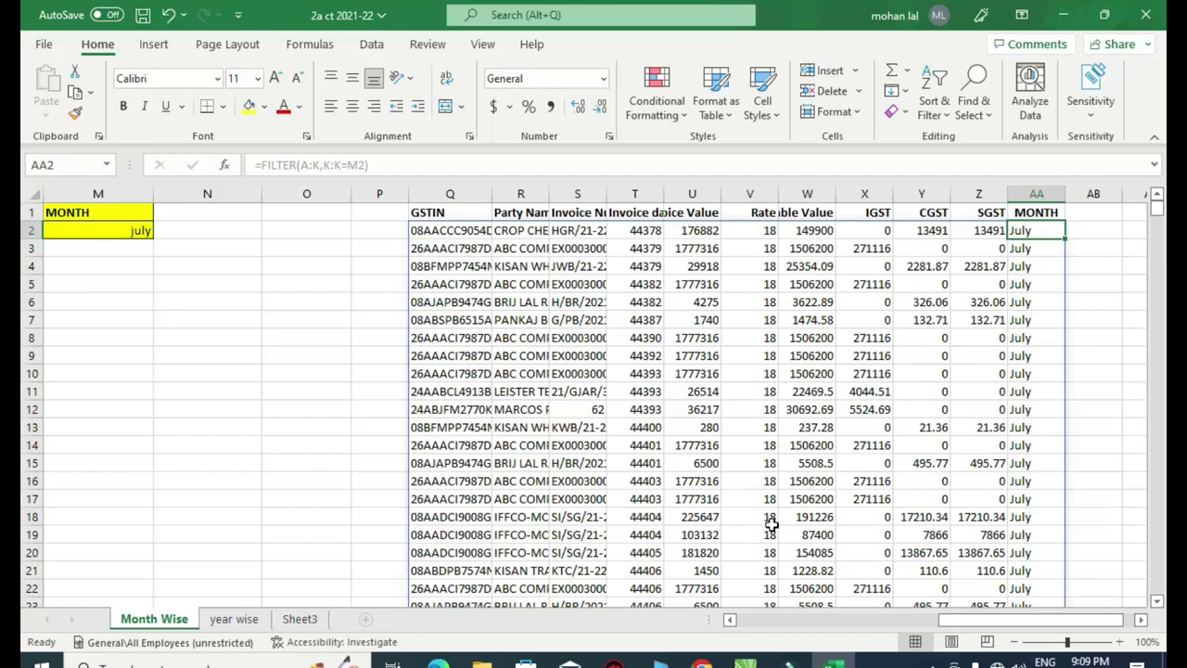
pyautogui.press('Left')
pyautogui.press('Left')
pyautogui.press('Left')
pyautogui.press('Left')
pyautogui.press('Left')
pyautogui.press('Left')
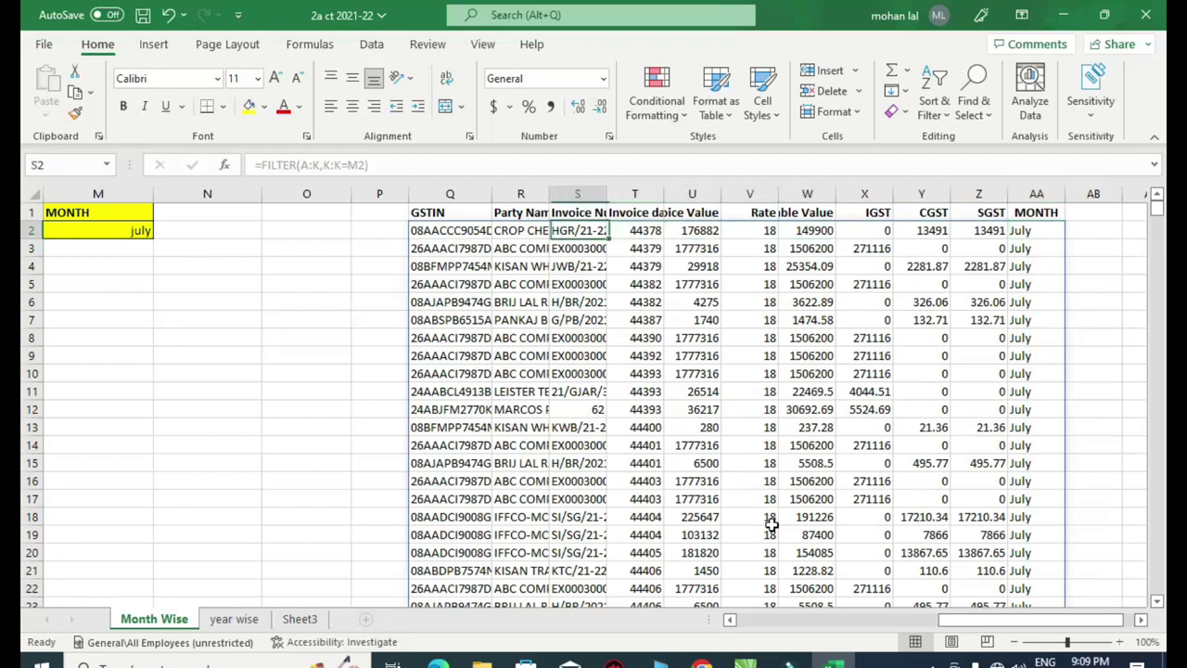
pyautogui.press('Left')
pyautogui.press('Left')
pyautogui.press('Left')
pyautogui.press('Left')
pyautogui.press('Left')
pyautogui.press('Left')
pyautogui.press('Left')
# Enter april, may and june in M2, N2 and O2.
pyautogui.press('Right')
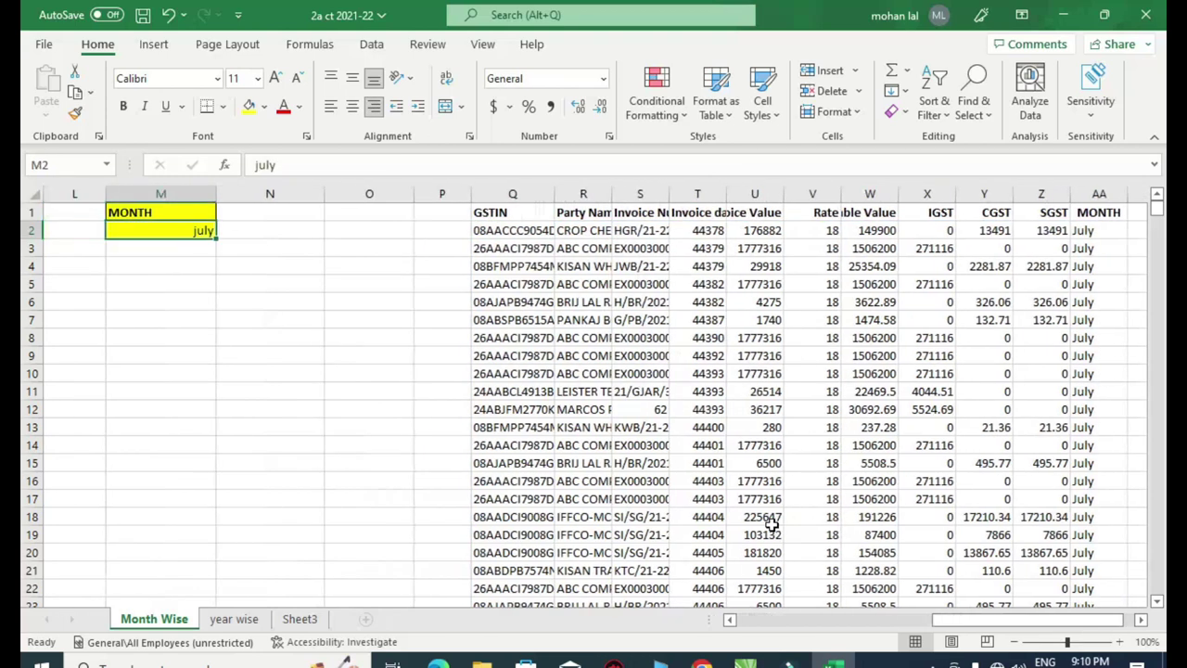
pyautogui.write('april')
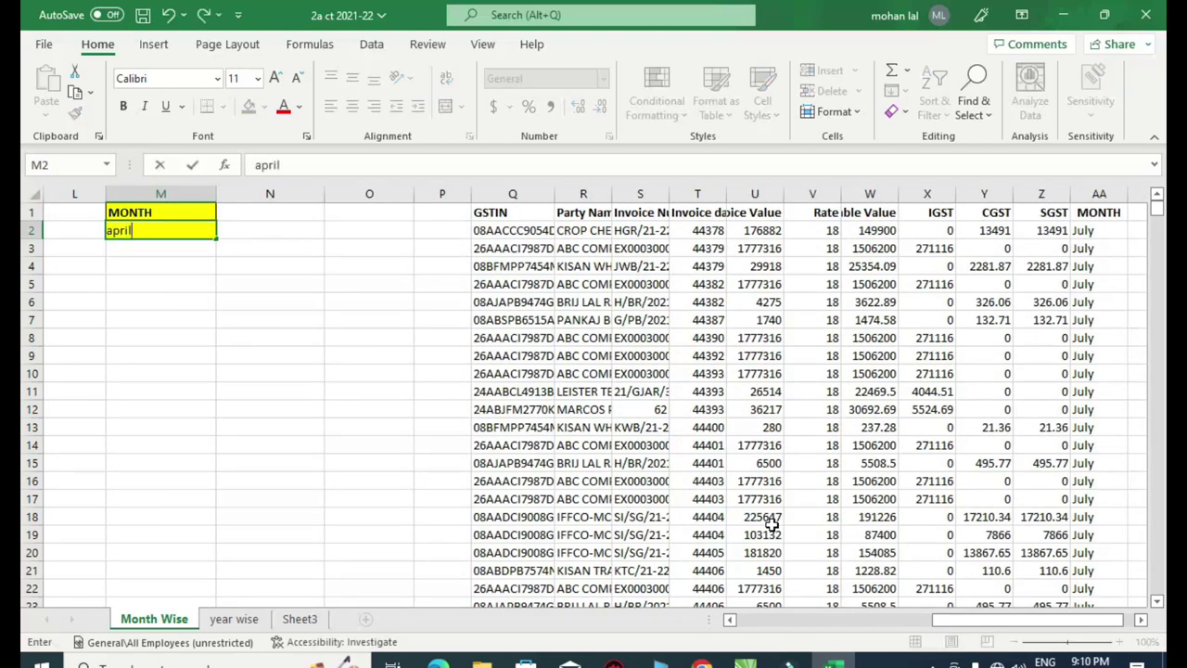
pyautogui.press('Tab')
pyautogui.write('may')
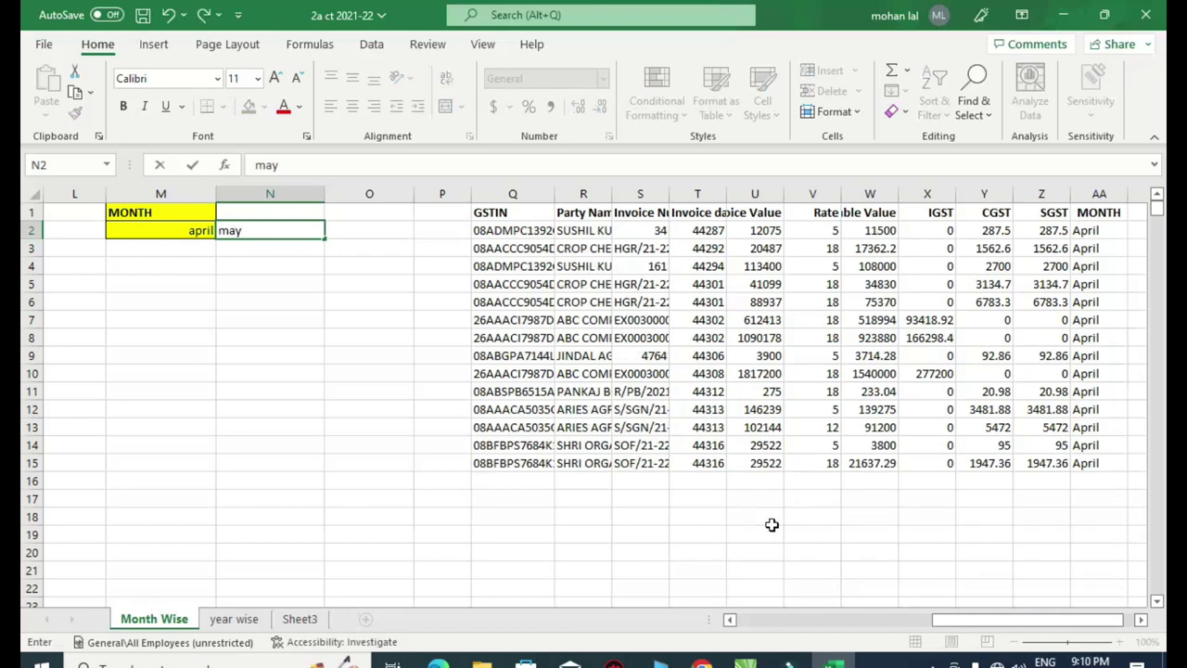
pyautogui.press('Tab')
pyautogui.write('june')
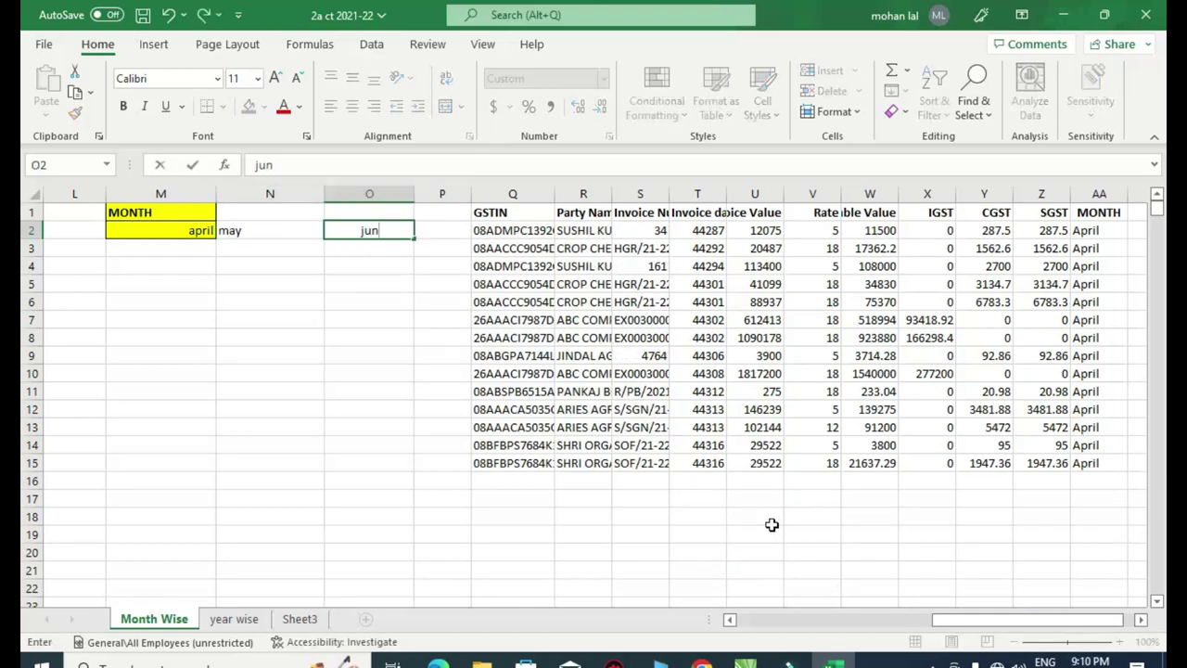
pyautogui.press('Return')
# Delete the old FILTER formula in Q2.
pyautogui.press('Up')
pyautogui.press('Left')
pyautogui.press('Left')
pyautogui.press('Right')
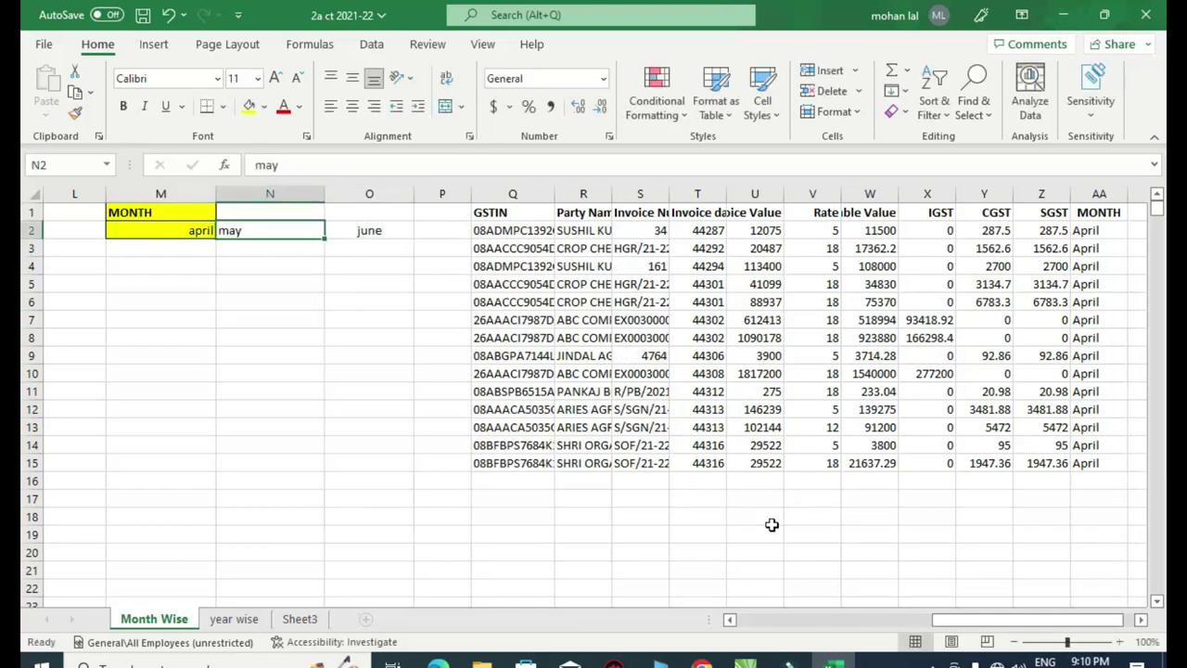
pyautogui.press('Right')
pyautogui.press('Right')
pyautogui.press('Right')
pyautogui.press('Right')
pyautogui.press('Right')
pyautogui.press('Right')
pyautogui.press('Right')
pyautogui.press('Right')
pyautogui.press('Right')
pyautogui.press('Right')
pyautogui.press('Right')
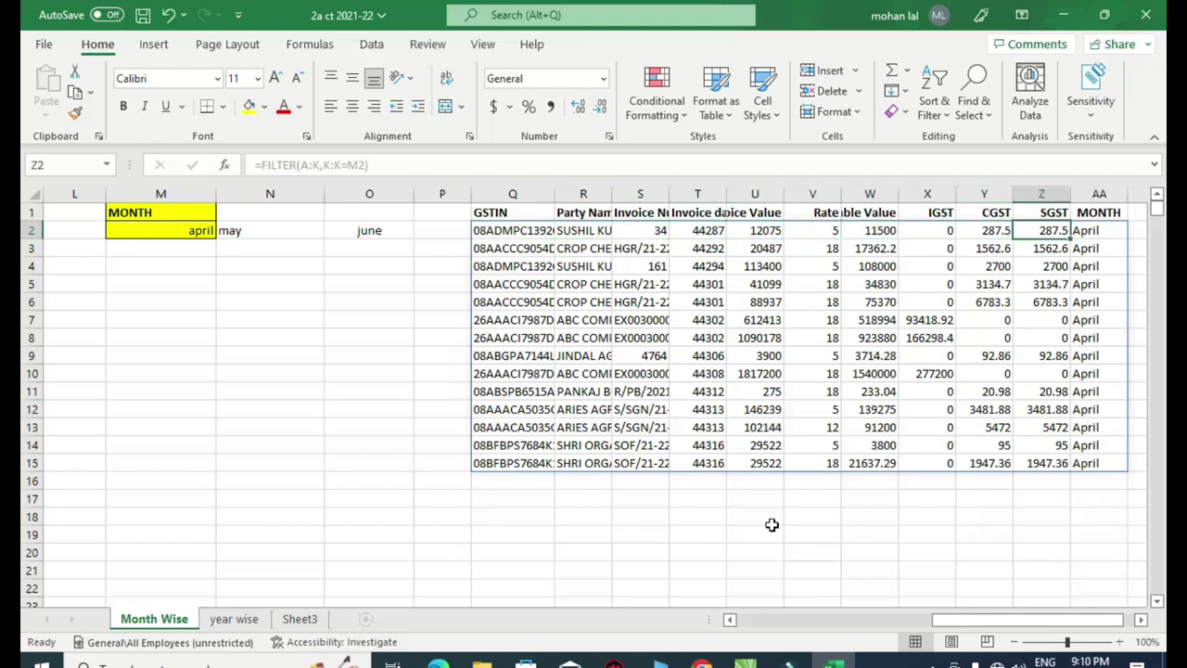
pyautogui.press('Right')
pyautogui.press('Left')
pyautogui.press('Left')
pyautogui.press('Left')
pyautogui.press('Left')
pyautogui.press('Left')
pyautogui.press('Left')
pyautogui.press('Left')
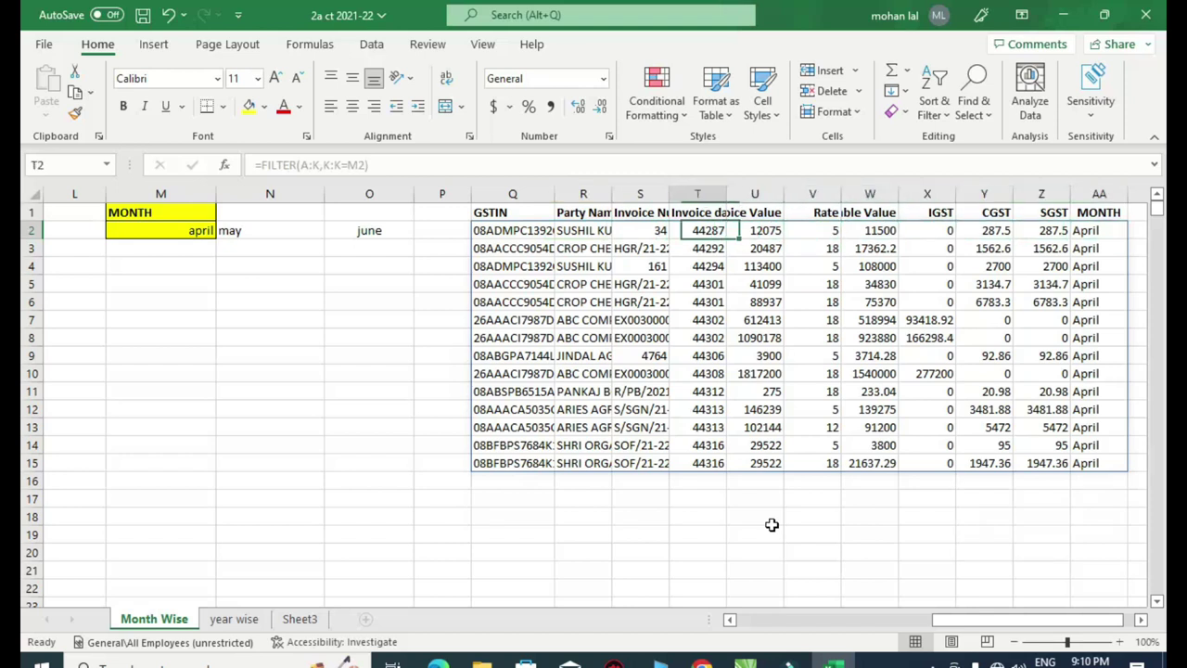
pyautogui.press('Left')
pyautogui.press('Left')
pyautogui.press('Left')
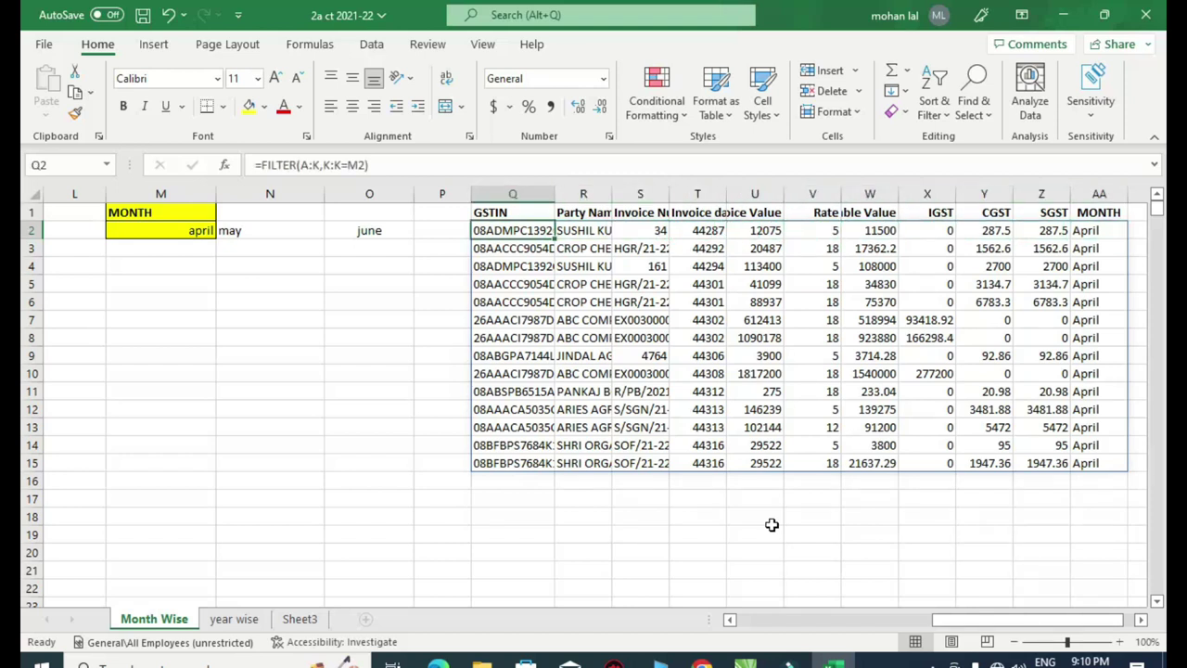
pyautogui.press('Delete')
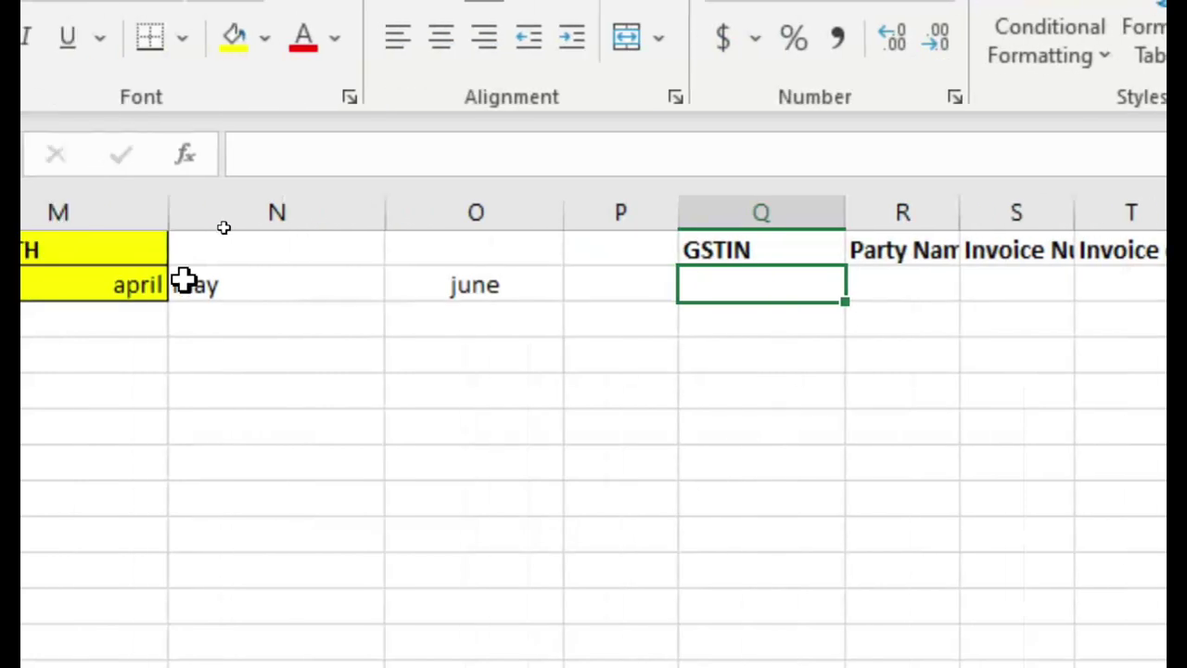
# Type =filter(a:k,( in Q2 and insert K:K as the condition column.
pyautogui.write('=fi')
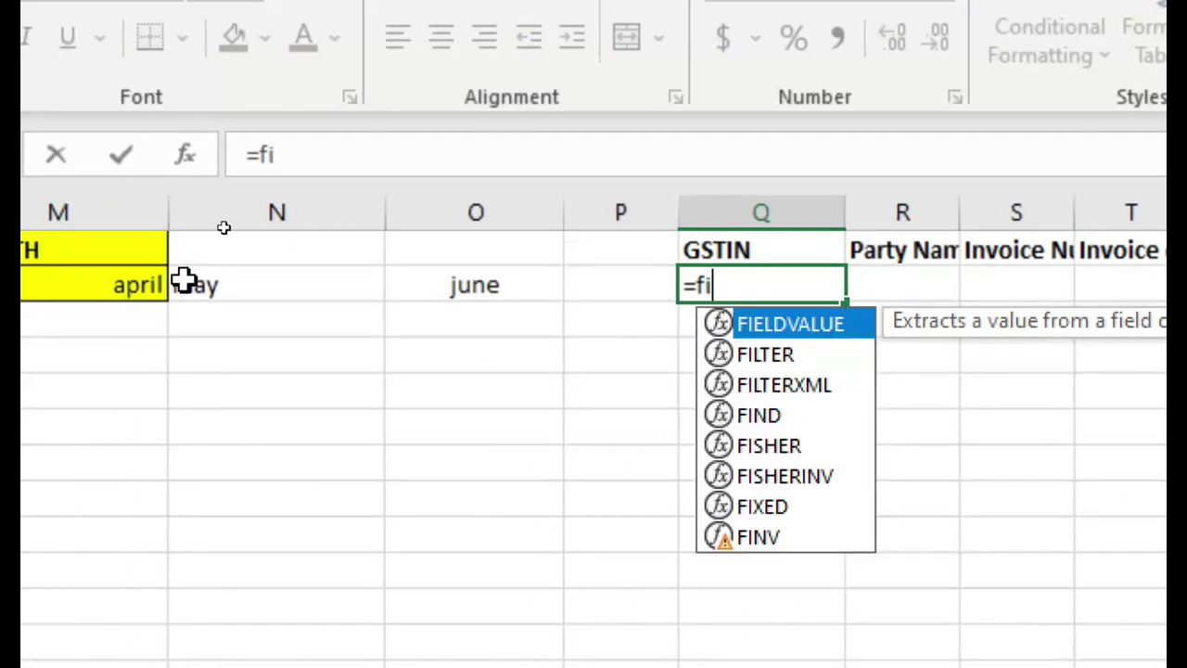
pyautogui.write('lter')
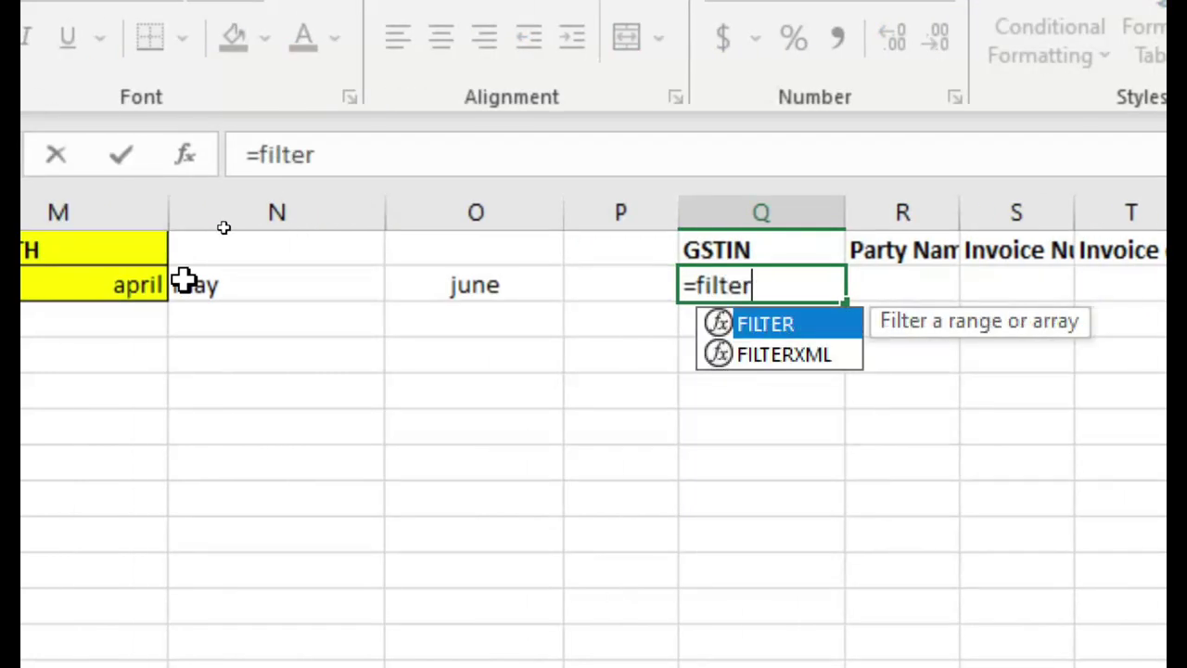
pyautogui.write('(')
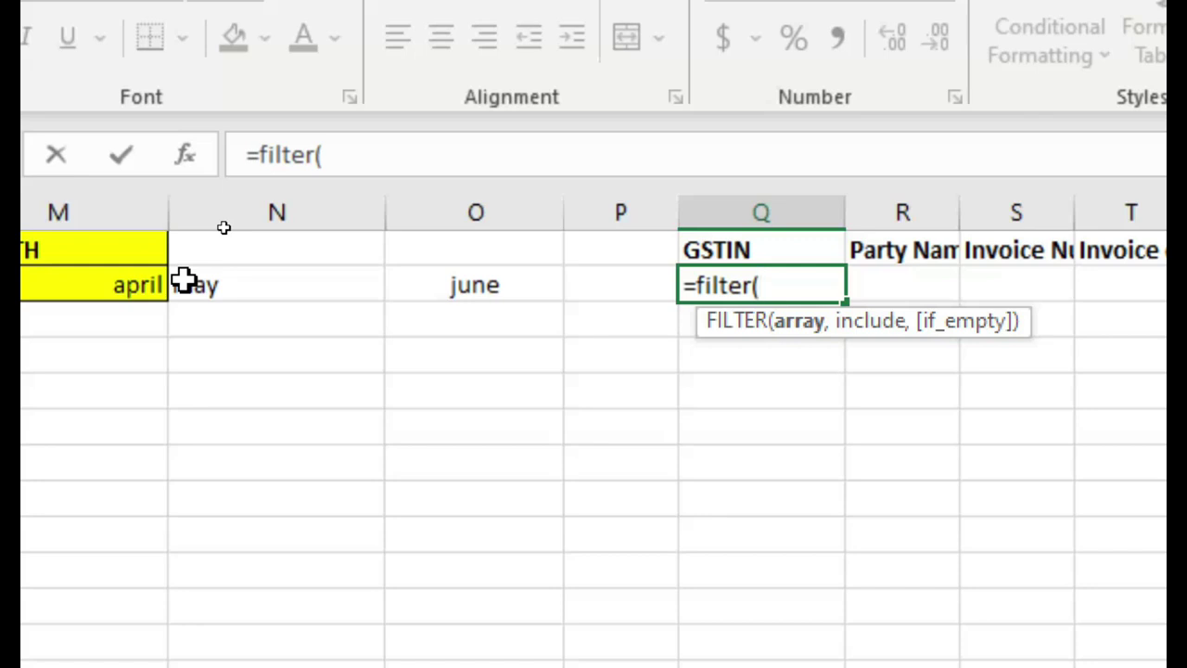
pyautogui.write('a:k')
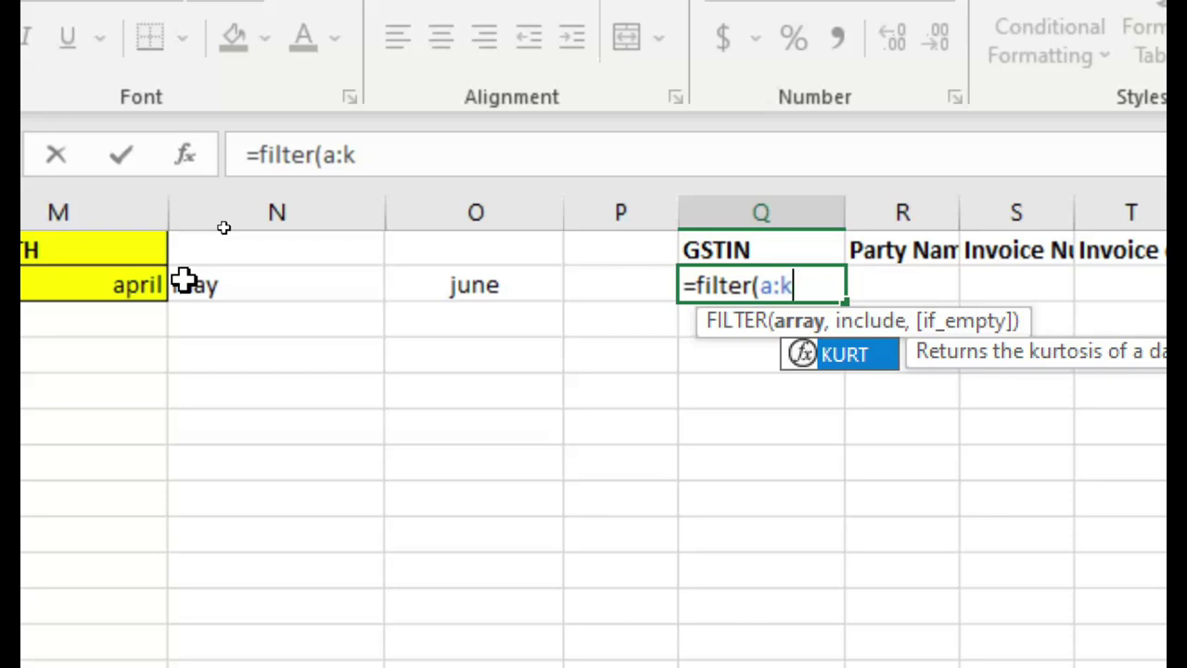
pyautogui.write(',')
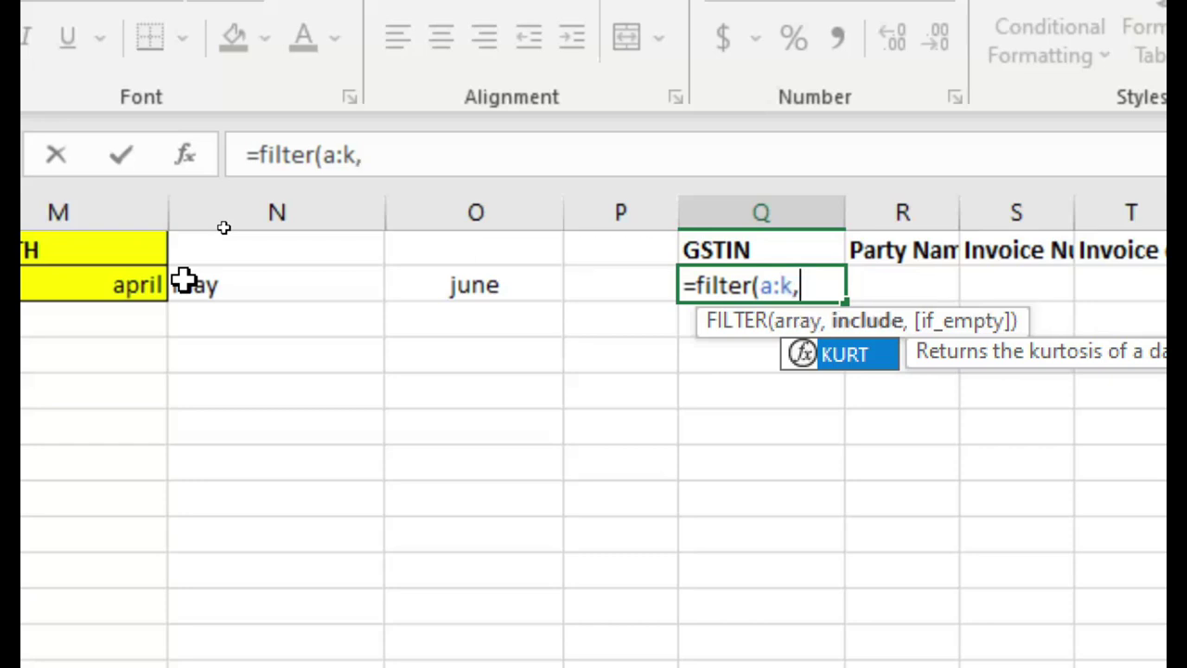
pyautogui.write('(')
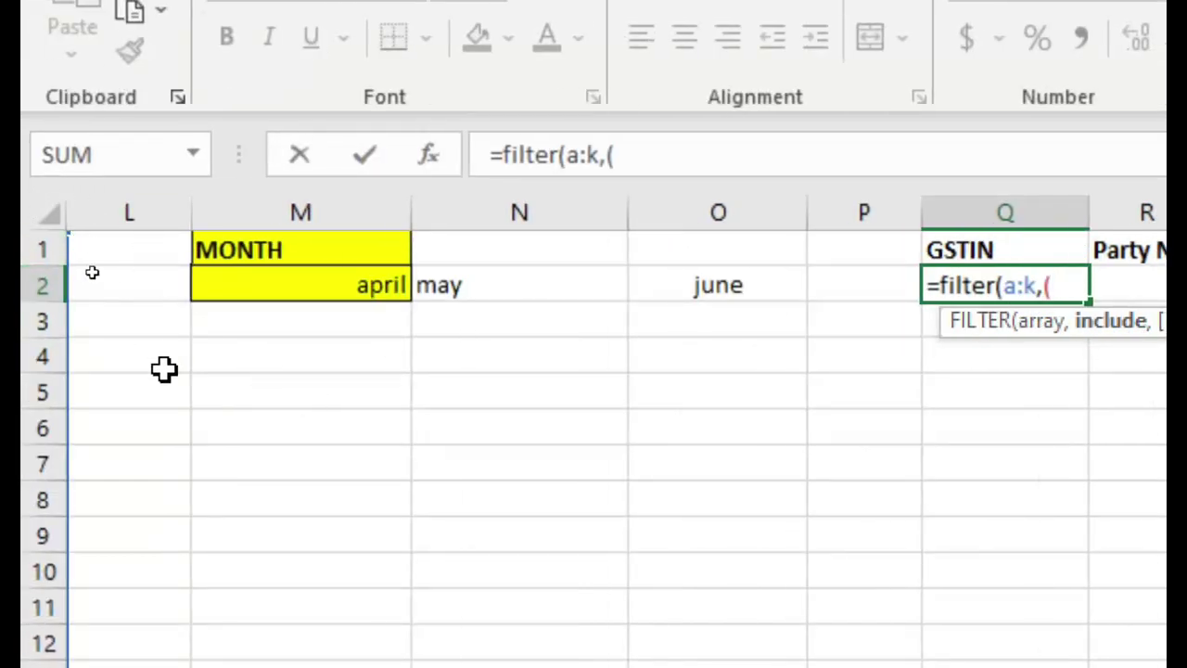
pyautogui.press('Left')
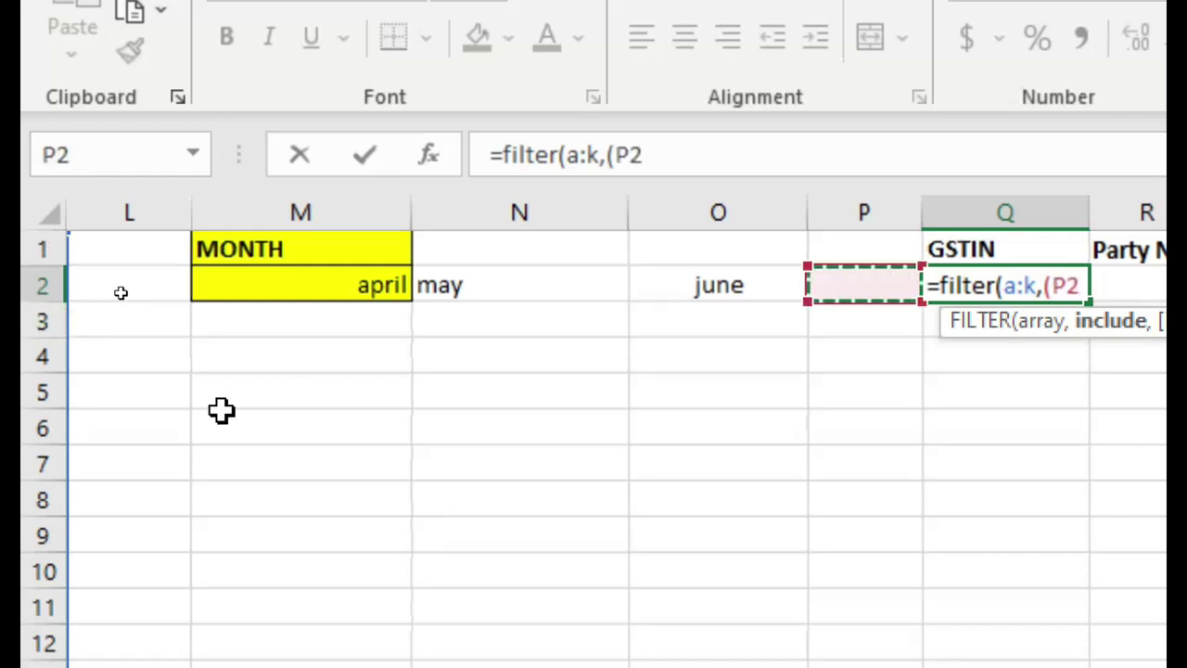
pyautogui.press('Left')
pyautogui.press('Left')
pyautogui.press('Left')
pyautogui.press('Left')
pyautogui.press('Left')
pyautogui.press('Left')
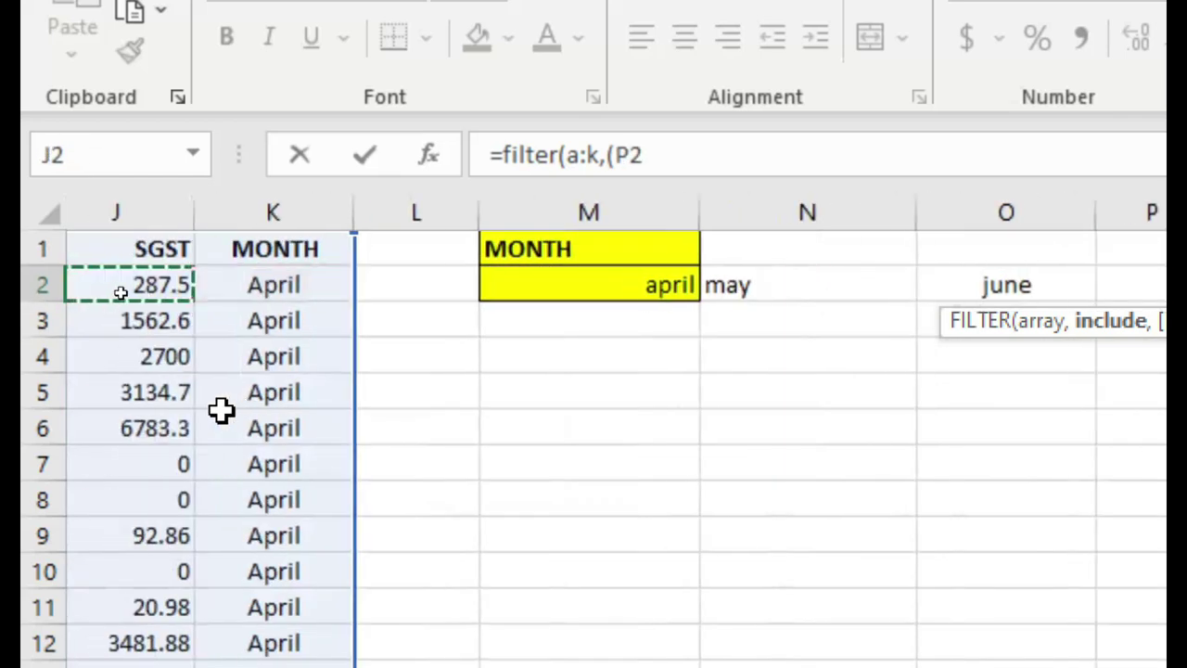
pyautogui.press('Left')
pyautogui.press('Left')
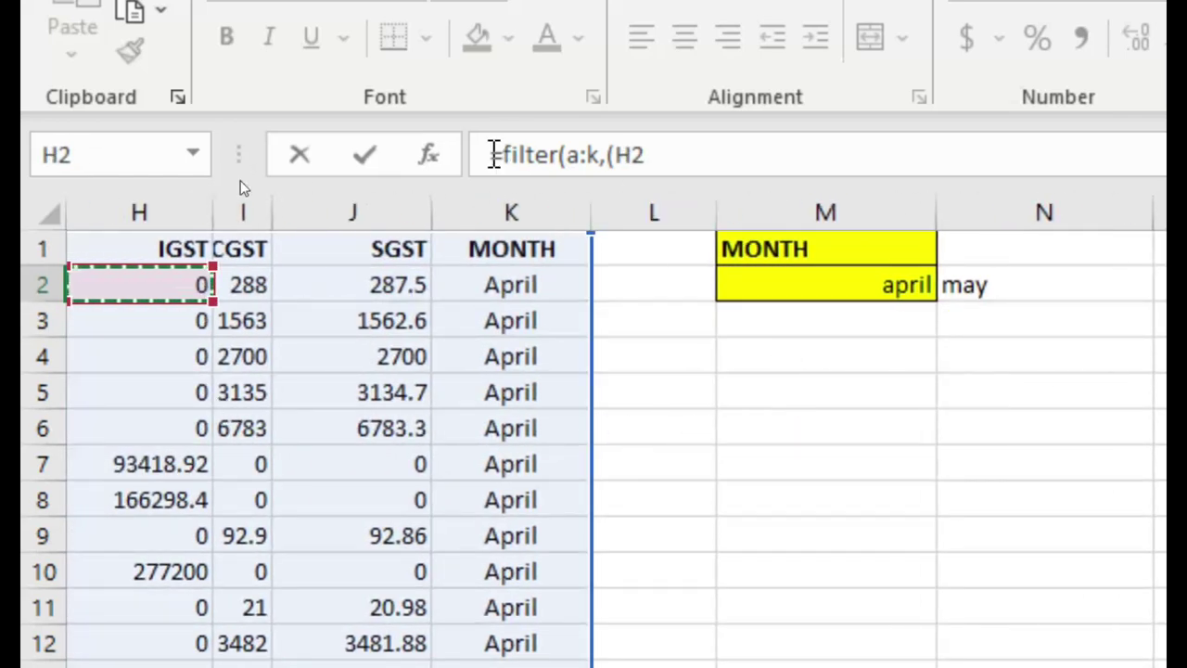
pyautogui.click(536, 214)
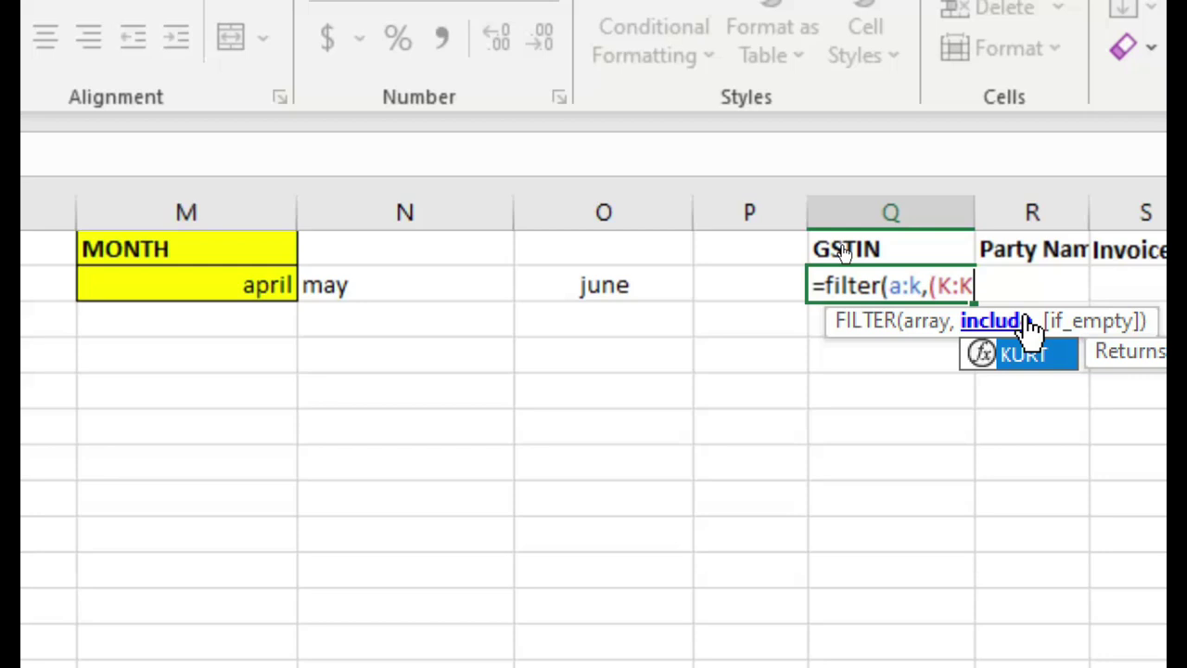
# Extend Q2's FILTER formula with the month conditions (K:K=M2)+(K:K=N2)+(K:K=O2) and close the brackets.
pyautogui.write('=')
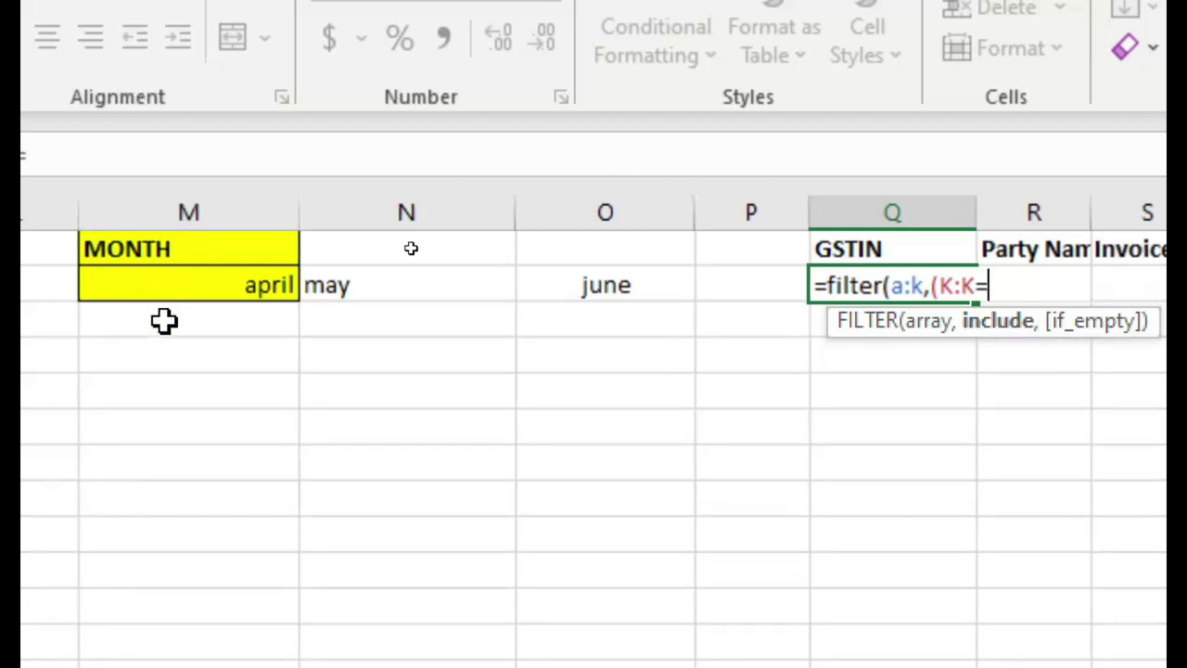
pyautogui.click(190, 278)
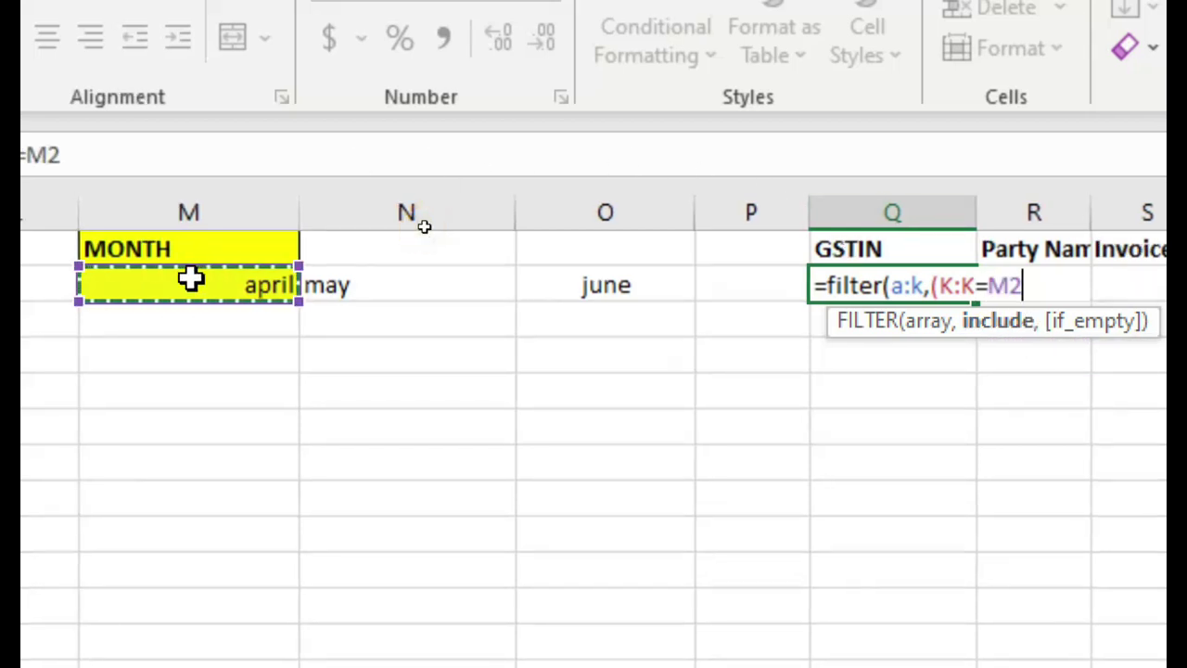
pyautogui.write(')')
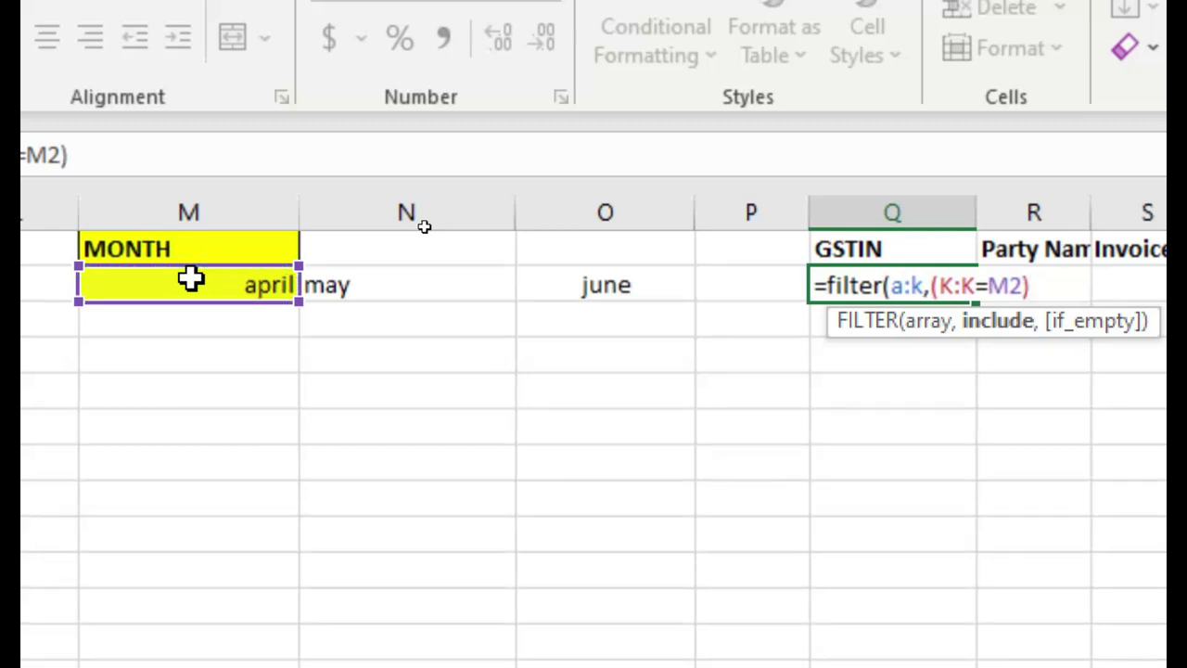
pyautogui.write('+')
pyautogui.write('(')
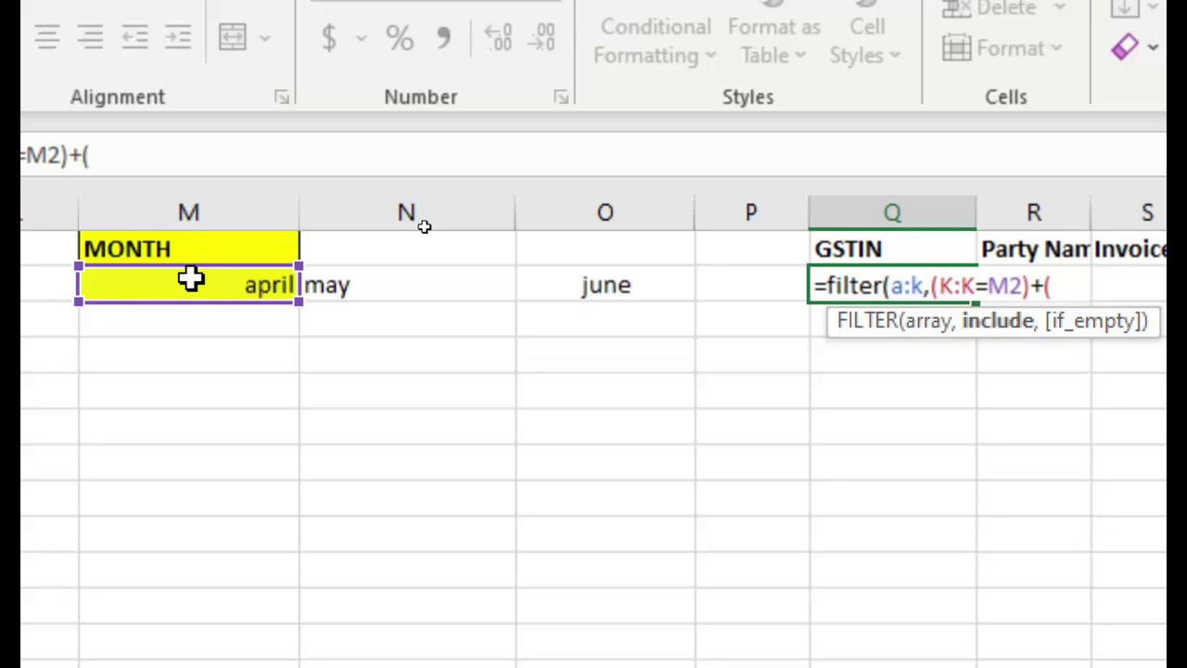
pyautogui.write('K')
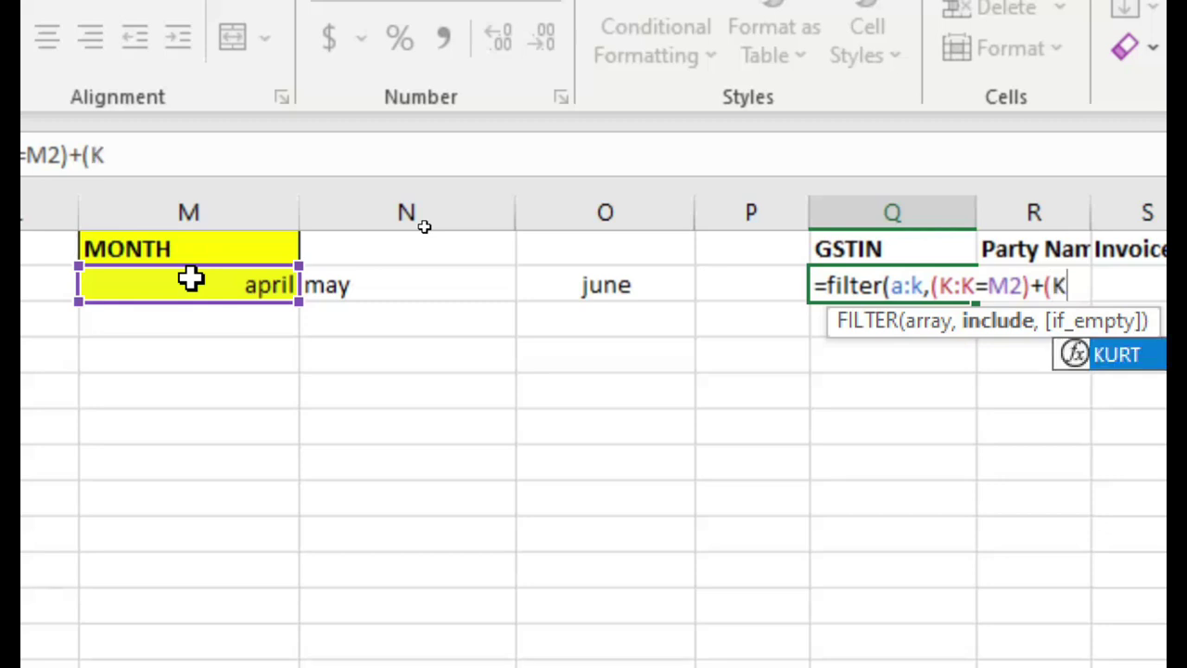
pyautogui.write(':k')
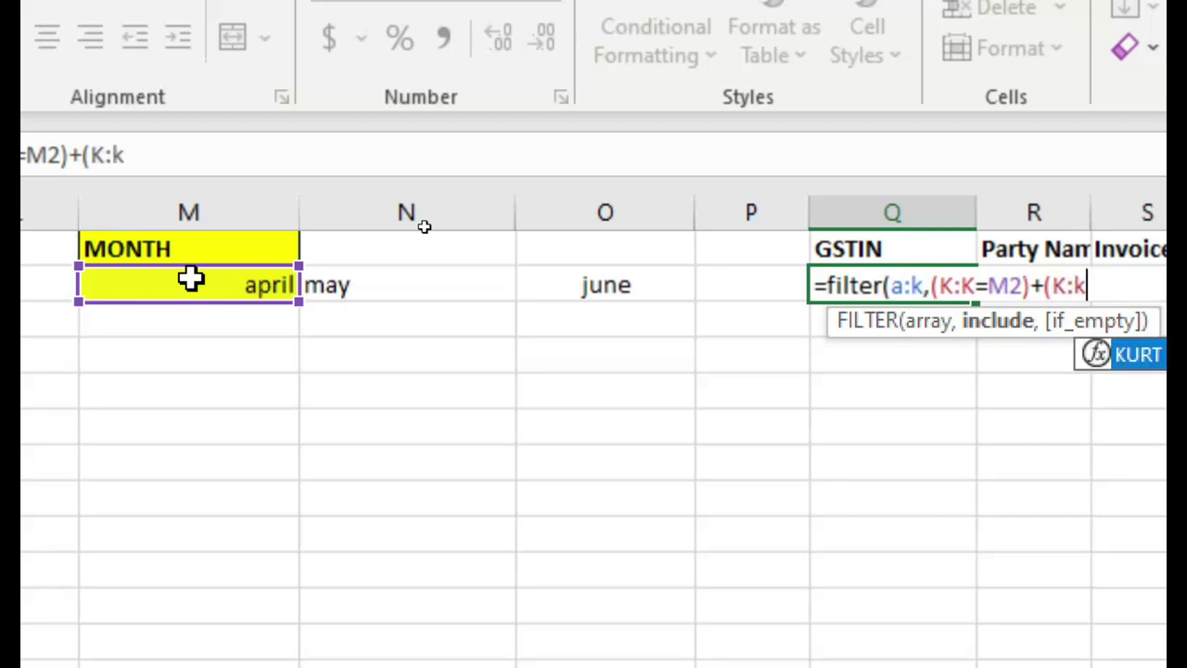
pyautogui.write('=')
pyautogui.click(438, 287)
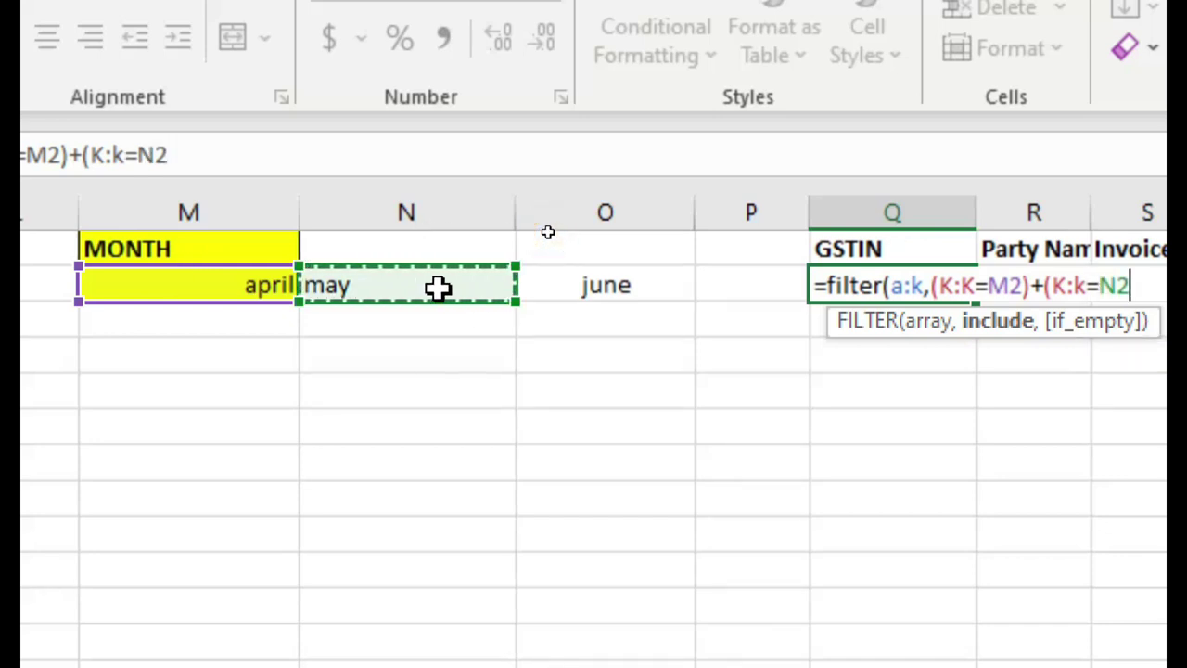
pyautogui.write(')')
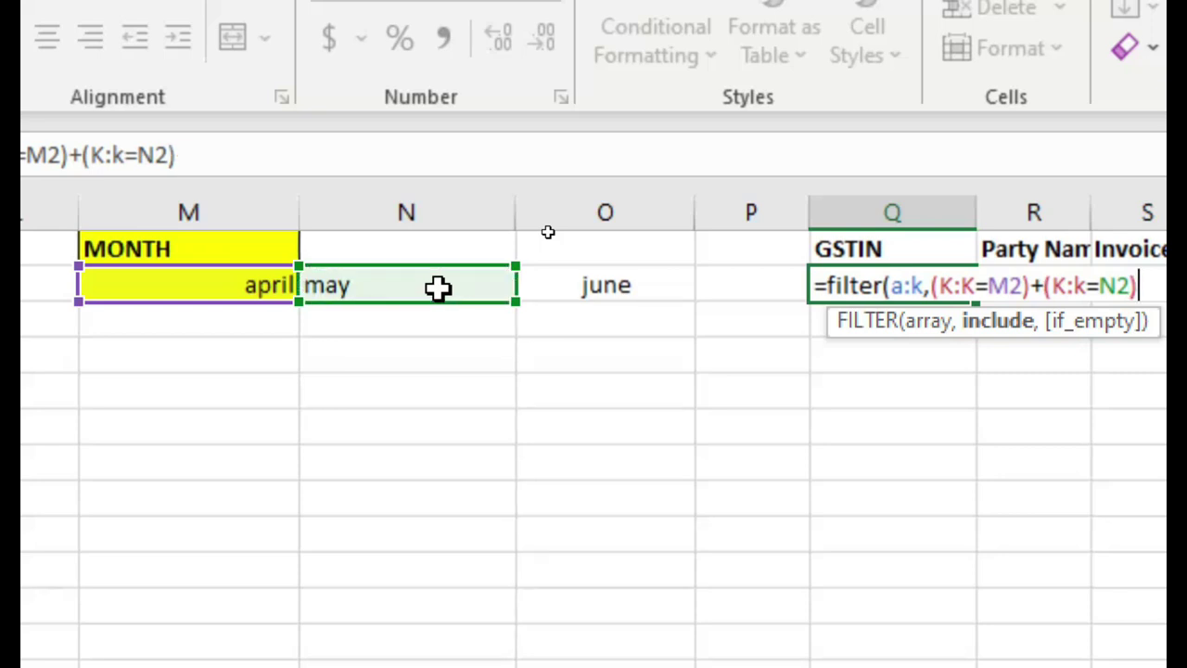
pyautogui.write('+(')
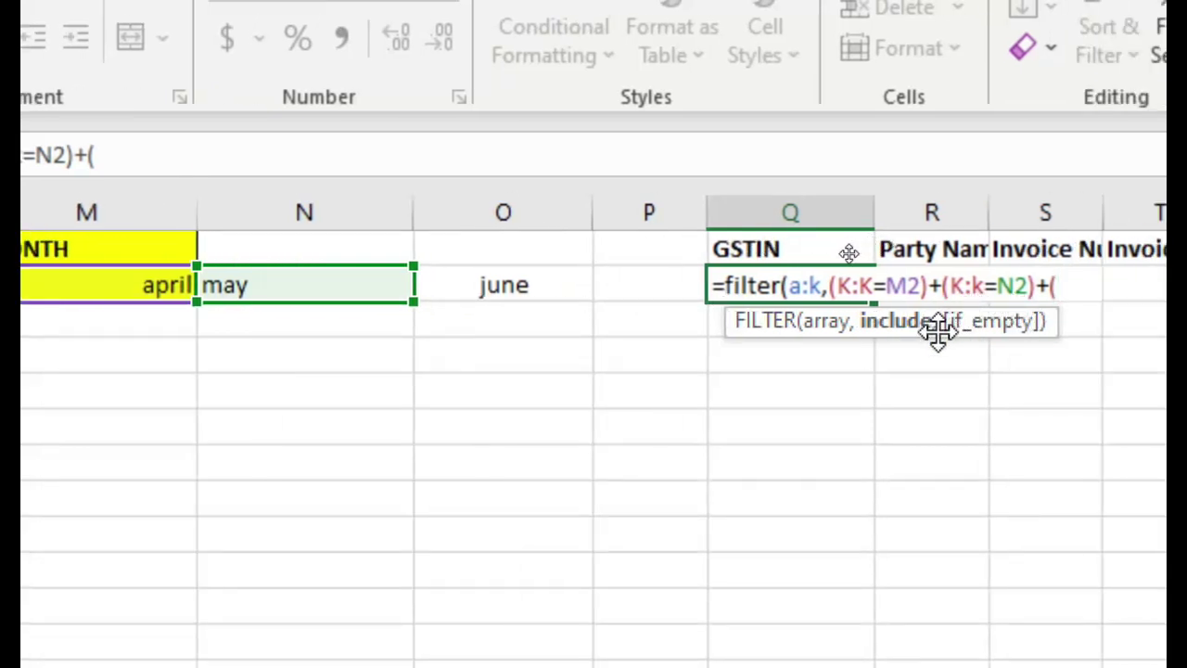
pyautogui.write('k')
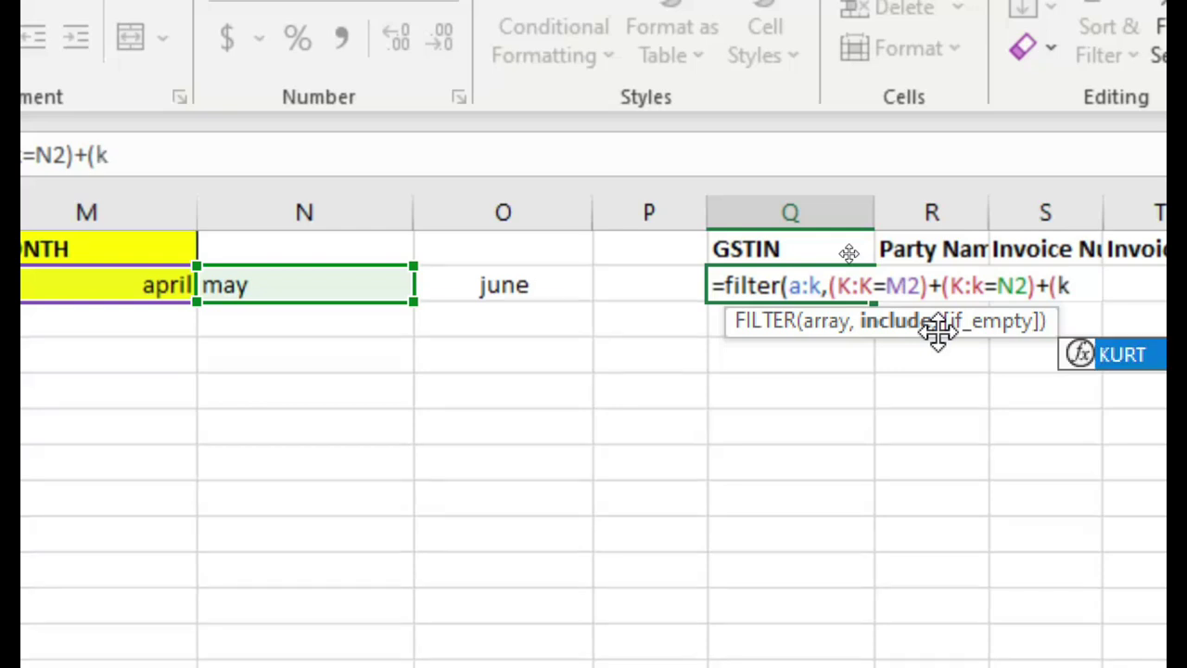
pyautogui.write(':K')
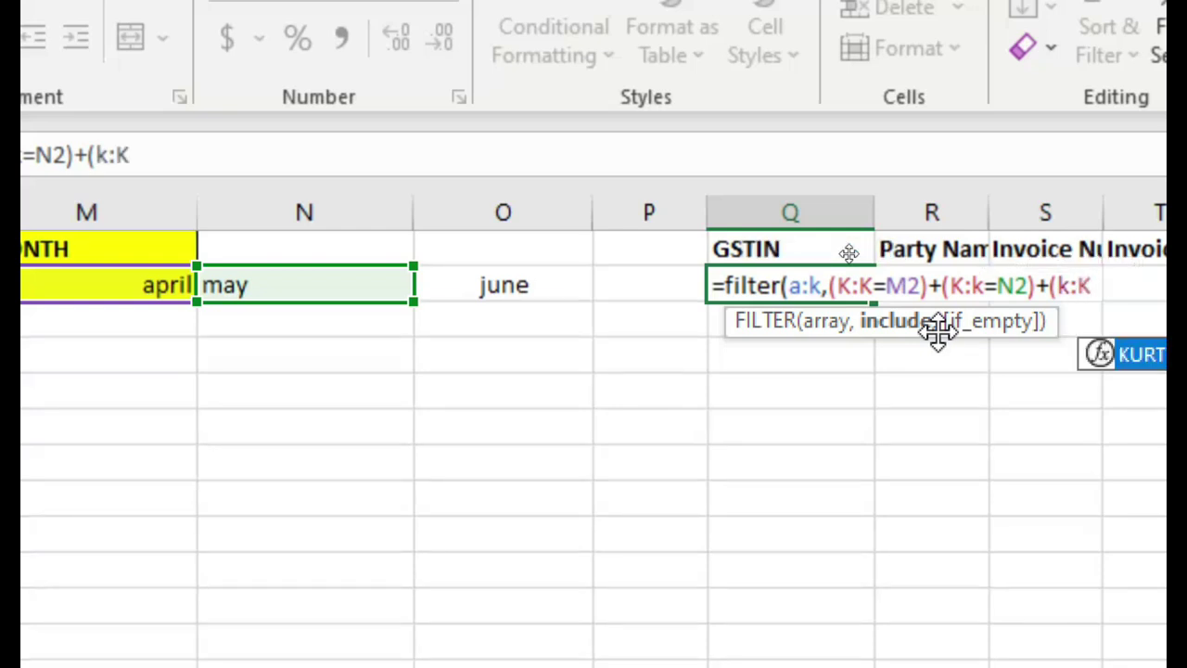
pyautogui.write('=')
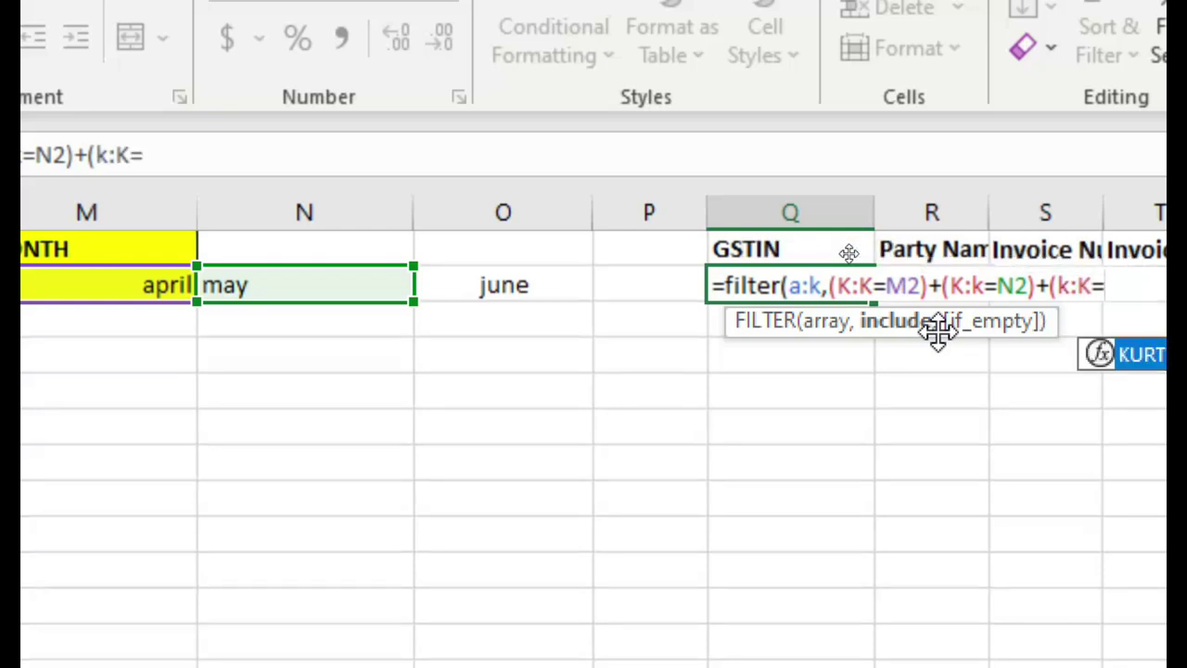
pyautogui.click(492, 278)
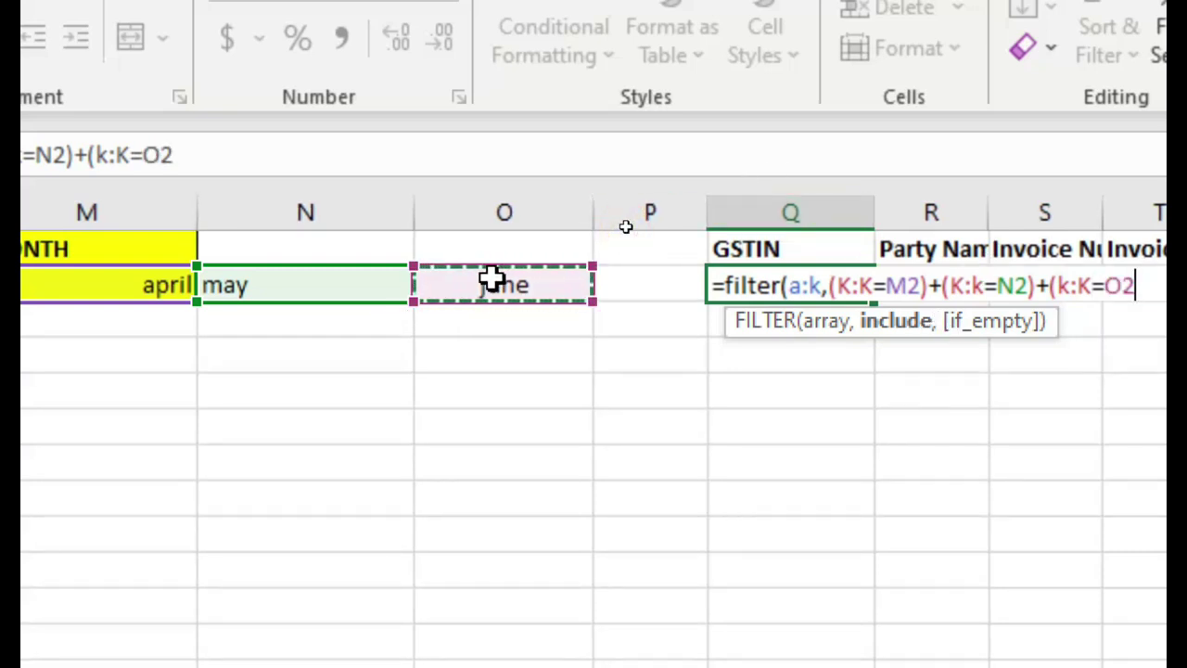
pyautogui.write(')')
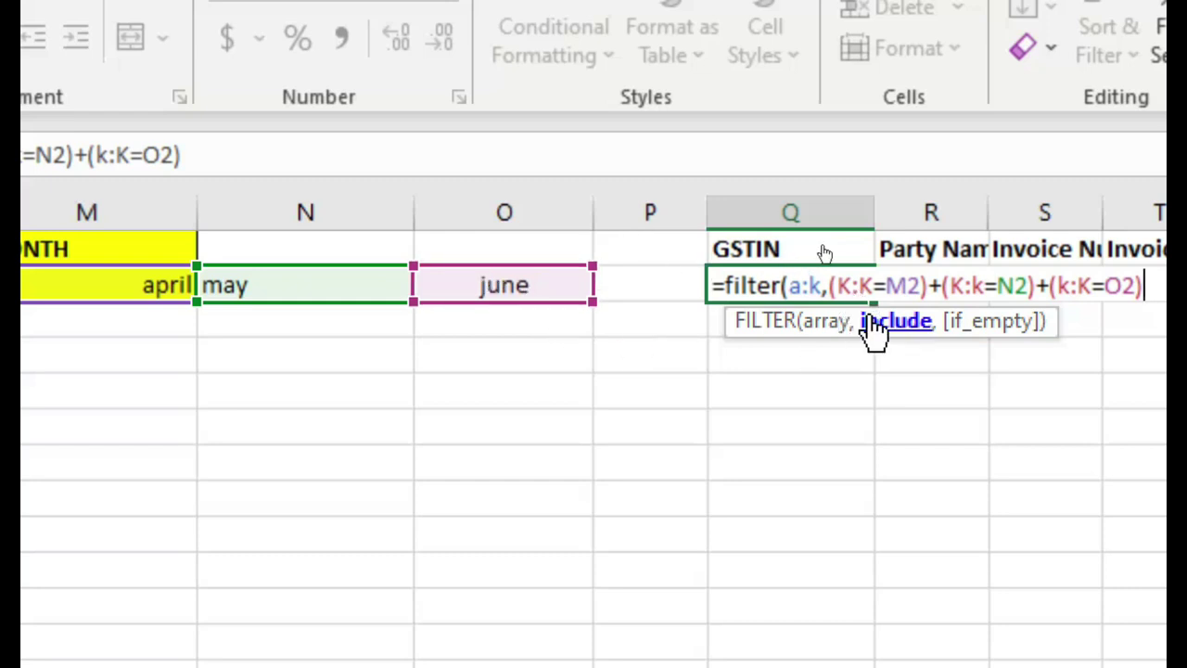
pyautogui.hscroll(1, 1020, 311)
pyautogui.hscroll(1, 1024, 310)
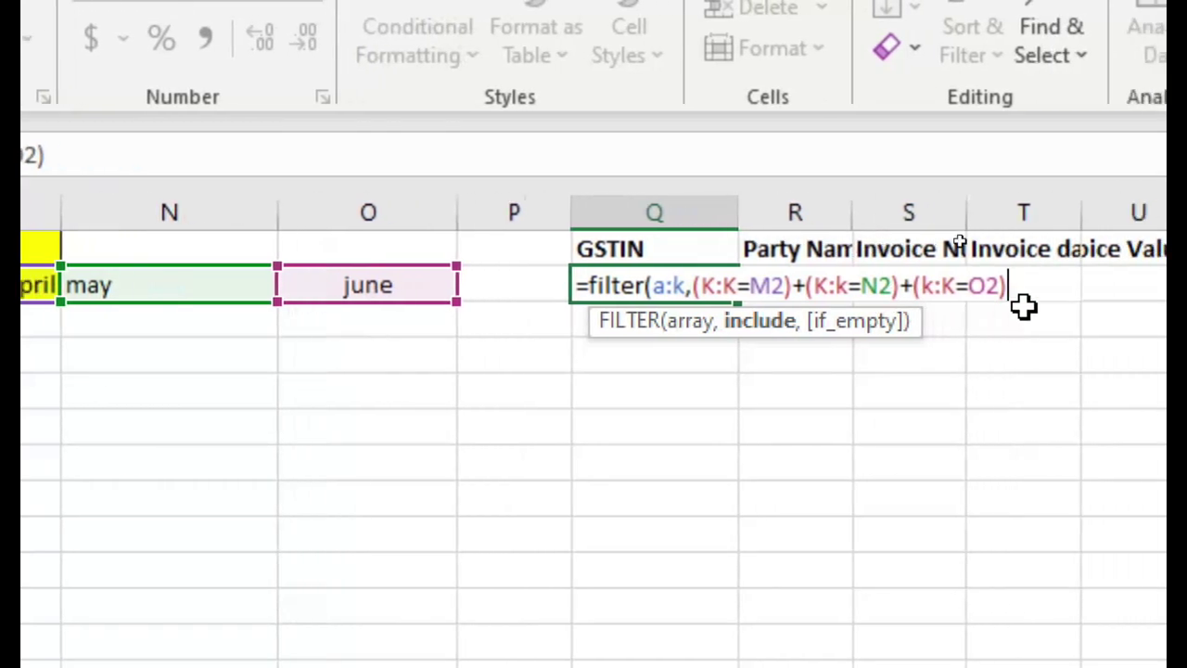
pyautogui.hscroll(1, 1024, 311)
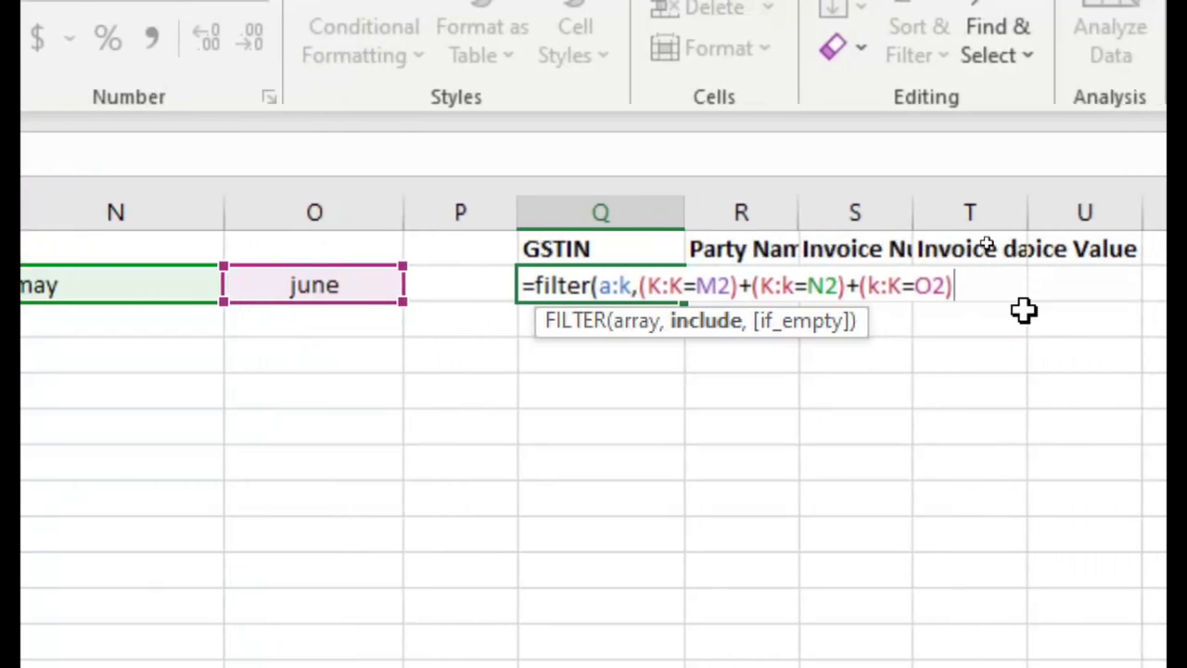
# Finish the formula with ')))' and enter it so Q2 spills the three-month records.
pyautogui.write('))')
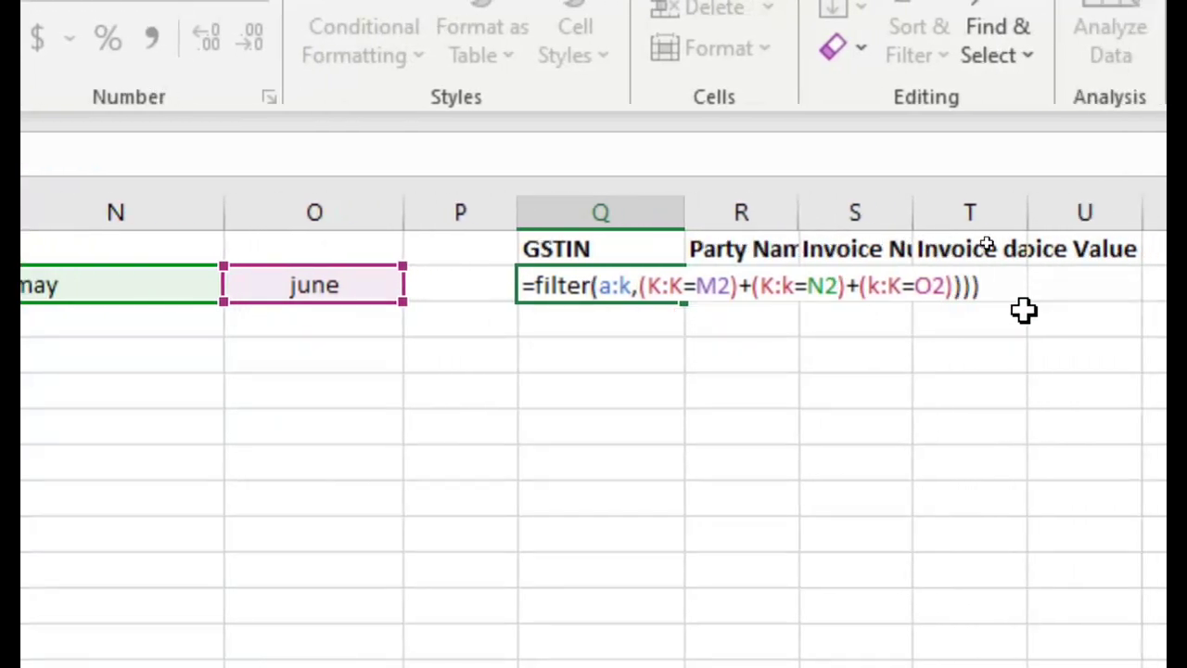
pyautogui.press('Return')
pyautogui.press('Return')
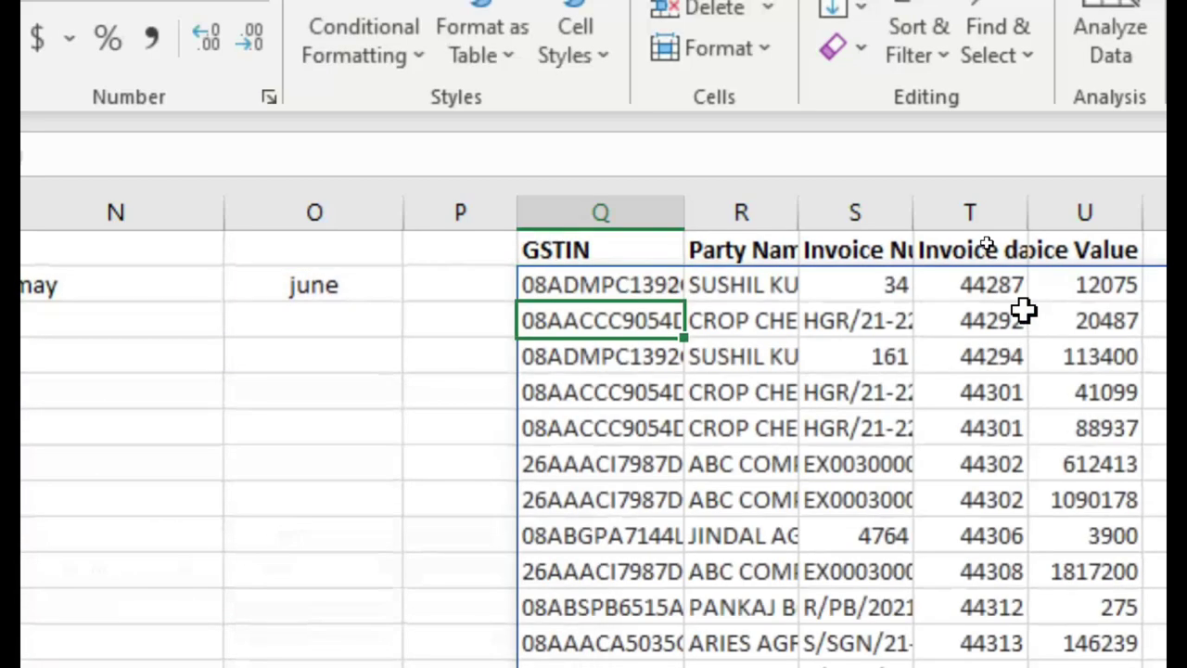
pyautogui.press('Up')
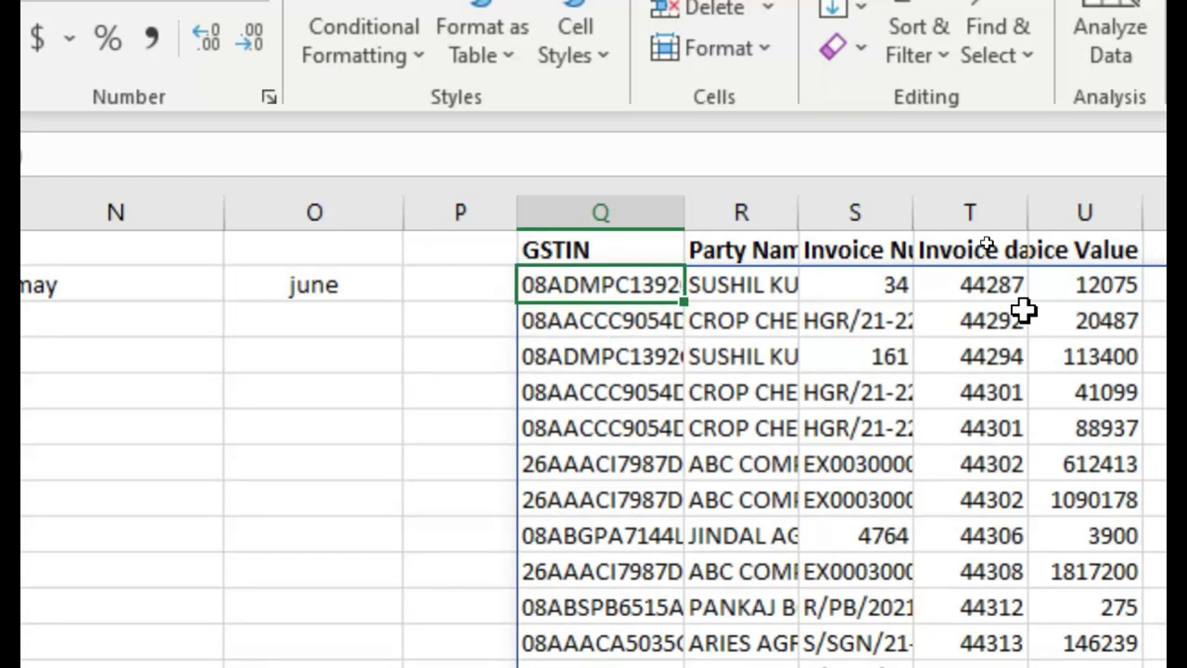
pyautogui.press('Left')
pyautogui.press('Left')
pyautogui.press('Right')
pyautogui.press('Left')
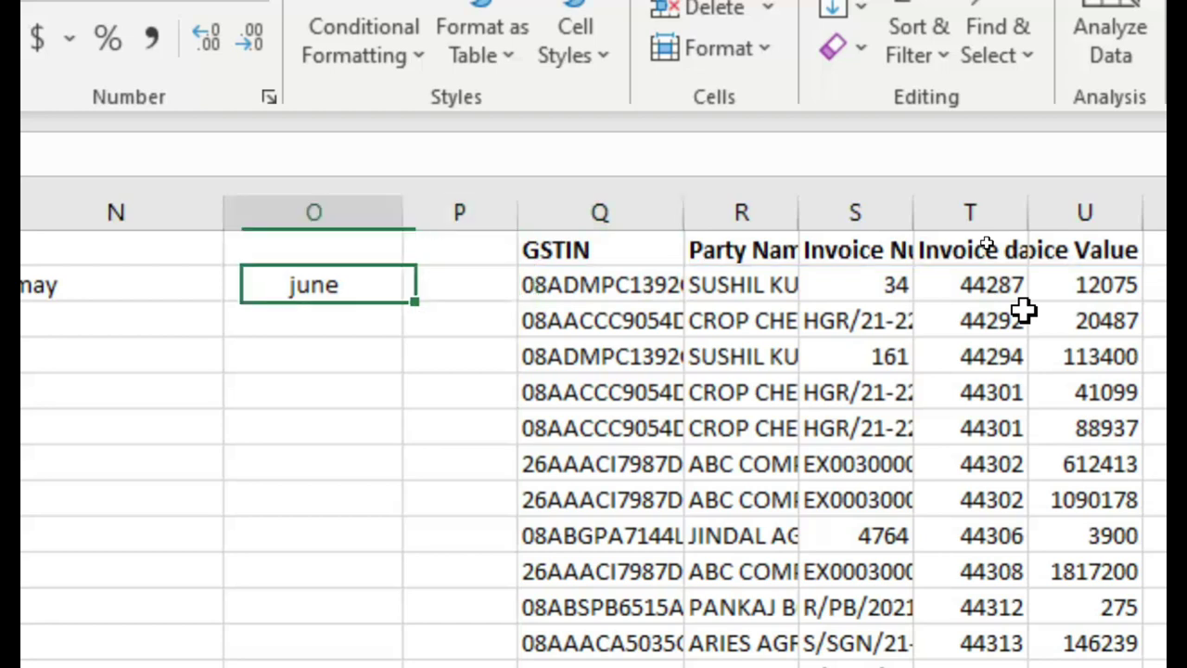
pyautogui.press('Left')
pyautogui.press('Left')
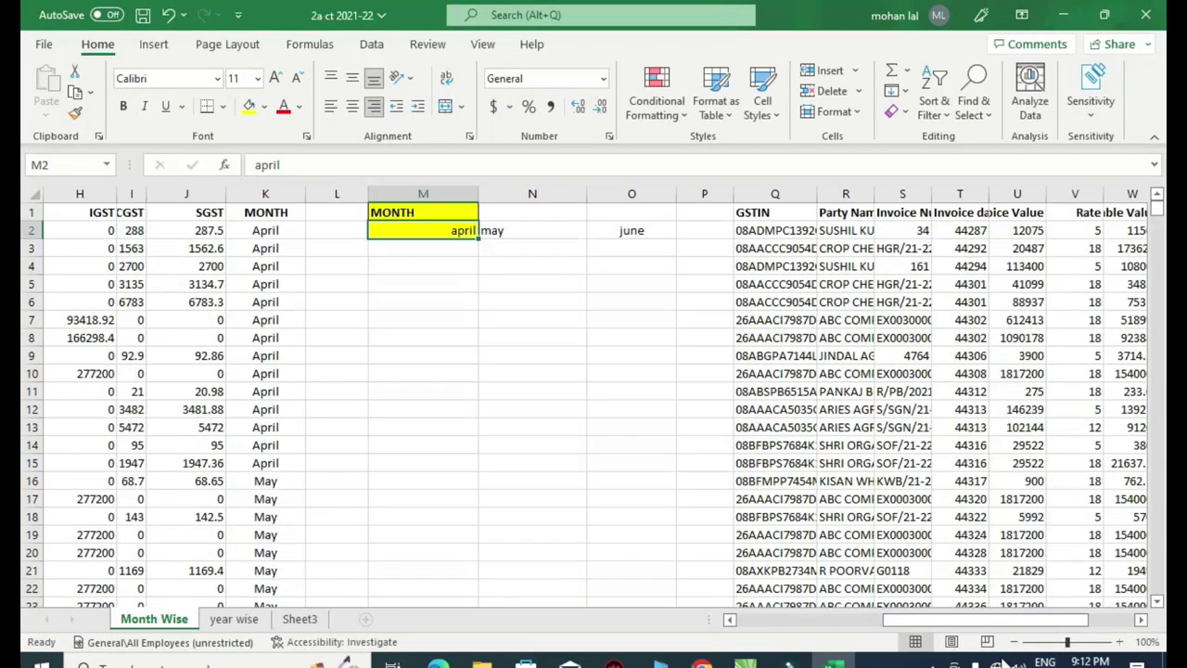
# Scroll through the spilled April, May and June results below Q2.
pyautogui.moveTo(1020, 619); pyautogui.dragTo(1076, 627)
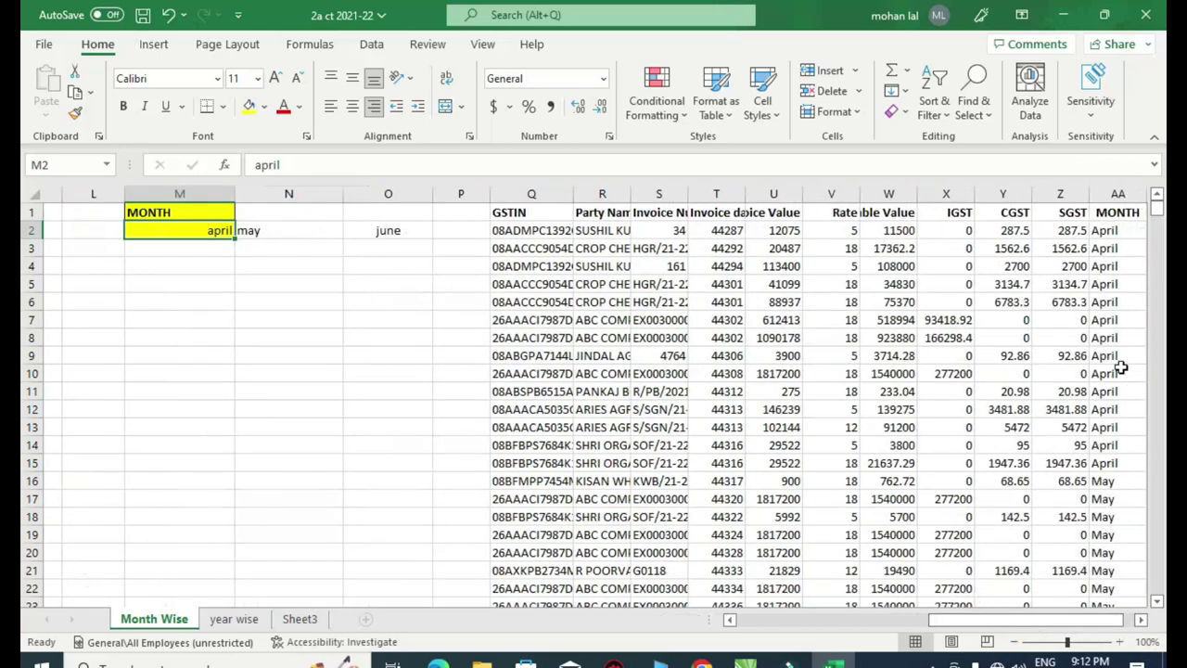
pyautogui.scroll(-2, 1112, 314)
pyautogui.scroll(-2, 1111, 313)
pyautogui.scroll(-3, 1118, 386)
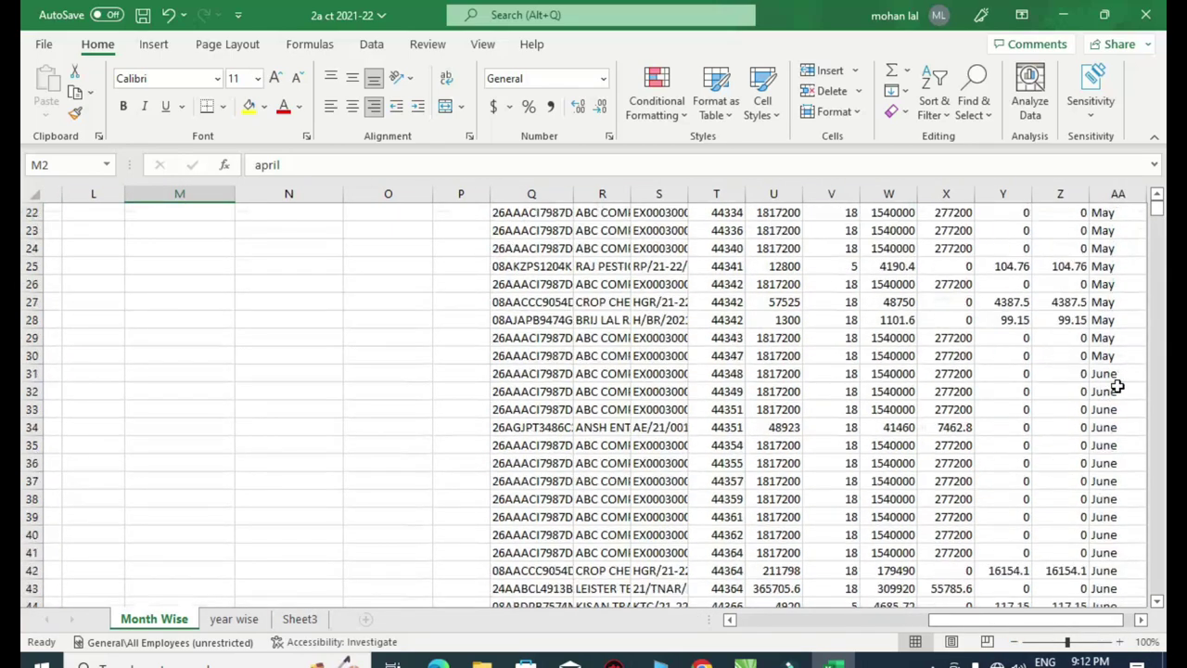
pyautogui.scroll(6, 1117, 385)
pyautogui.scroll(1, 1117, 386)
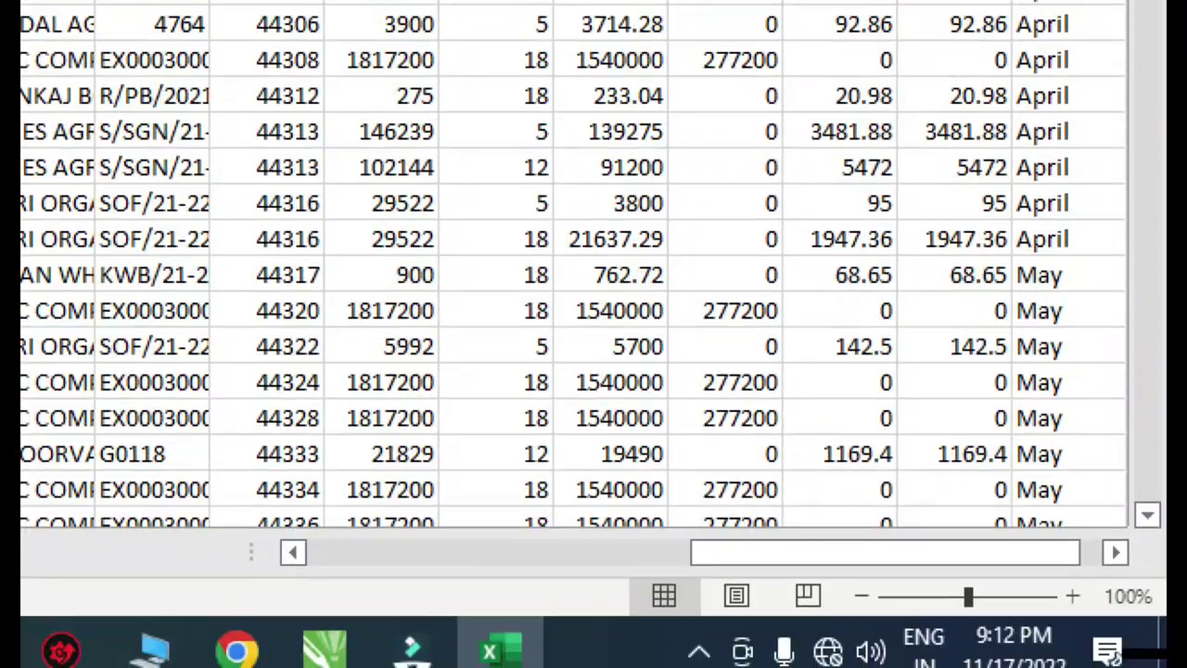
pyautogui.scroll(-3, 1100, 531)
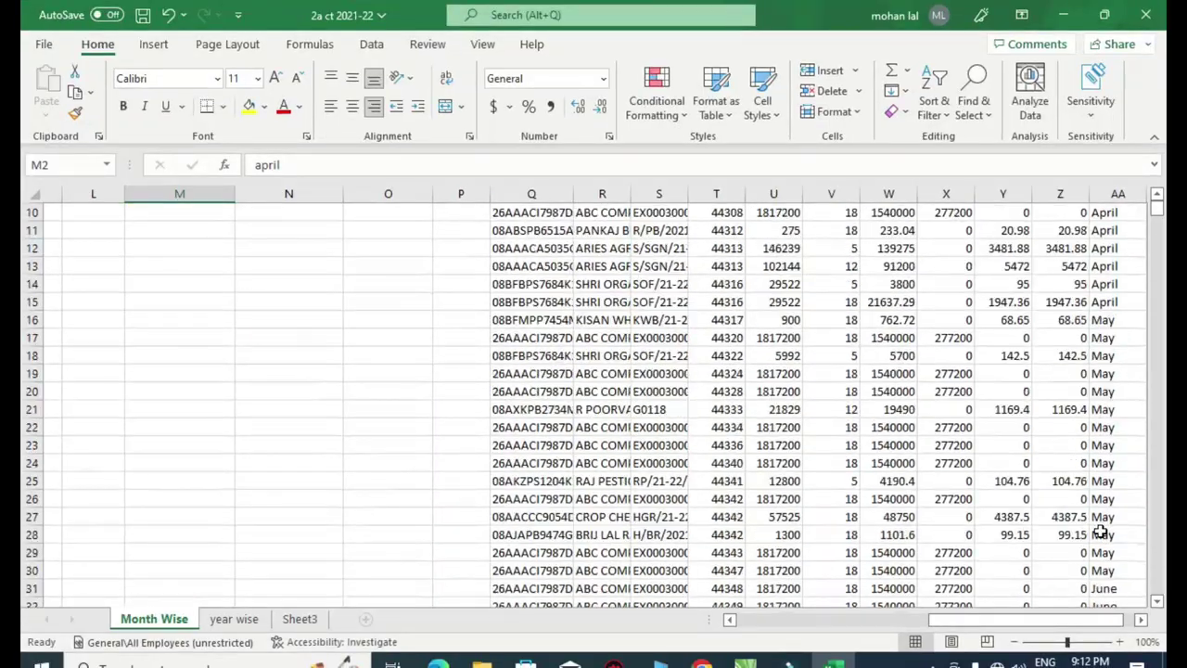
pyautogui.scroll(-9, 1101, 532)
pyautogui.scroll(-1, 1101, 532)
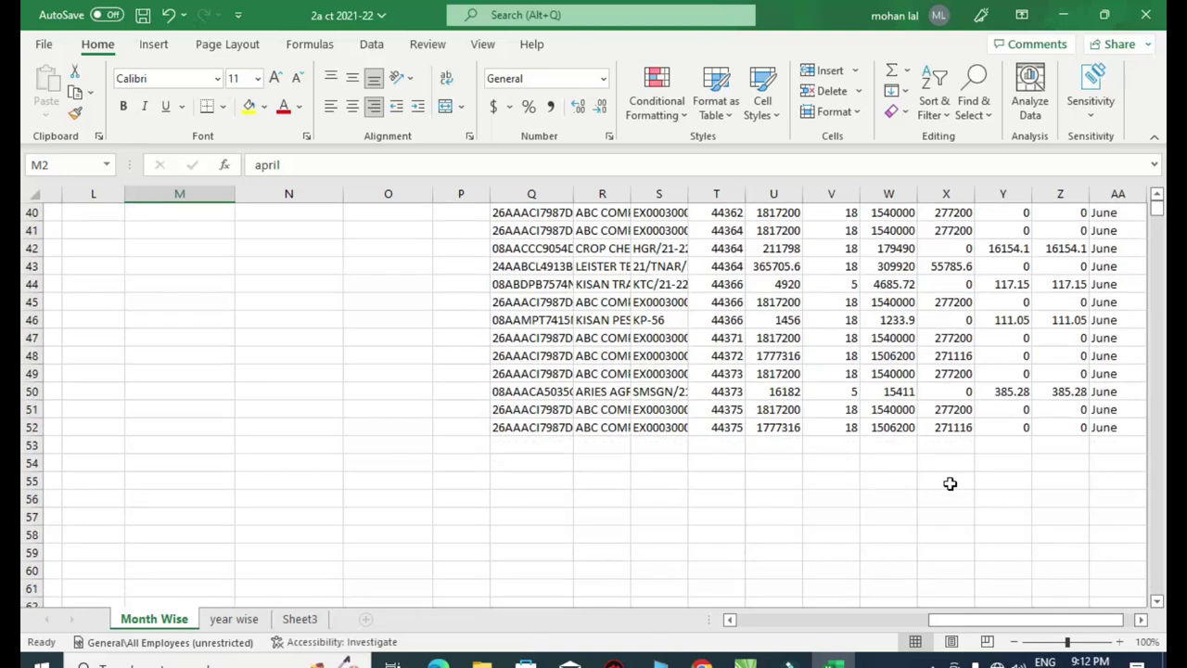
pyautogui.scroll(5, 748, 480)
pyautogui.scroll(6, 779, 538)
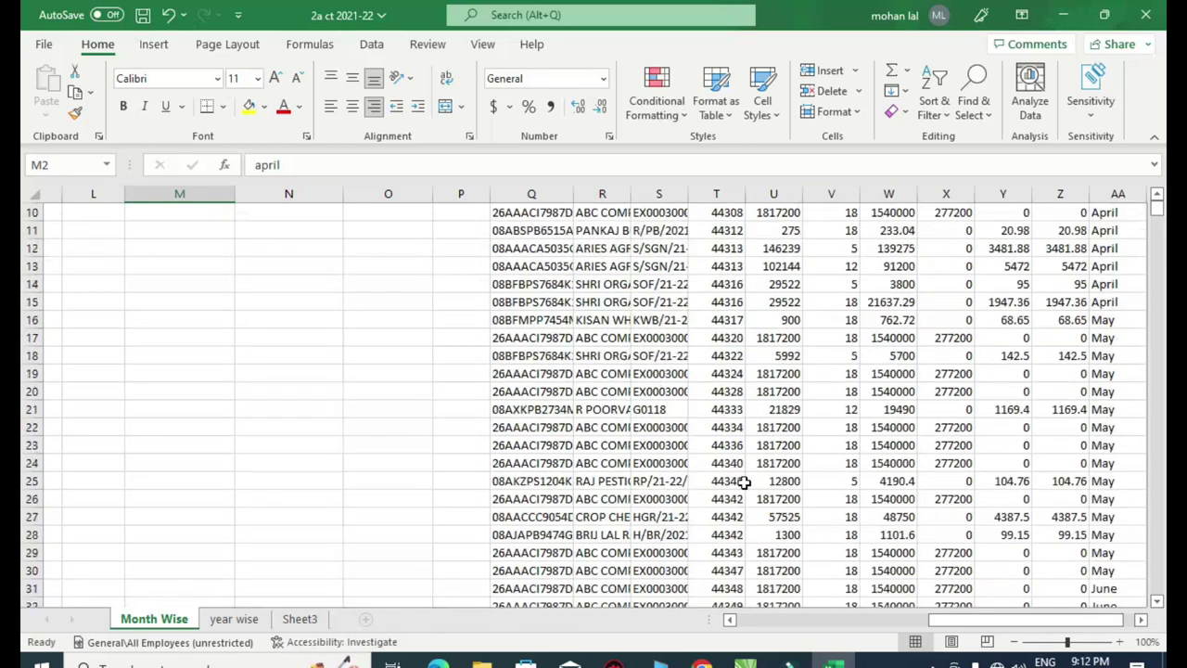
pyautogui.scroll(3, 816, 595)
# Scroll down to confirm the spilled records end at row 52.
pyautogui.moveTo(955, 622); pyautogui.dragTo(782, 624)
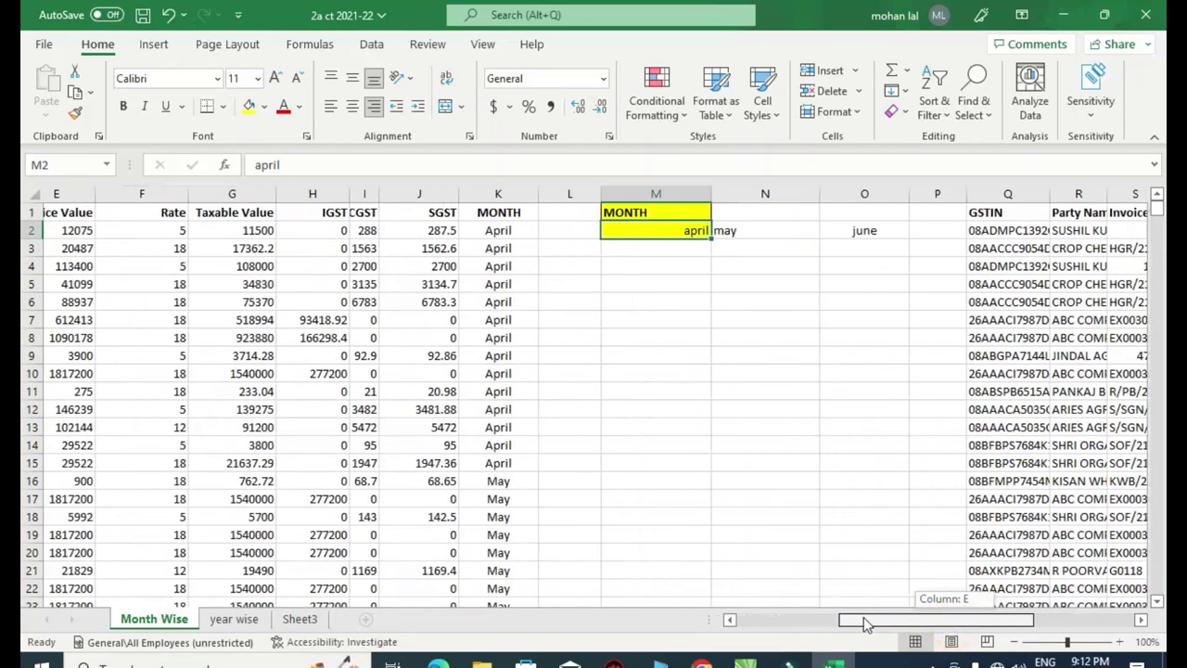
pyautogui.scroll(-9, 846, 489)
pyautogui.scroll(-4, 849, 487)
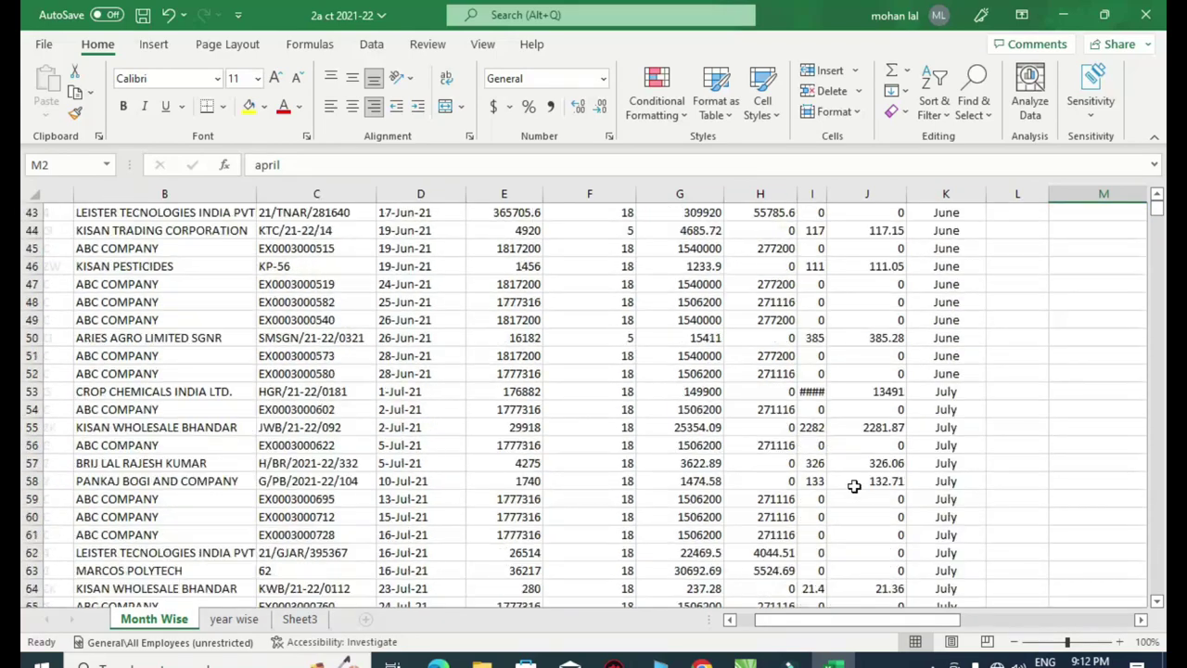
pyautogui.scroll(-3, 854, 486)
pyautogui.scroll(-8, 855, 486)
pyautogui.scroll(-6, 854, 486)
pyautogui.scroll(-5, 854, 486)
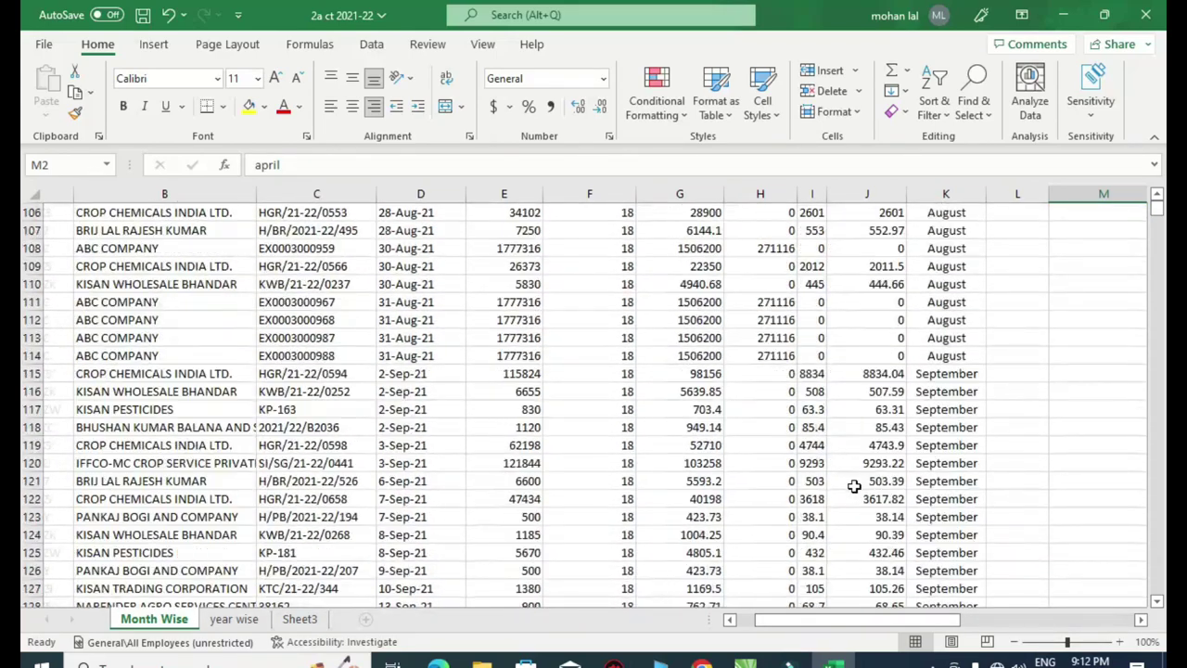
pyautogui.scroll(-5, 854, 486)
pyautogui.scroll(-2, 854, 486)
pyautogui.scroll(-6, 854, 486)
pyautogui.scroll(-3, 854, 486)
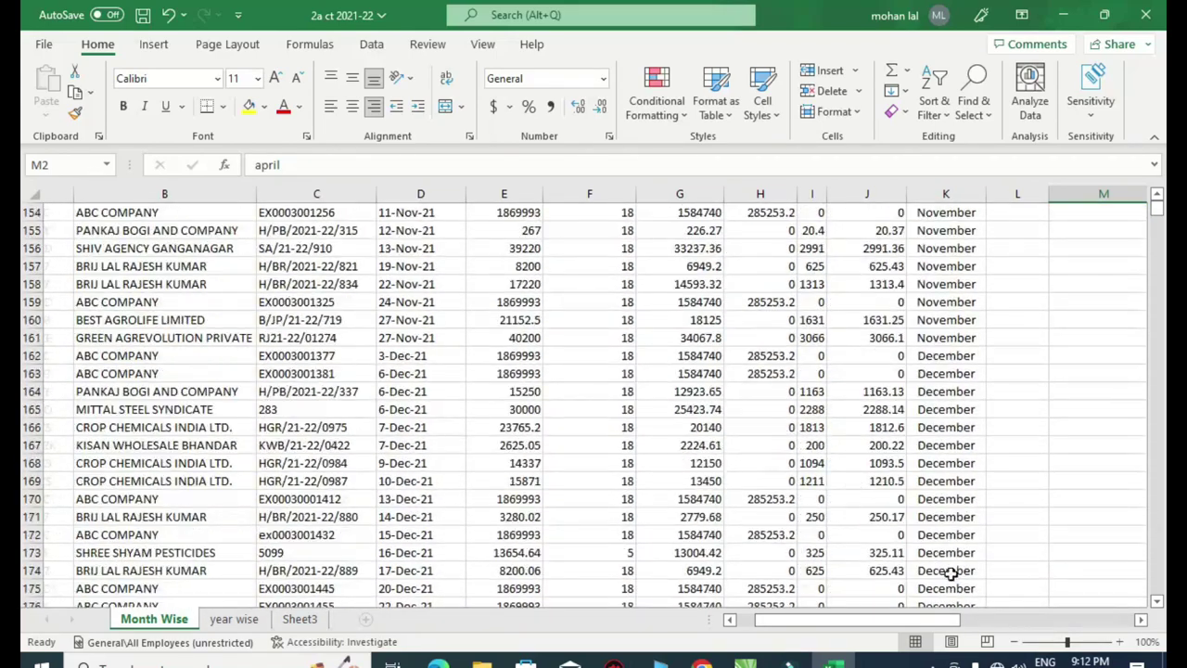
pyautogui.moveTo(913, 629); pyautogui.dragTo(1060, 631)
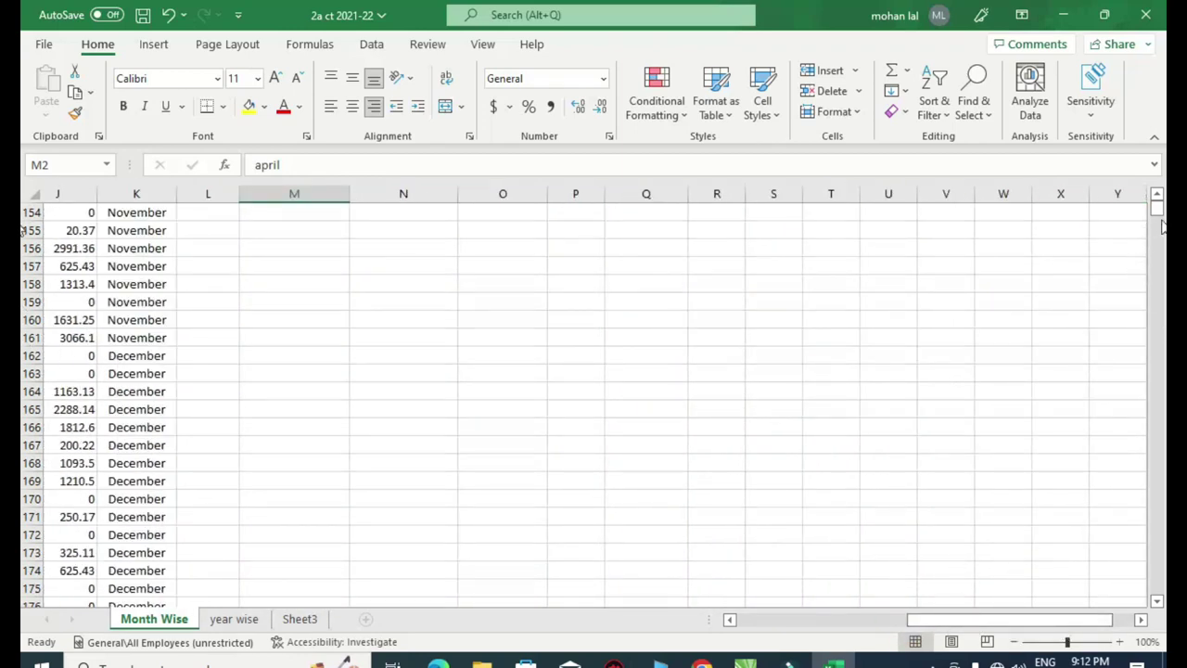
pyautogui.moveTo(1157, 217); pyautogui.dragTo(1158, 208)
# Replace the third month in O2, entering it as 'auagust'.
pyautogui.click(291, 280)
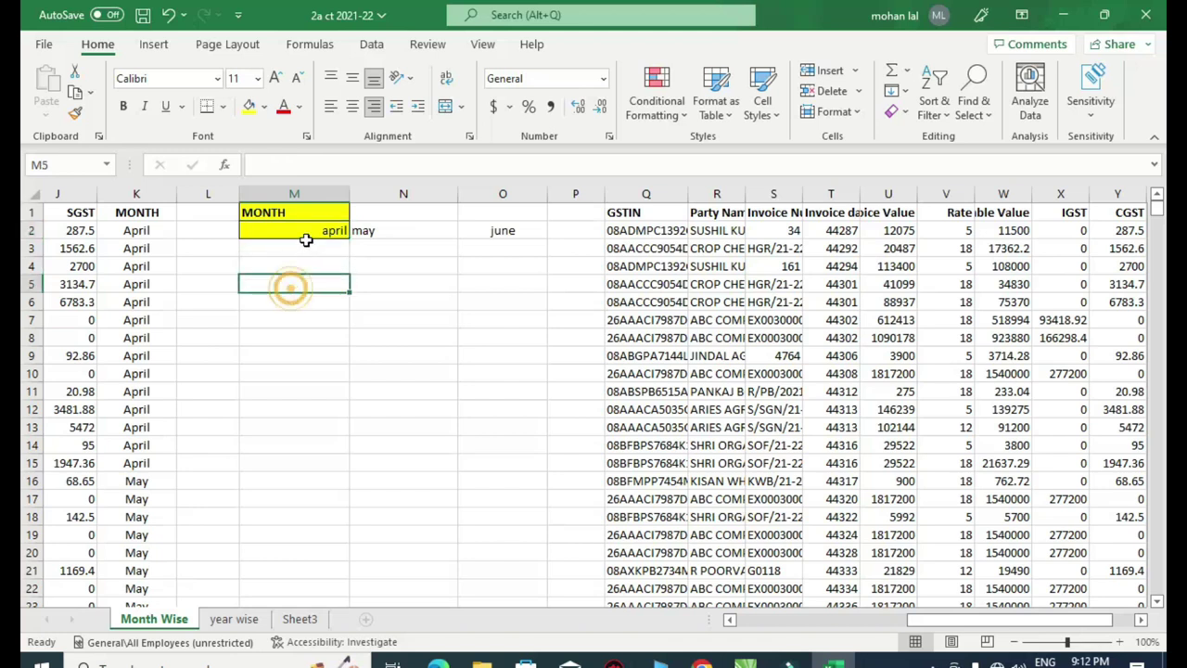
pyautogui.click(303, 231)
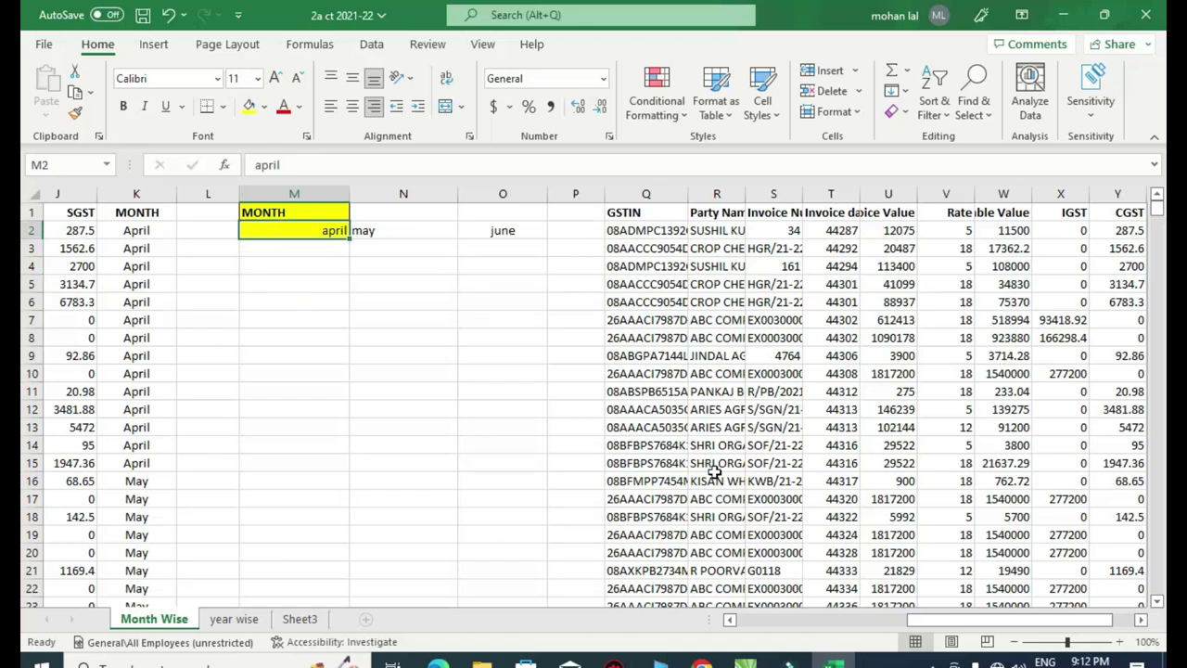
pyautogui.press('Right')
pyautogui.press('Right')
pyautogui.press('Right')
pyautogui.press('Right')
pyautogui.press('Right')
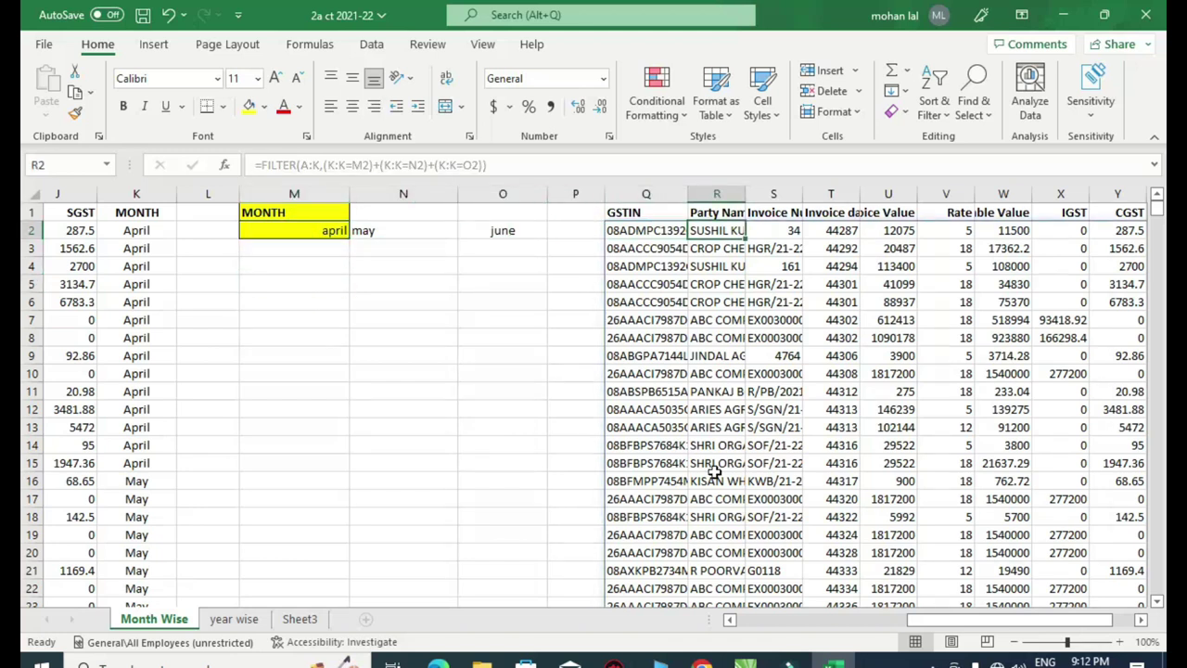
pyautogui.press('Left')
pyautogui.press('Left')
pyautogui.press('Left')
pyautogui.press('Left')
pyautogui.press('Left')
pyautogui.press('Left')
pyautogui.press('Right')
pyautogui.press('Right')
pyautogui.press('Right')
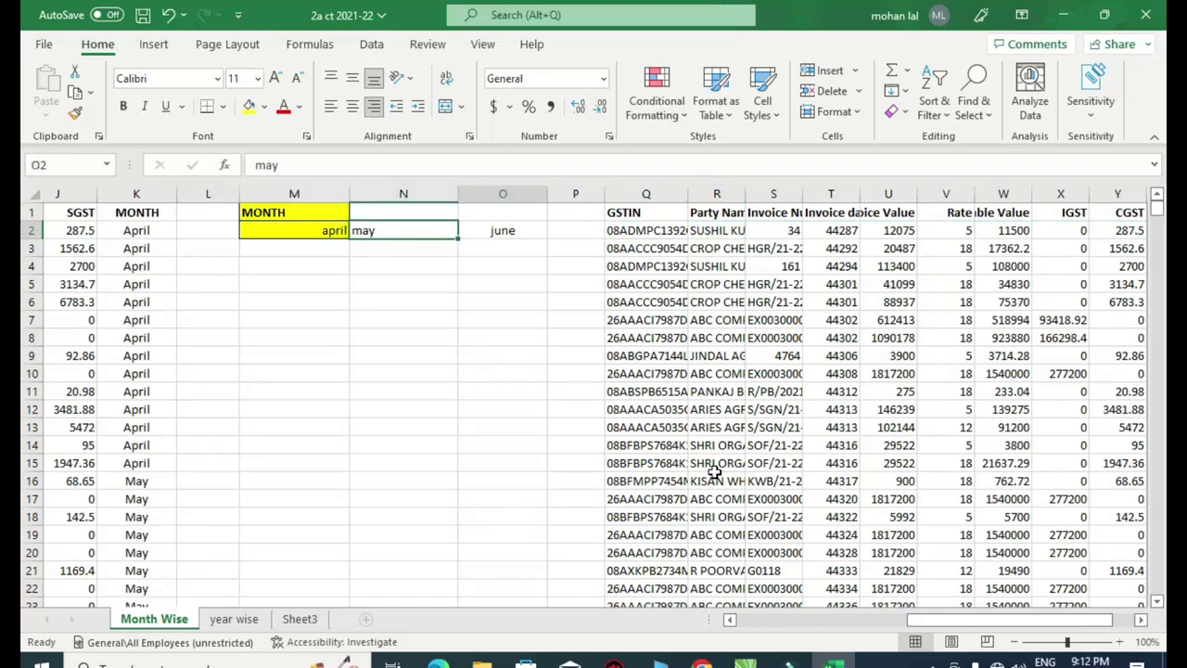
pyautogui.write('aua')
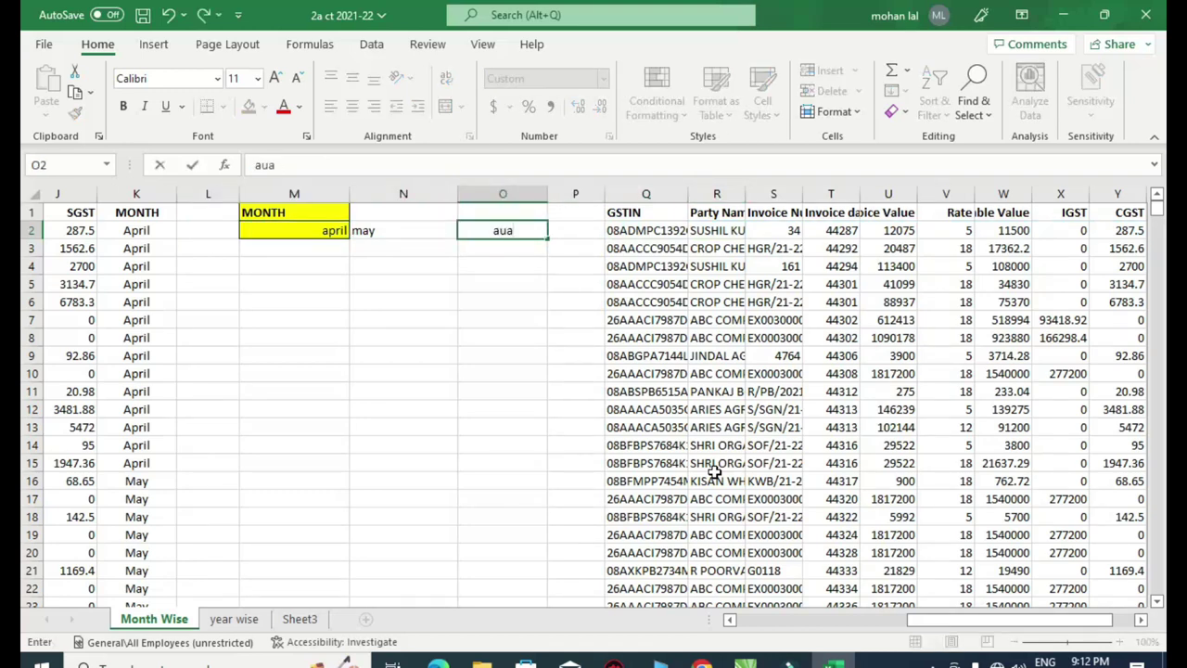
pyautogui.write('gust')
pyautogui.press('Return')
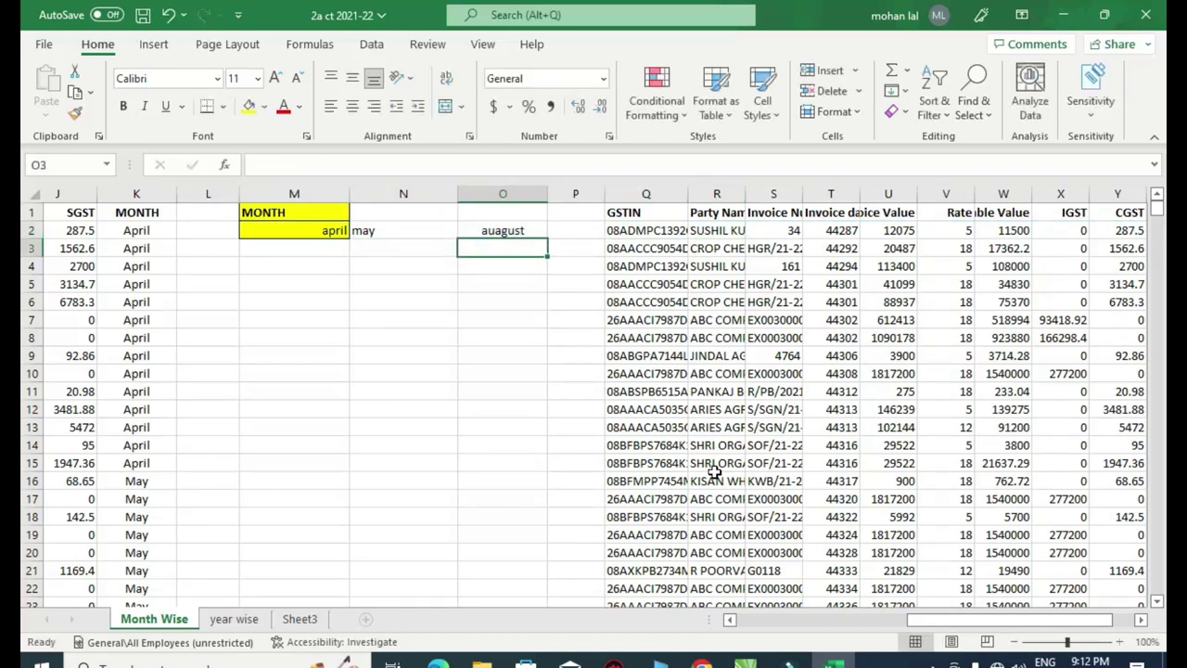
# Inspect the FILTER formula and its spilled results after the month change.
pyautogui.press('Up')
pyautogui.press('Left')
pyautogui.press('Right')
pyautogui.press('Right')
pyautogui.press('Right')
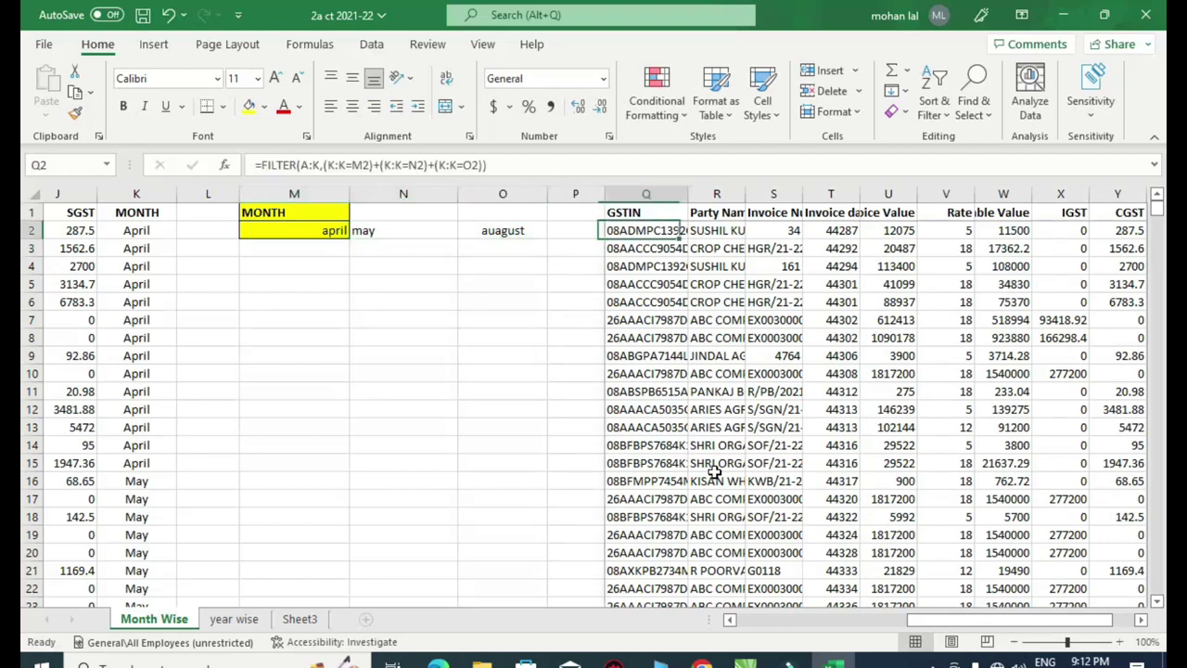
pyautogui.press('Right')
pyautogui.press('Right')
pyautogui.press('Right')
pyautogui.press('Right')
pyautogui.press('Right')
pyautogui.press('Right')
pyautogui.press('Right')
pyautogui.press('Right')
pyautogui.press('Right')
pyautogui.press('Right')
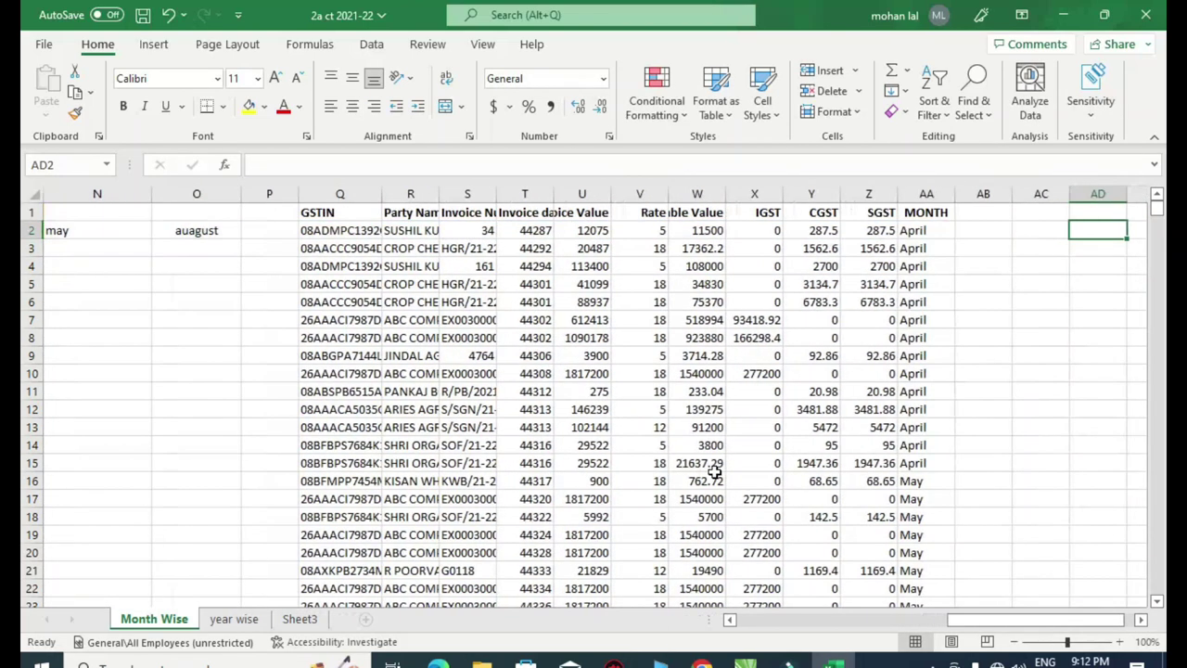
pyautogui.scroll(-7, 937, 530)
pyautogui.scroll(-1, 938, 532)
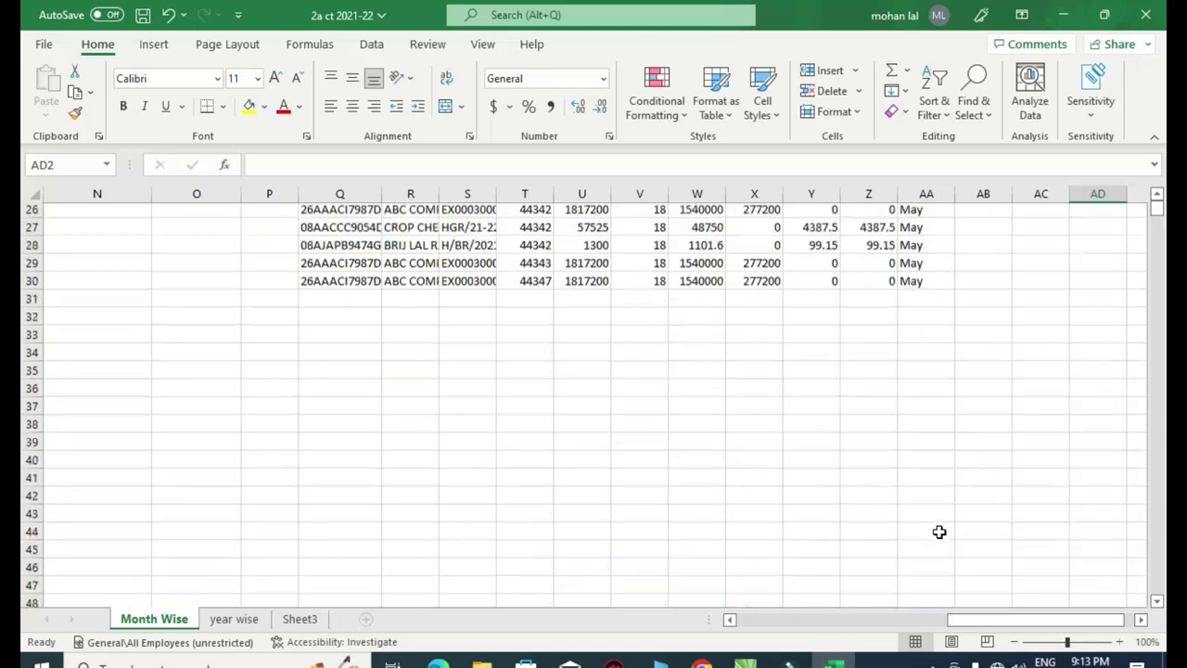
pyautogui.scroll(2, 939, 531)
pyautogui.scroll(3, 939, 532)
pyautogui.scroll(3, 939, 531)
pyautogui.scroll(-1, 233, 262)
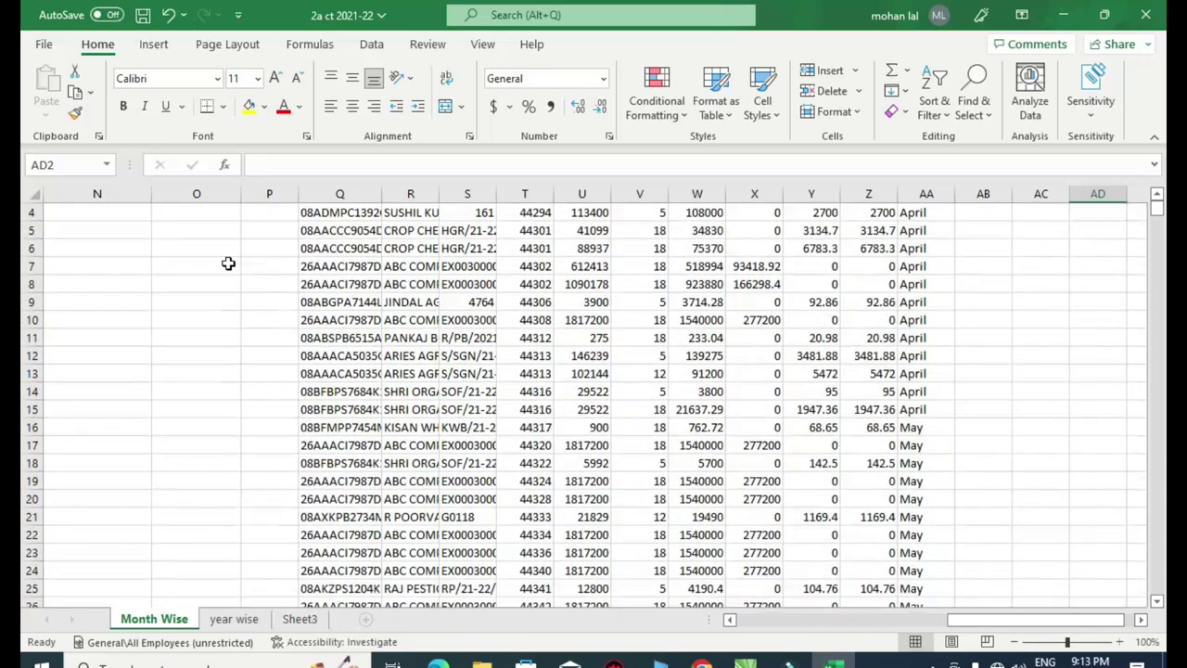
pyautogui.scroll(1, 256, 327)
# Correct the month in O2 to 'august'.
pyautogui.click(198, 231)
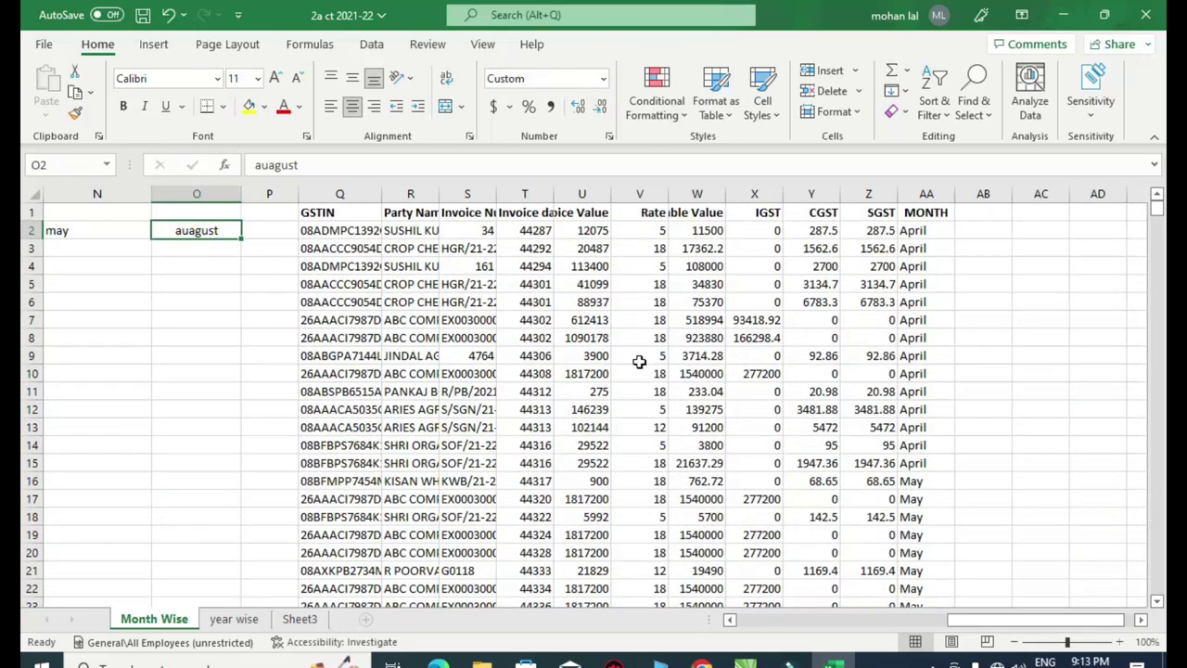
pyautogui.write('au')
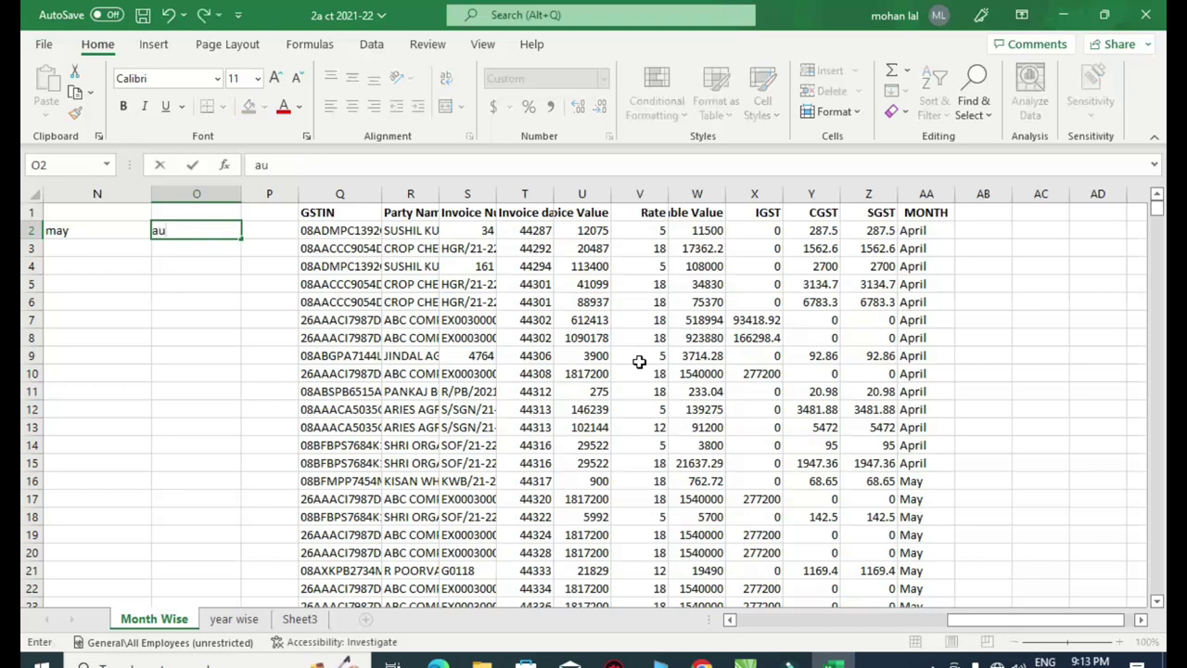
pyautogui.write('gust')
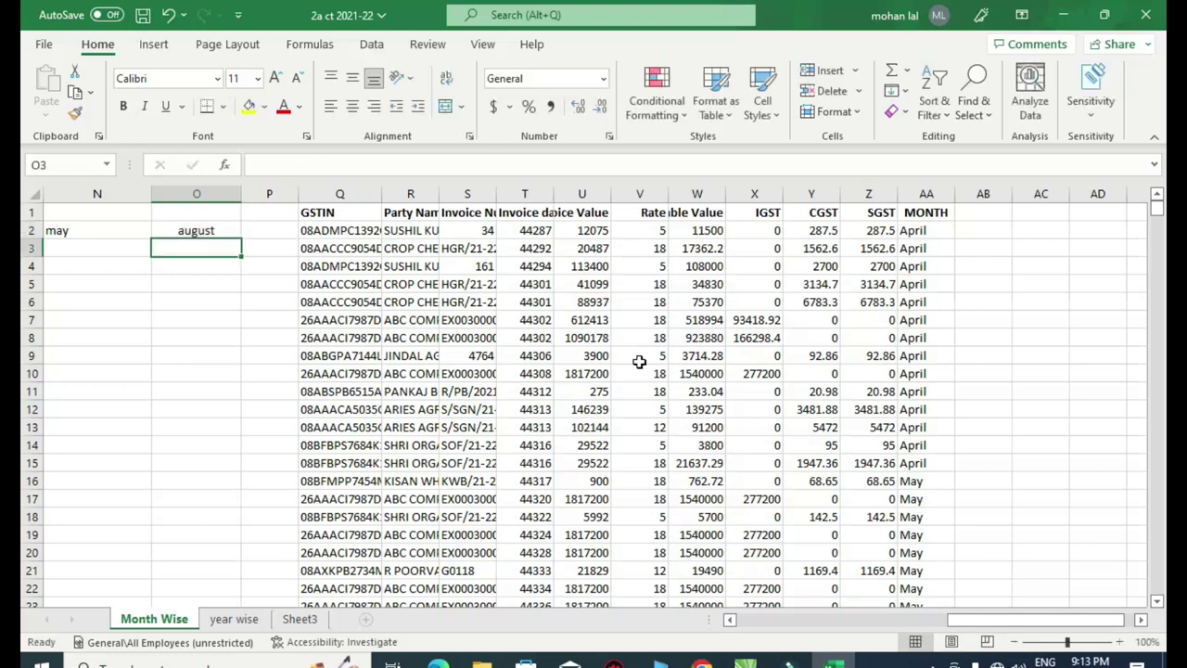
pyautogui.scroll(-2, 732, 312)
pyautogui.scroll(-3, 769, 334)
pyautogui.scroll(-3, 777, 341)
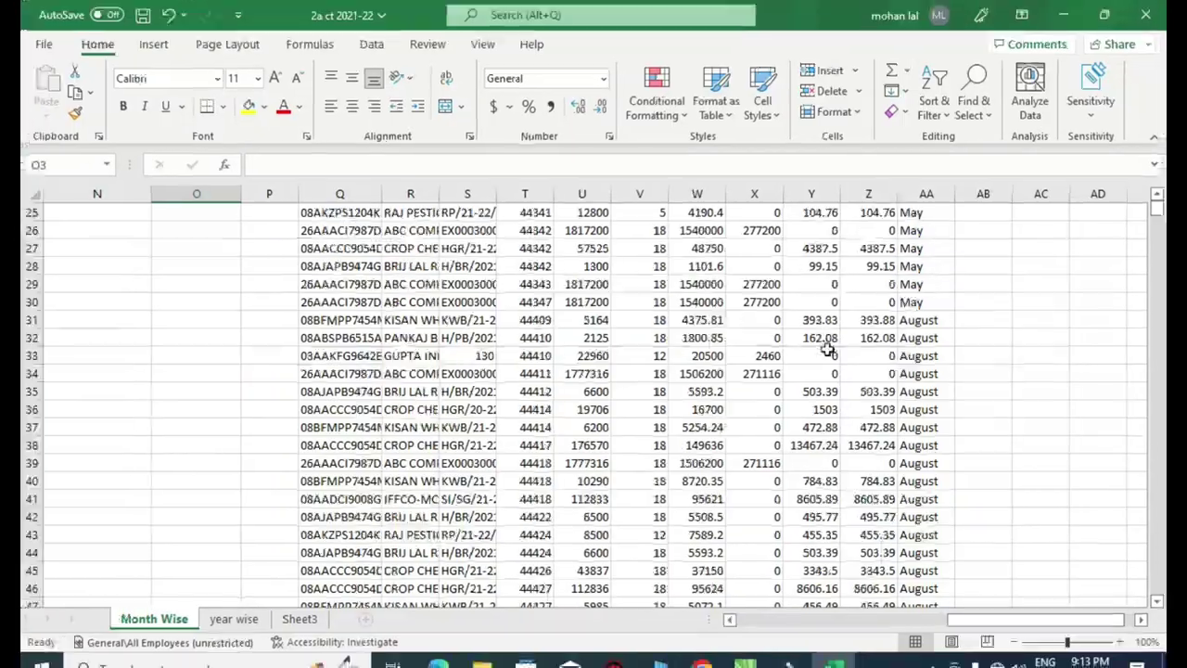
# Review the August rows in the spill, then return to the top of the sheet.
pyautogui.click(217, 296)
pyautogui.press('Up')
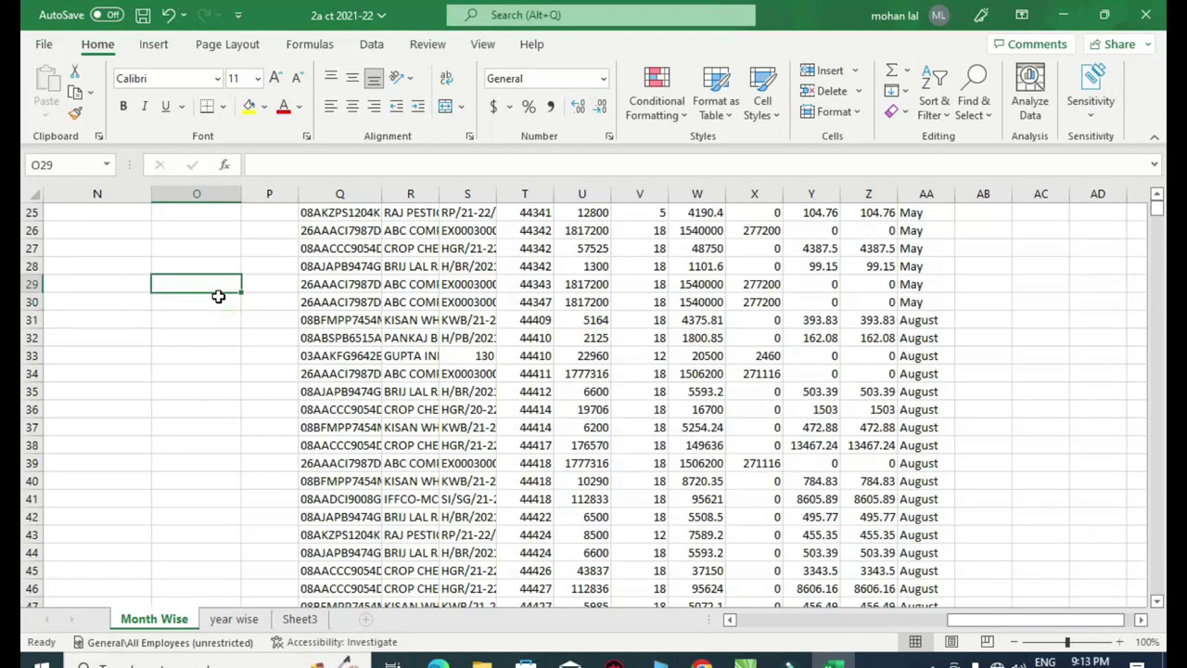
pyautogui.press('Up')
pyautogui.press('Up')
pyautogui.press('Up')
pyautogui.press('Up')
pyautogui.press('Up')
pyautogui.press('Up')
pyautogui.press('Up')
pyautogui.press('Up')
pyautogui.press('Up')
pyautogui.press('Up')
pyautogui.press('Up')
pyautogui.press('Up')
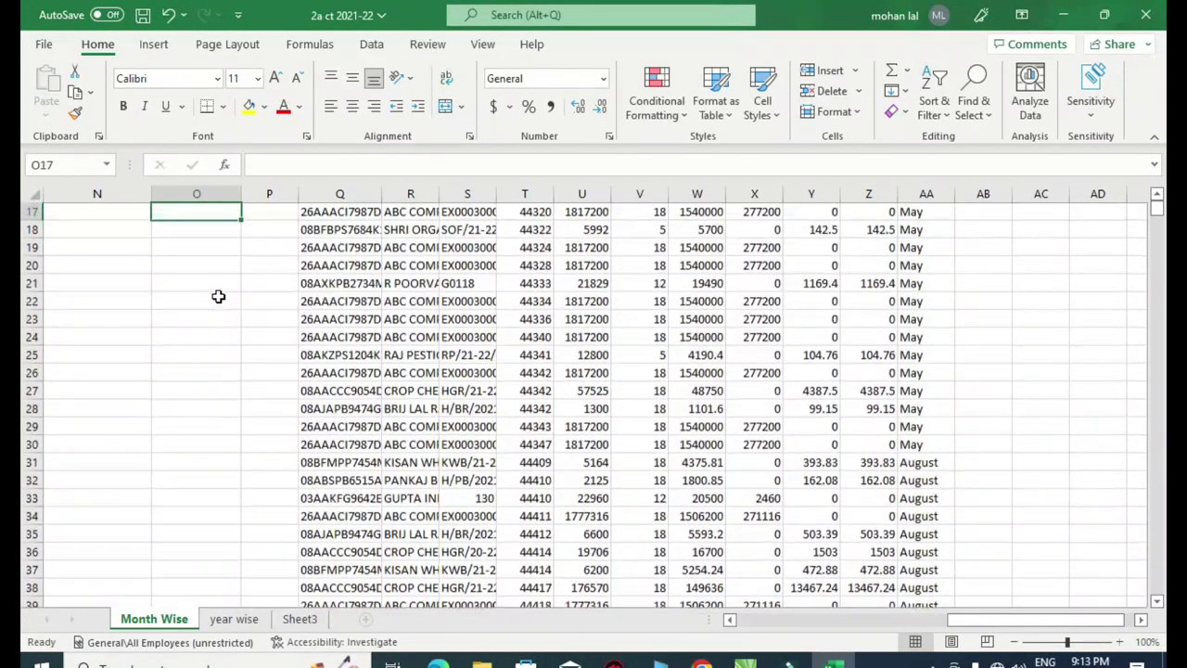
pyautogui.press('Up')
pyautogui.press('Up')
pyautogui.press('Up')
pyautogui.press('Up')
pyautogui.press('Up')
pyautogui.press('Up')
pyautogui.press('Up')
pyautogui.press('Up')
pyautogui.press('Up')
pyautogui.press('Up')
pyautogui.press('Up')
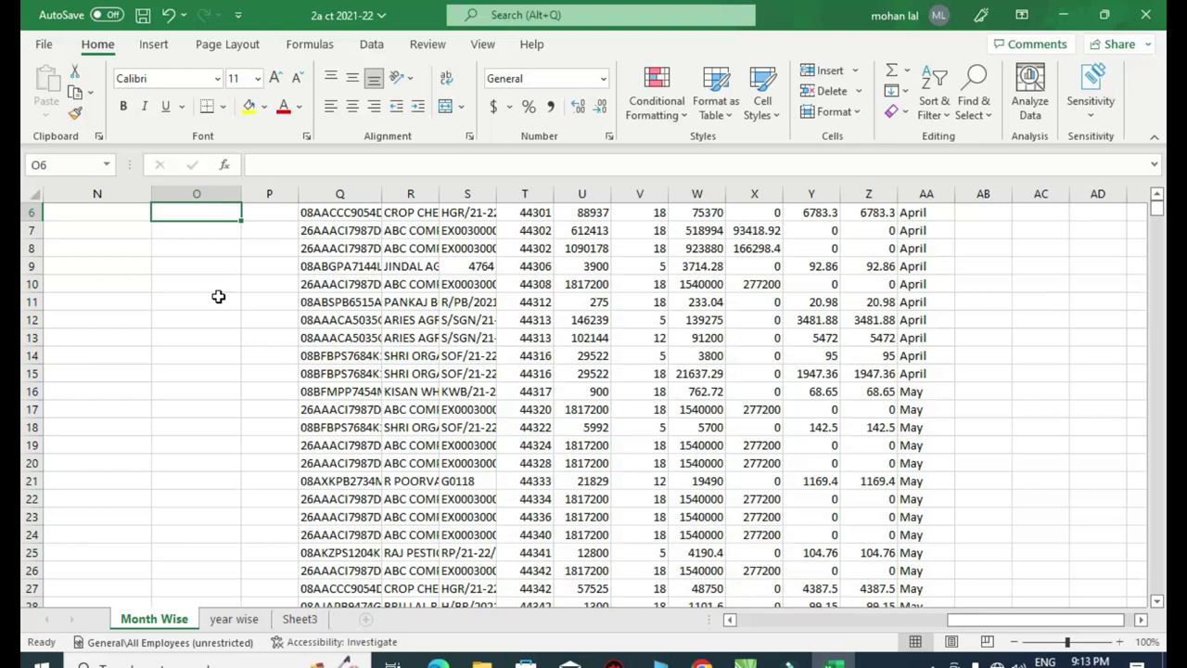
pyautogui.hotkey('ctrl', 'Home')
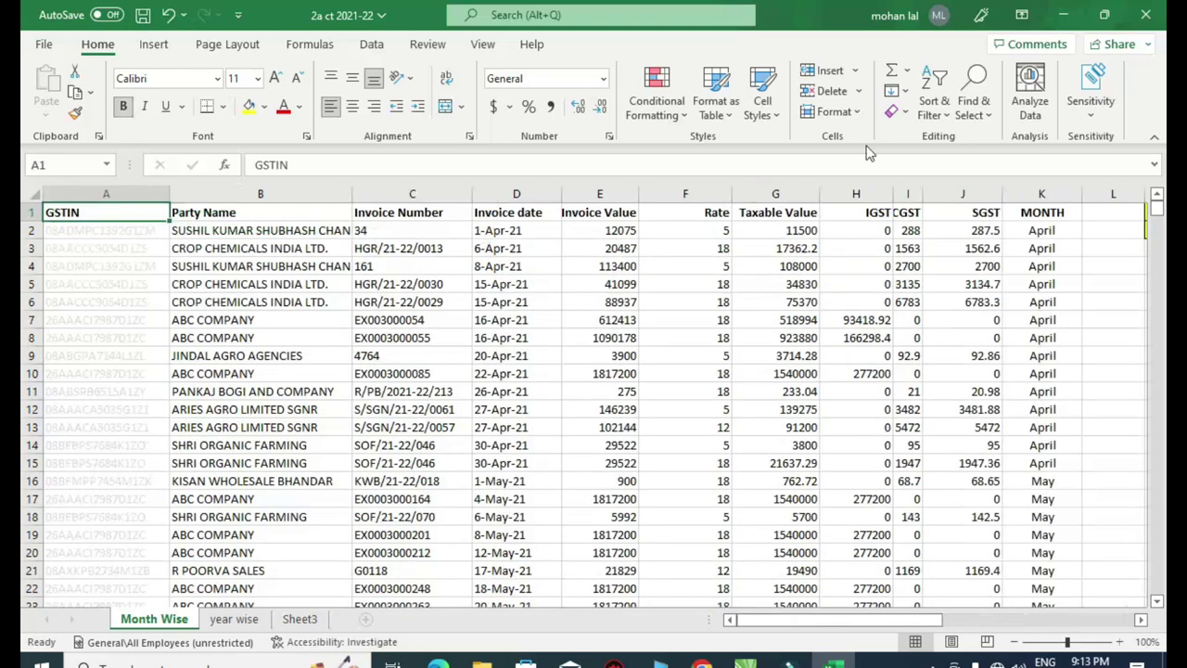
# Turn on header filtering and filter the MONTH column to January and February.
pyautogui.click(1037, 212)
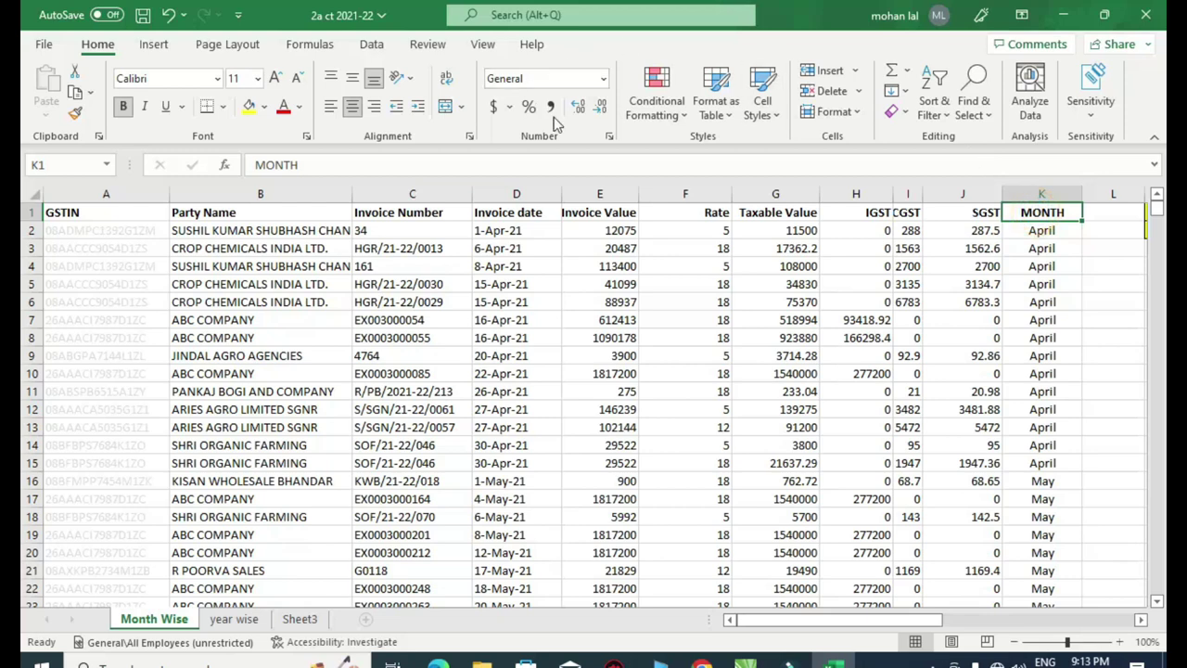
pyautogui.click(371, 44)
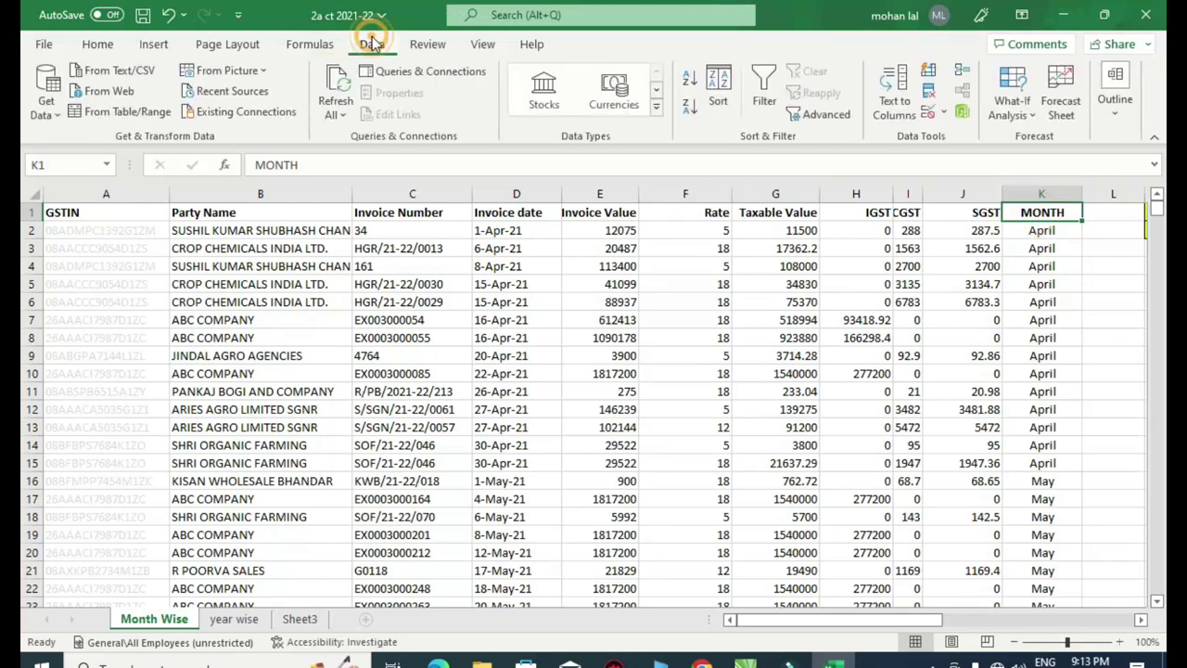
pyautogui.click(762, 88)
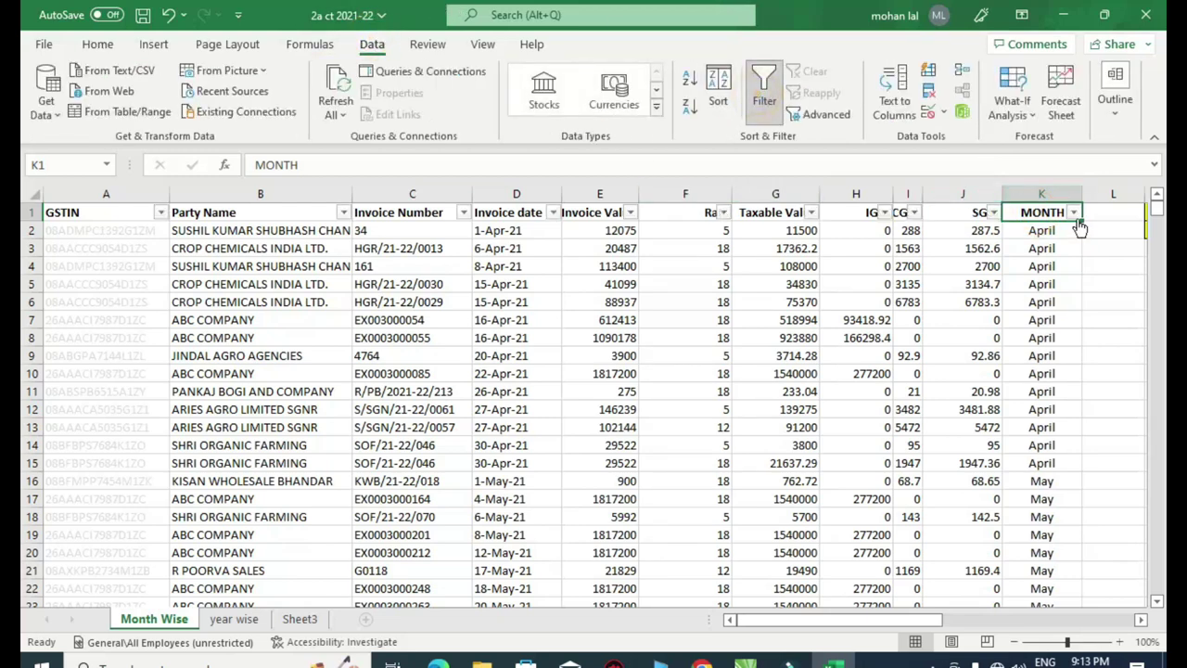
pyautogui.click(1073, 212)
pyautogui.click(895, 423)
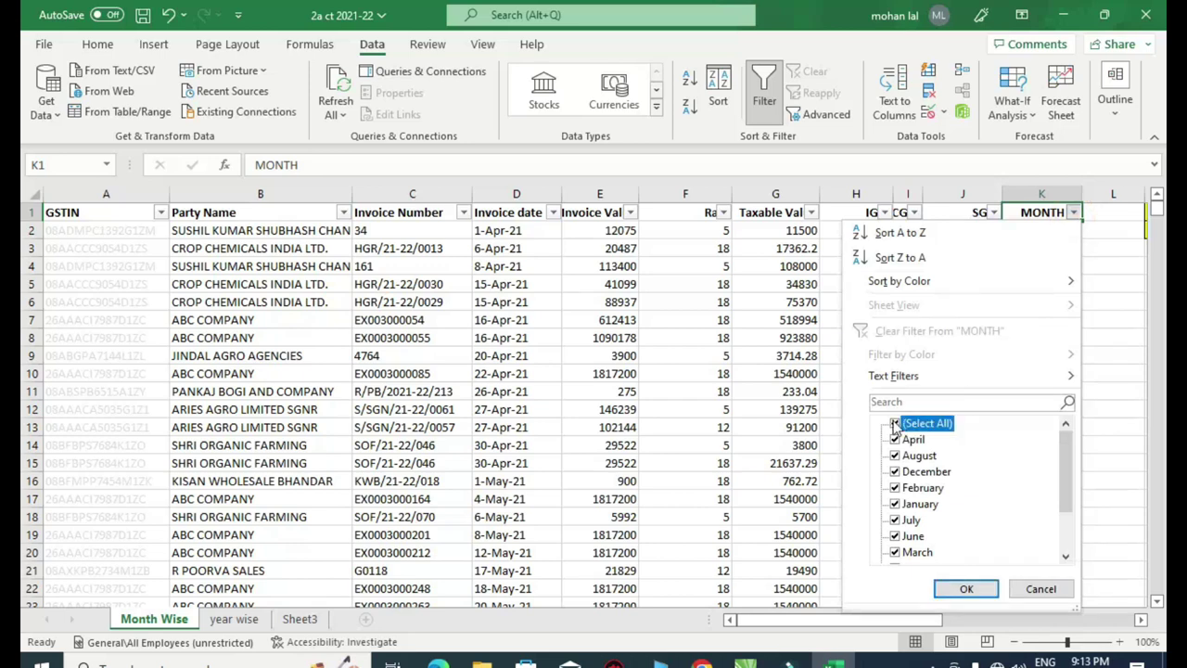
pyautogui.click(895, 487)
pyautogui.click(895, 503)
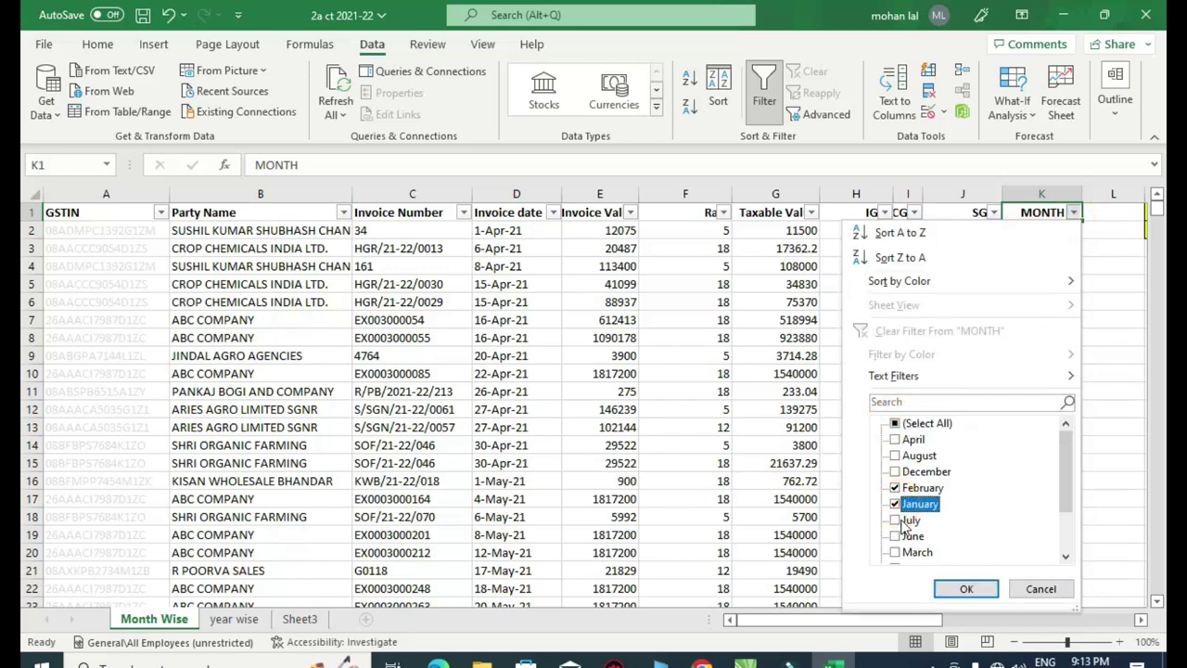
pyautogui.click(966, 588)
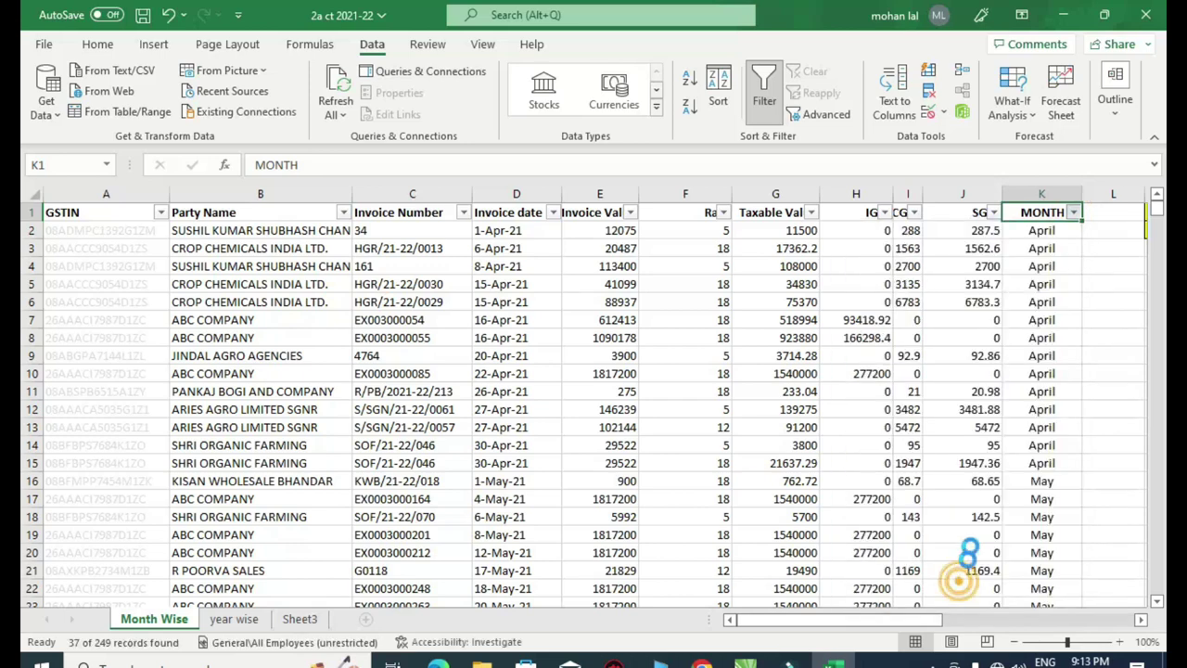
# Review the filtered January and February invoice rows.
pyautogui.scroll(-3, 969, 482)
pyautogui.scroll(-5, 993, 422)
pyautogui.scroll(-3, 992, 422)
pyautogui.scroll(-2, 993, 422)
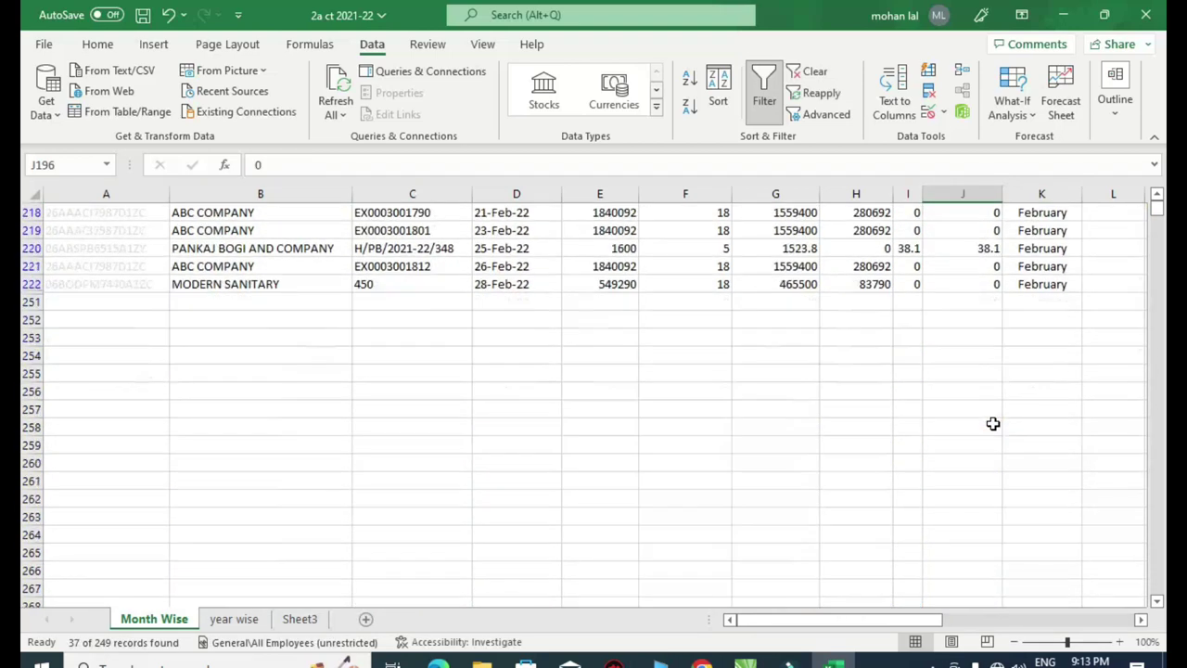
pyautogui.scroll(1, 993, 422)
pyautogui.scroll(5, 993, 422)
pyautogui.scroll(1, 993, 423)
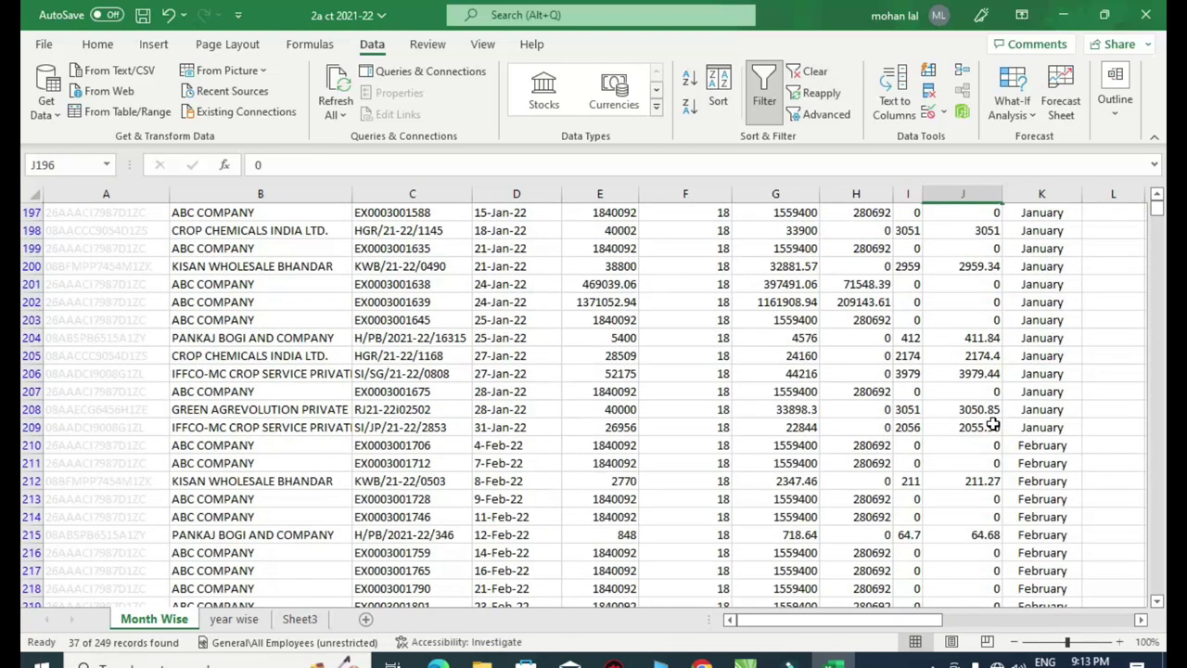
pyautogui.press('Up')
pyautogui.press('Up')
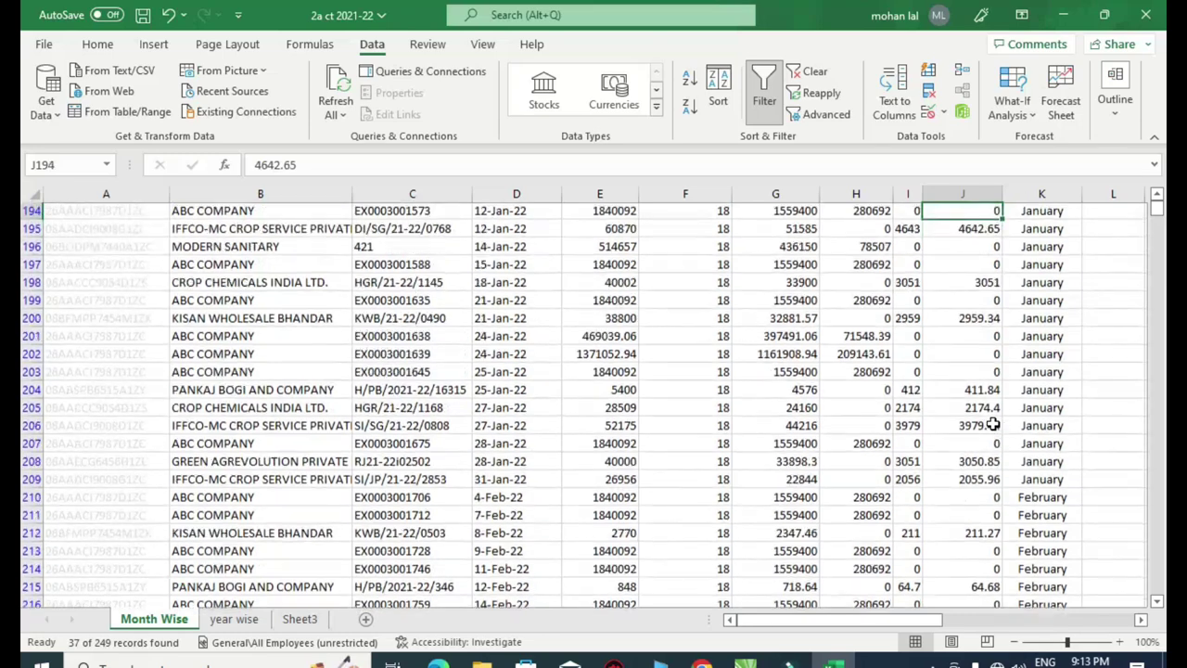
pyautogui.press('Up')
pyautogui.press('Up')
pyautogui.press('Up')
pyautogui.press('Right')
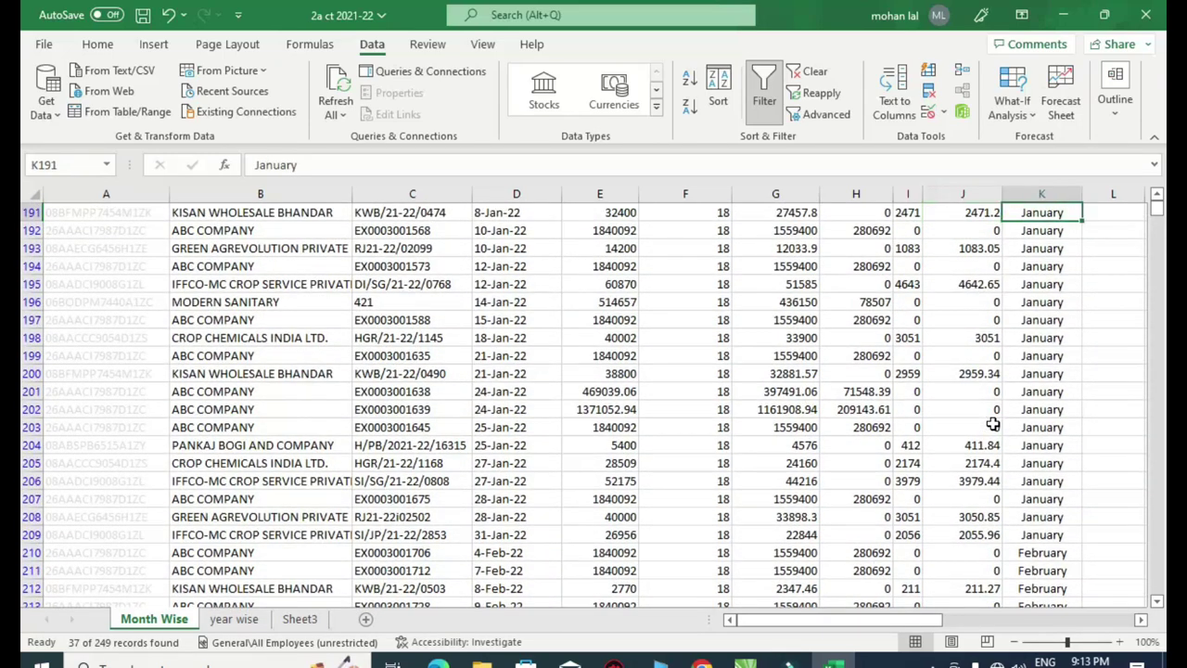
pyautogui.press('Right')
pyautogui.press('Right')
pyautogui.press('Right')
pyautogui.press('Right')
pyautogui.press('Right')
pyautogui.press('Right')
pyautogui.press('Right')
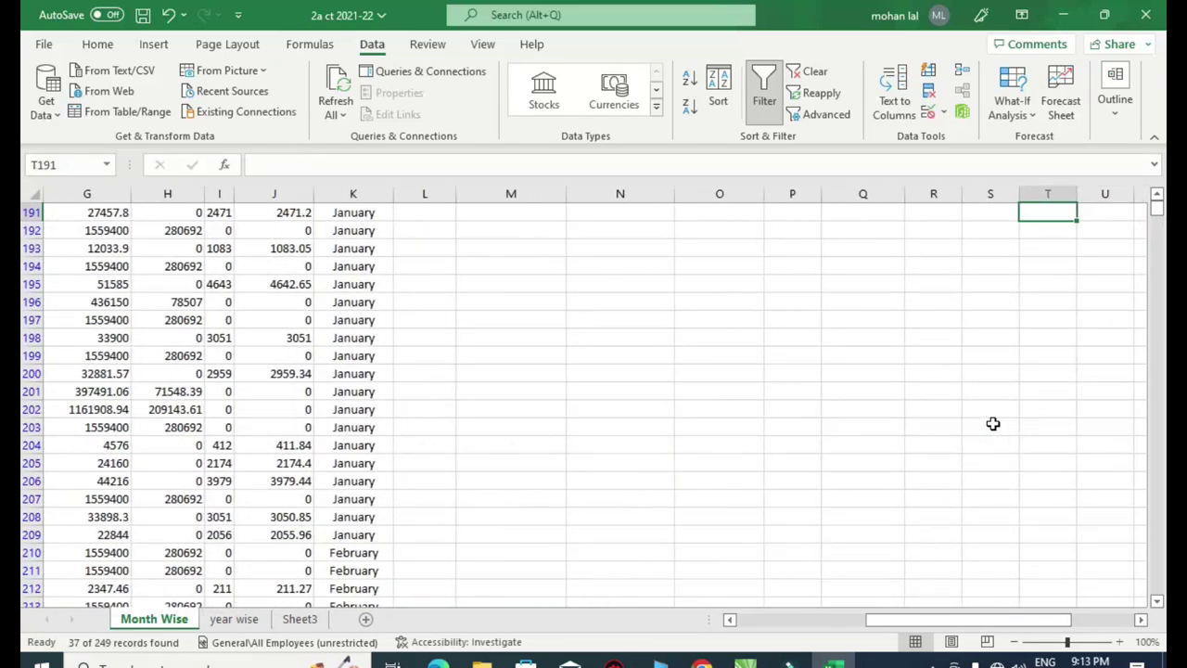
pyautogui.hotkey('ctrl', 'Home')
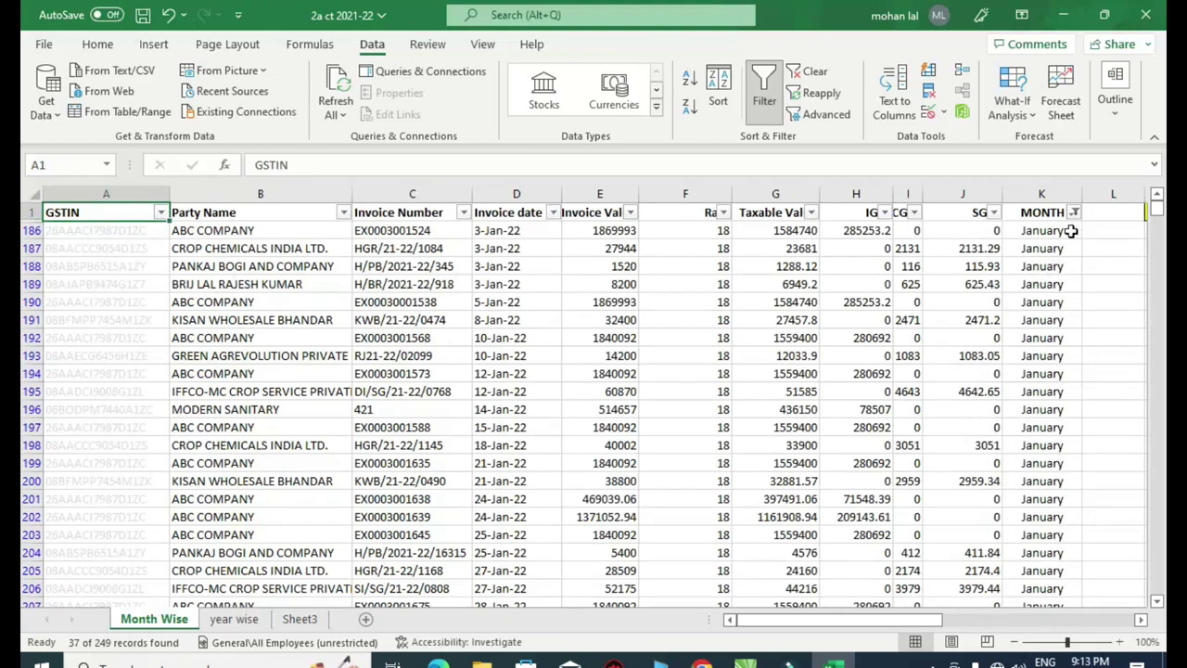
# Reset the MONTH filter to Select All so every month shows again.
pyautogui.click(1074, 212)
pyautogui.click(942, 424)
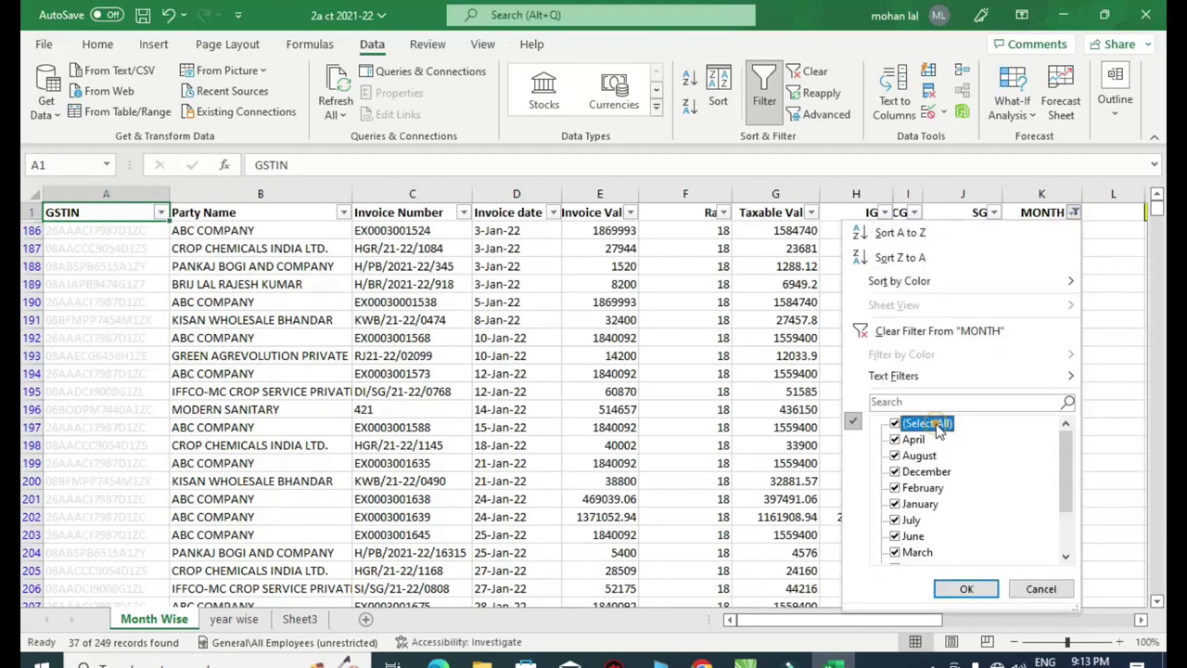
pyautogui.click(966, 589)
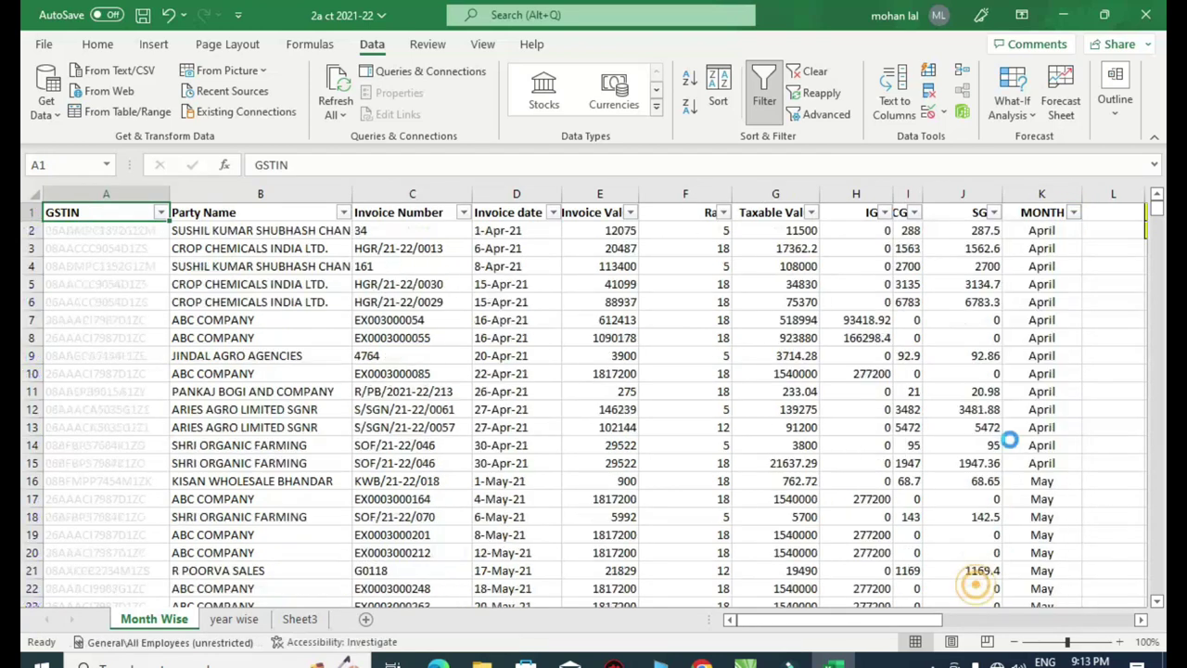
pyautogui.click(1064, 257)
pyautogui.press('Right')
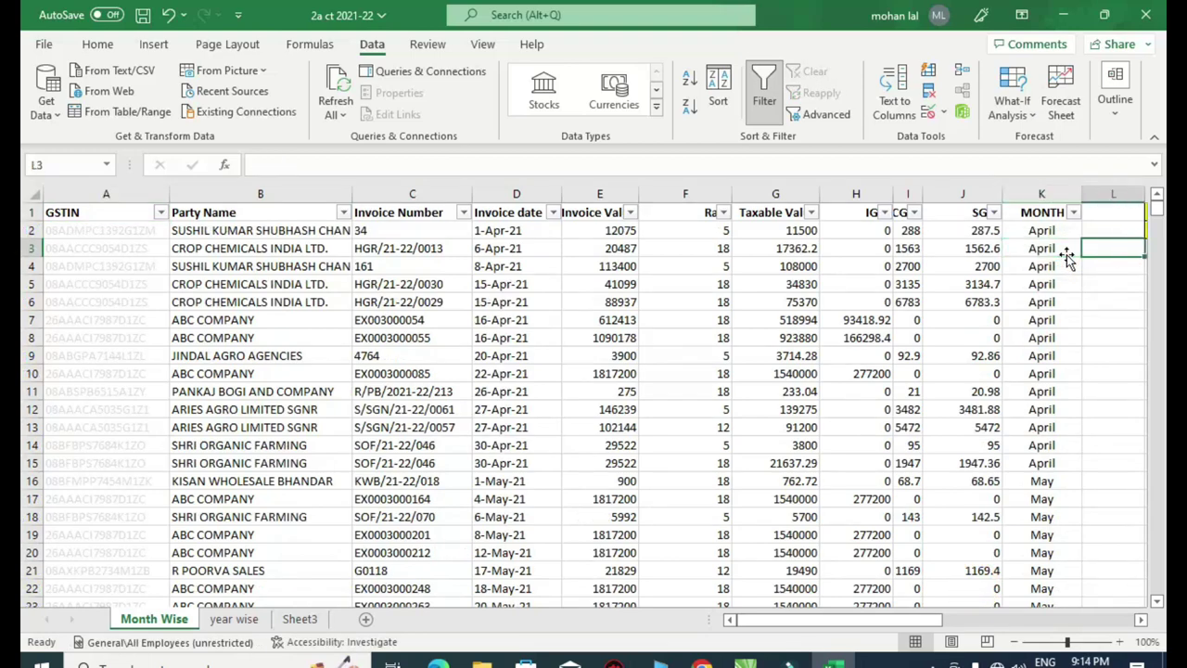
pyautogui.press('Right')
pyautogui.press('Right')
pyautogui.press('Right')
pyautogui.press('Right')
pyautogui.press('Right')
pyautogui.press('Right')
pyautogui.press('Right')
pyautogui.press('Right')
pyautogui.press('Right')
pyautogui.press('Right')
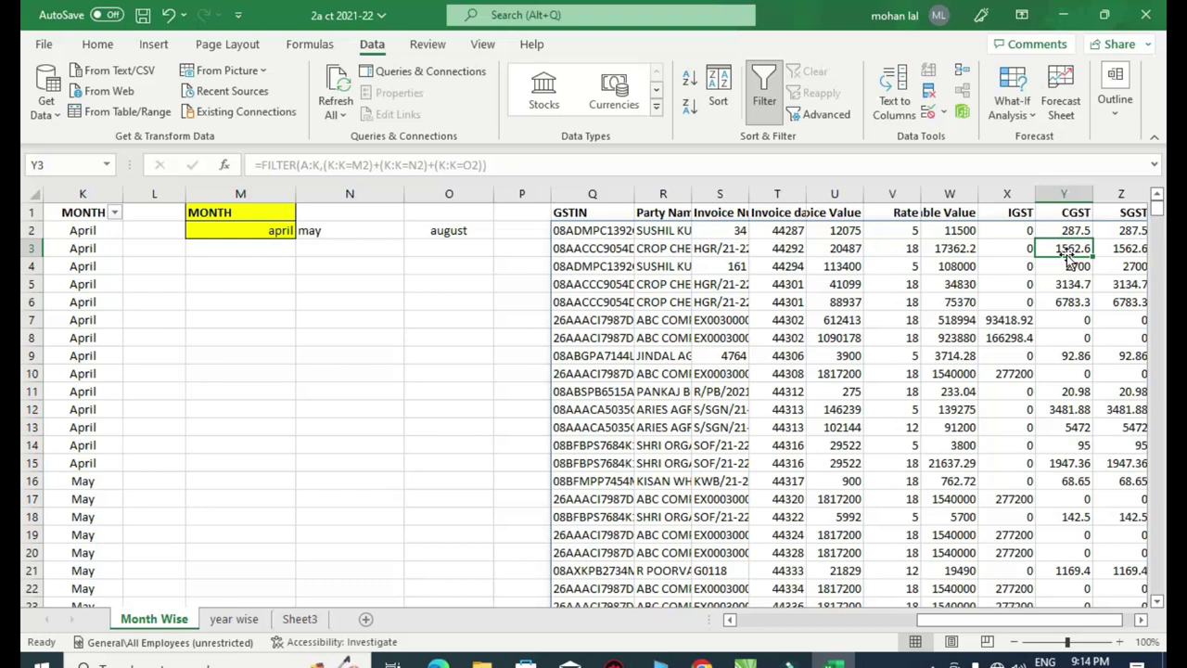
pyautogui.press('Right')
pyautogui.press('Right')
pyautogui.press('Right')
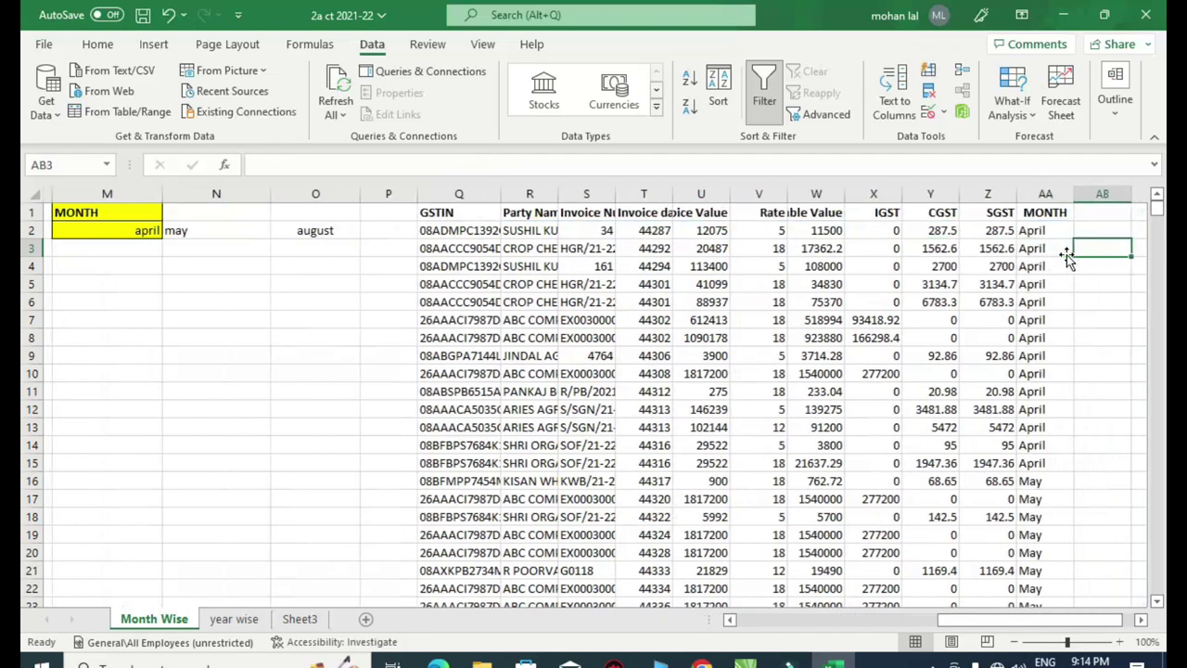